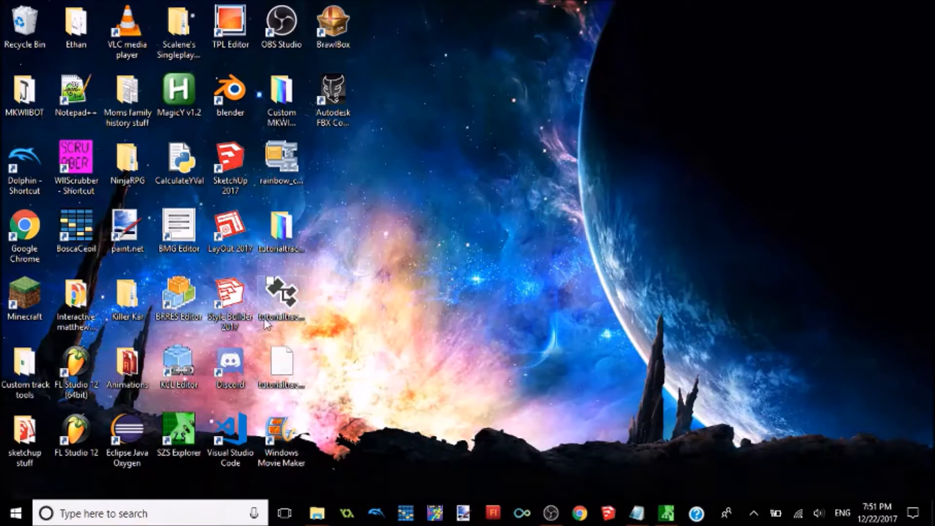
Step: Delete the old tutorialtrack folder and two tutorialtrack files from the desktop, and move the Windows Movie Maker shortcut beside BrawlBox
left_click_drag(349, 282, 277, 378)
left_click(279, 375)
left_click(345, 336)
left_click(265, 283)
key("Delete")
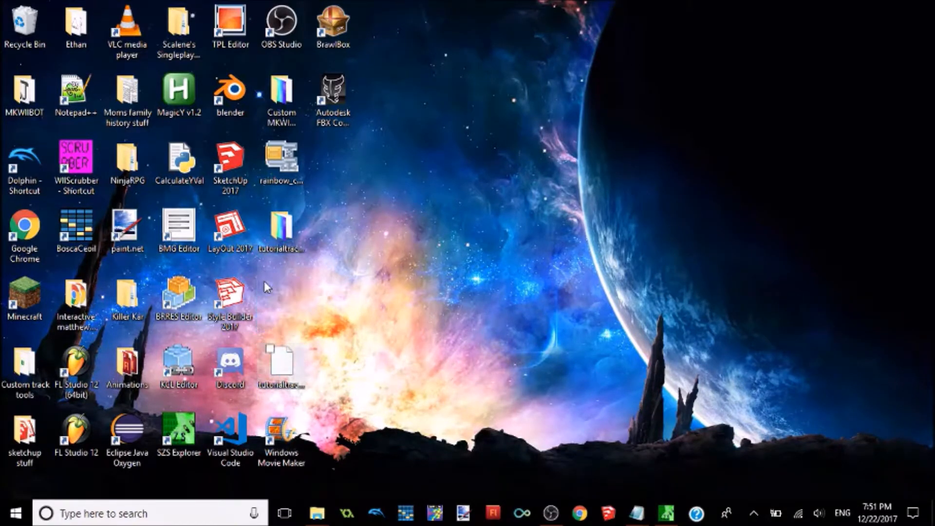
left_click(284, 374)
key("Delete")
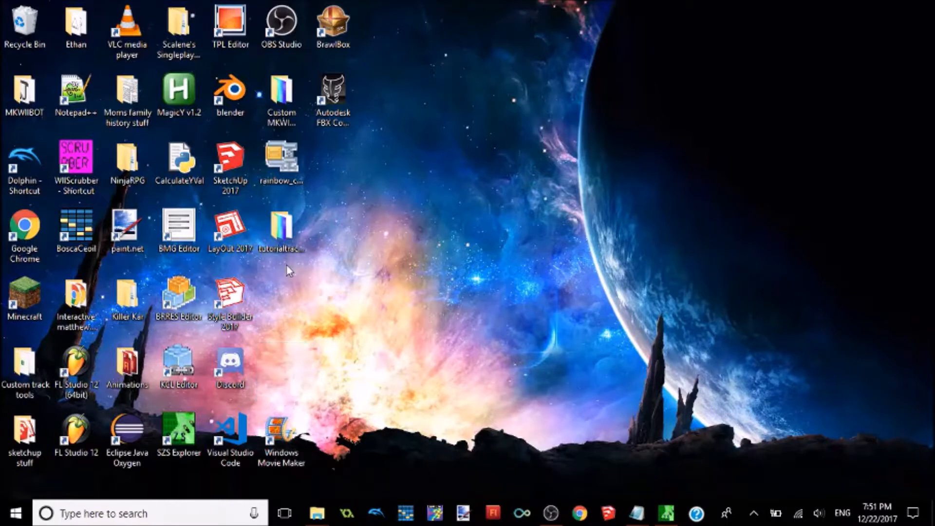
left_click(284, 229)
key("Delete")
left_click_drag(281, 431, 397, 36)
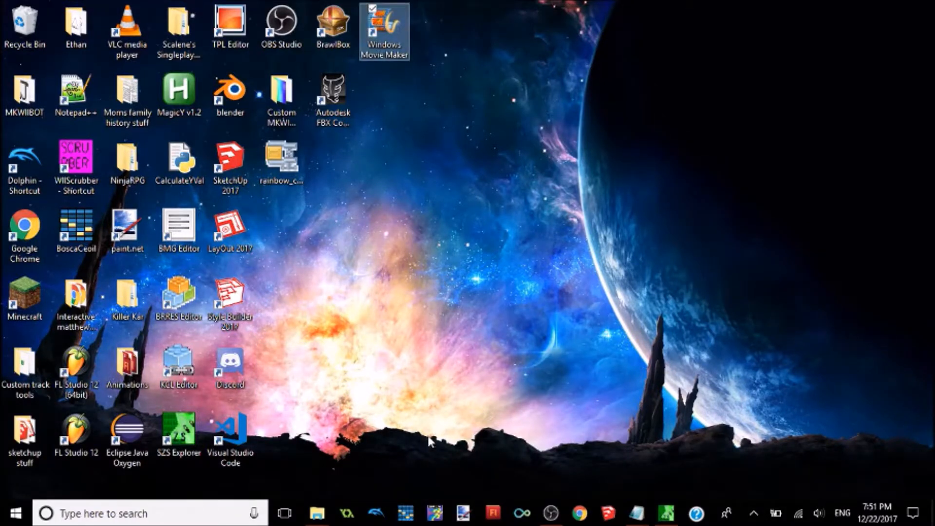
Step: Start SketchUp and open the tutorialtrack model from the Documents folder
left_click(600, 517)
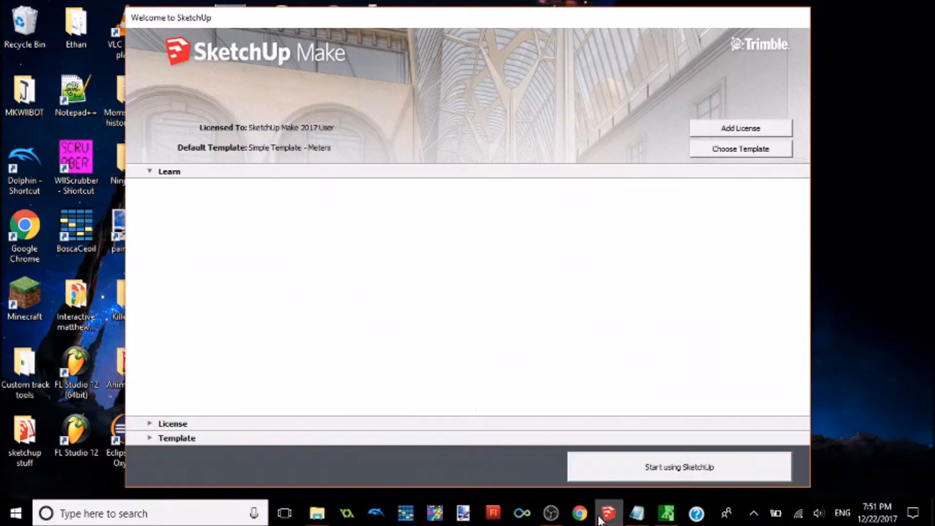
left_click(600, 464)
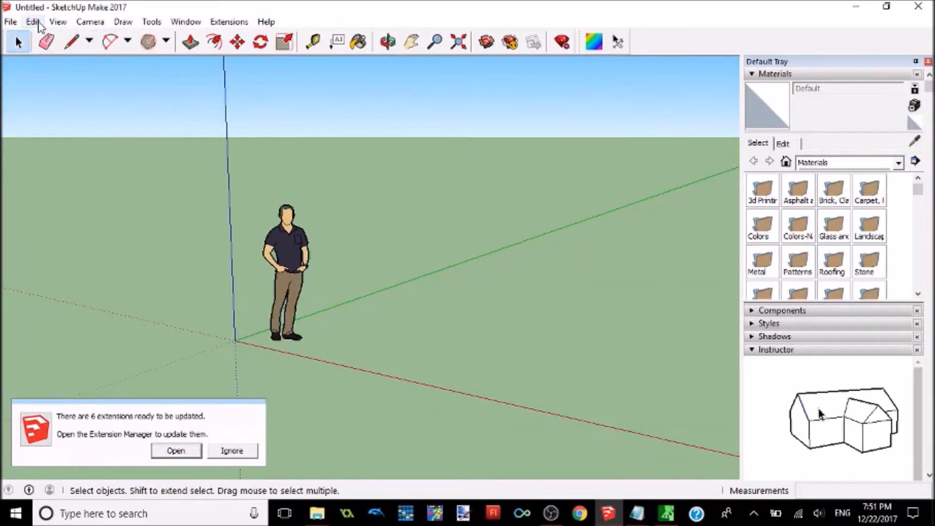
left_click(10, 21)
left_click(28, 53)
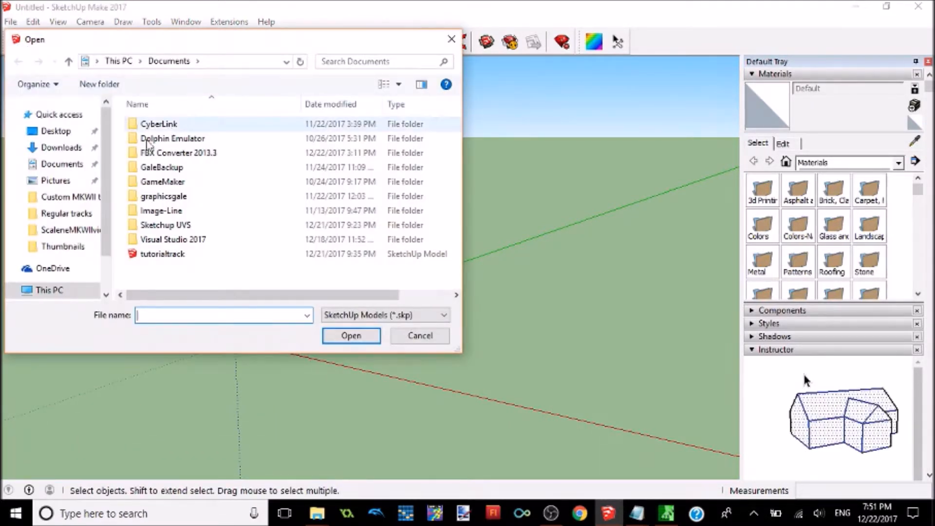
double_click(239, 255)
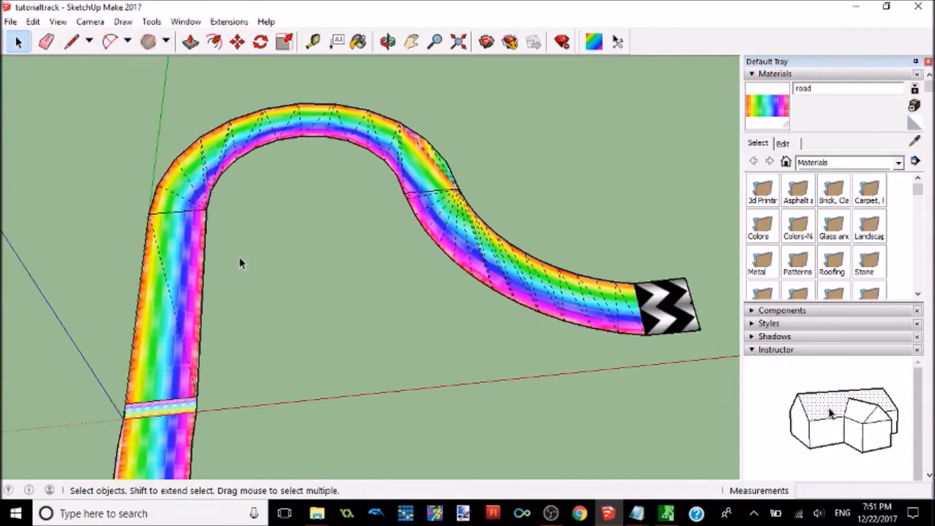
Step: Examine the whole track layout and how the road sits relative to the axes
scroll(358, 249, "down", 5)
scroll(357, 249, "down", 5)
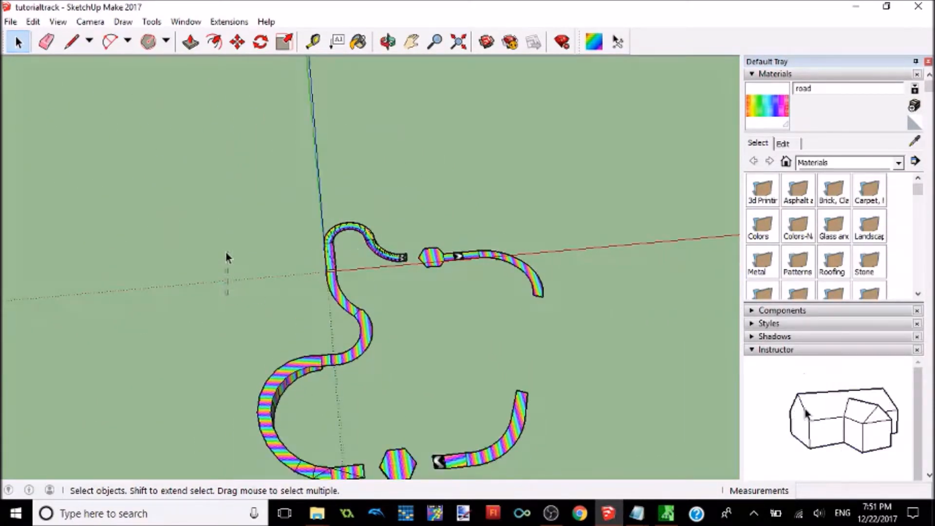
scroll(226, 240, "down", 1)
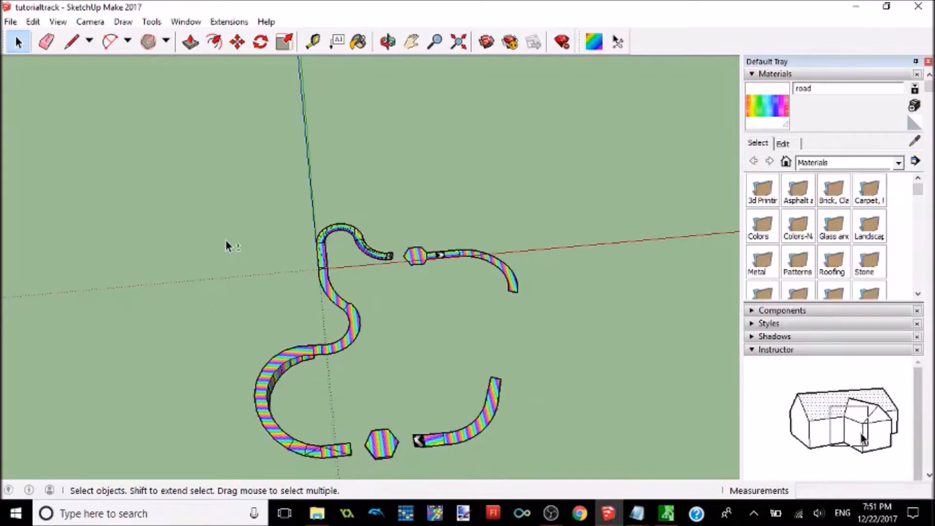
scroll(224, 235, "down", 1)
scroll(224, 236, "down", 1)
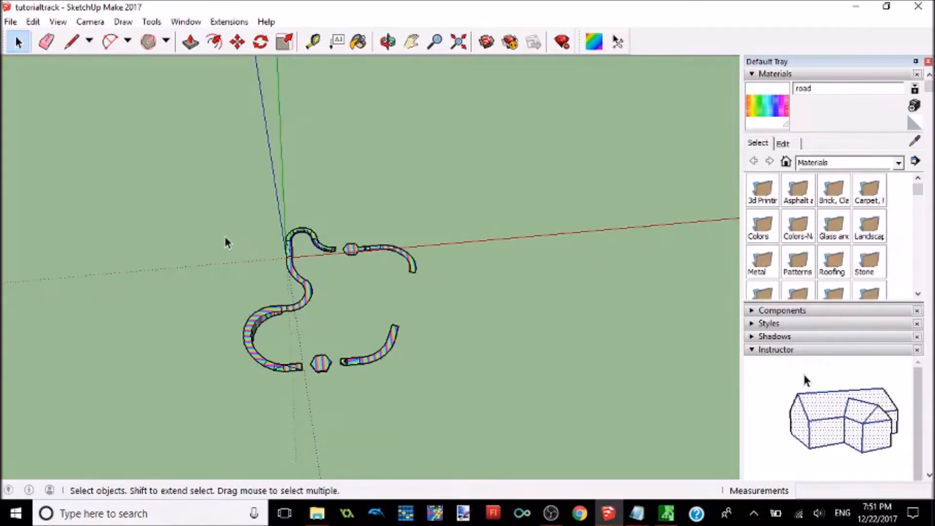
scroll(224, 236, "up", 1)
scroll(224, 236, "up", 1)
scroll(224, 236, "up", 3)
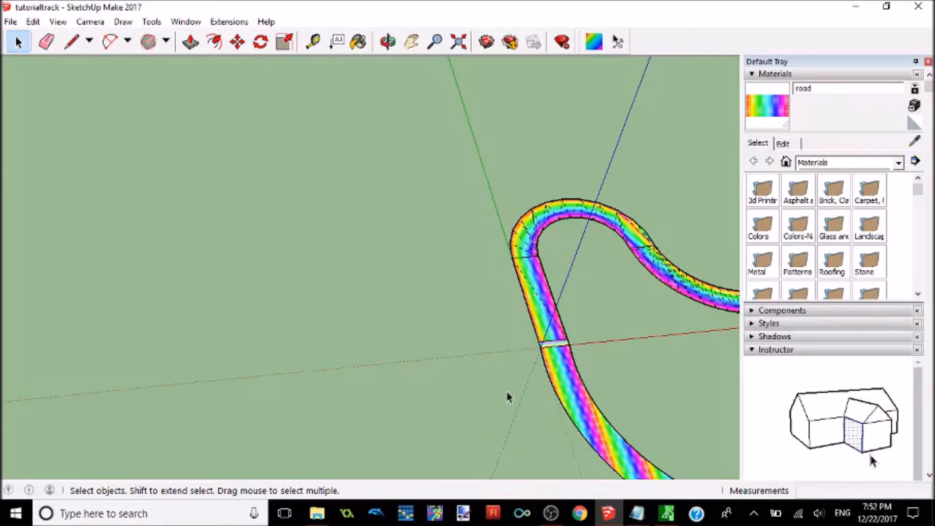
Step: Select the entire track and move it up along the blue axis by about 4429 m so no road dips below the ground axes
scroll(361, 300, "down", 3)
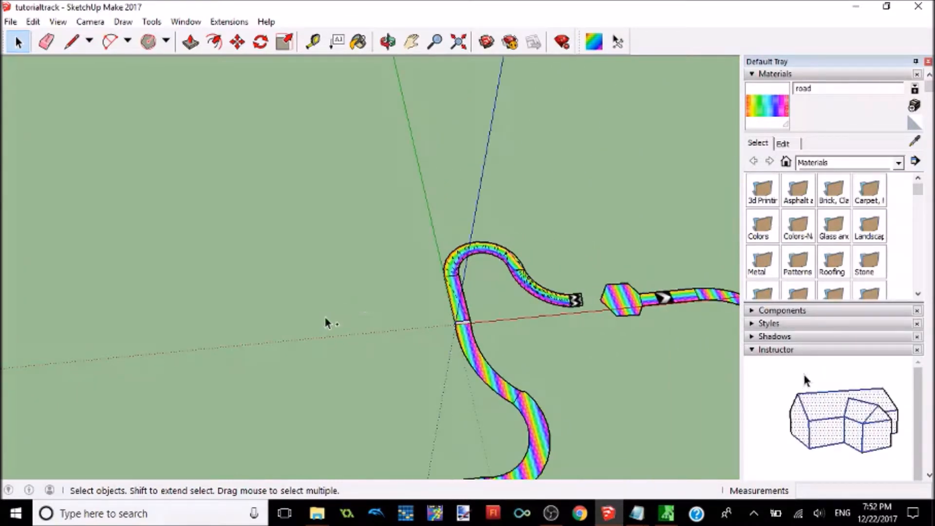
scroll(325, 323, "down", 4)
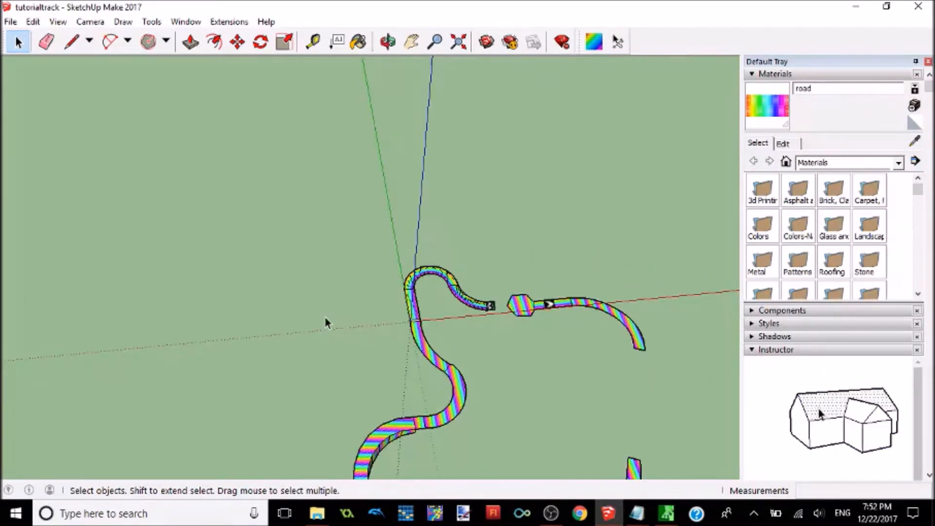
scroll(325, 323, "down", 3)
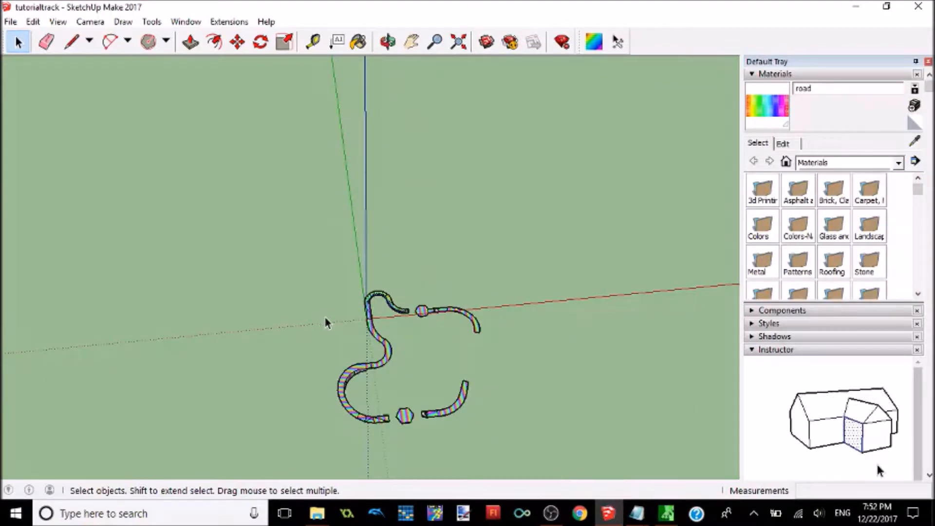
left_click_drag(290, 261, 521, 421)
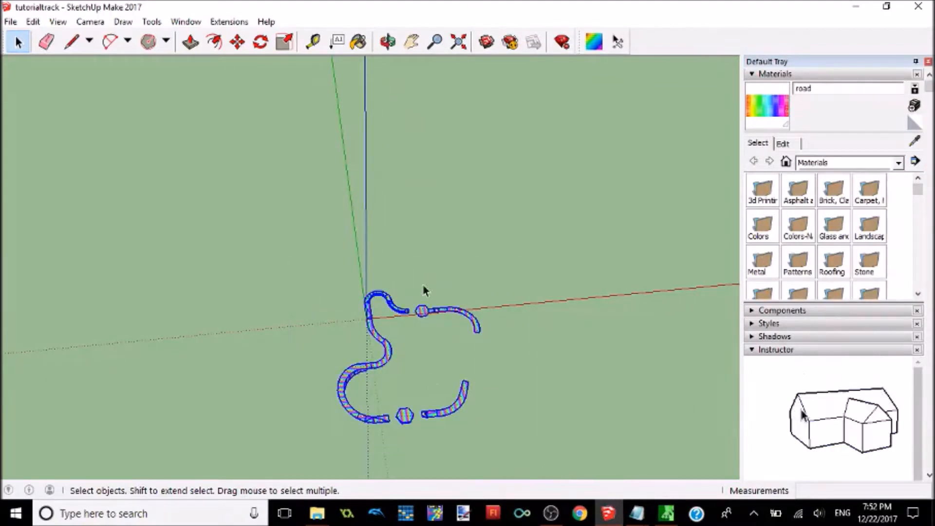
left_click(237, 42)
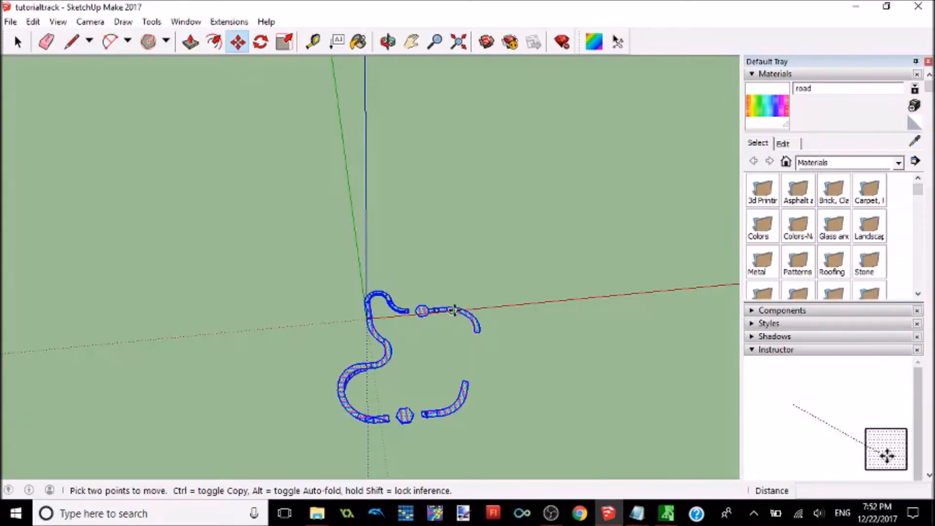
left_click(456, 306)
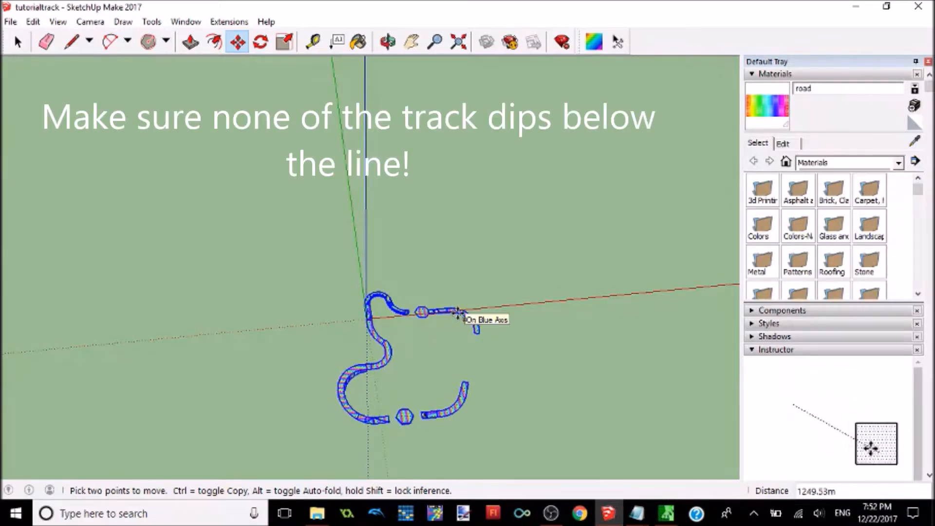
left_click(458, 310)
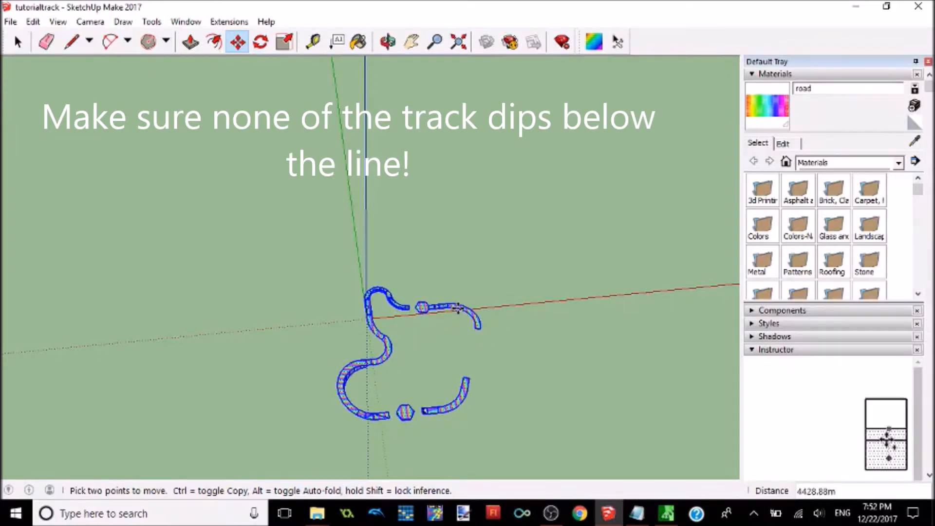
scroll(311, 317, "down", 4)
scroll(319, 387, "up", 5)
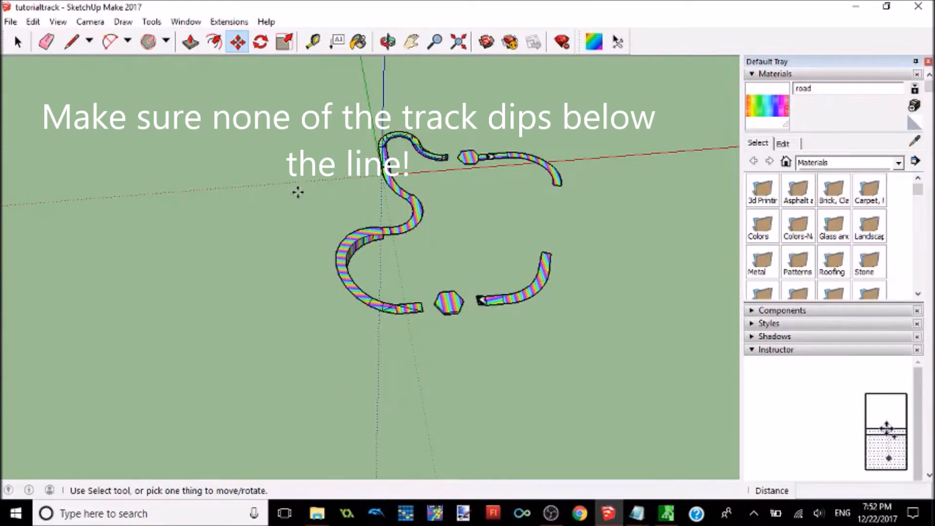
scroll(302, 169, "up", 6)
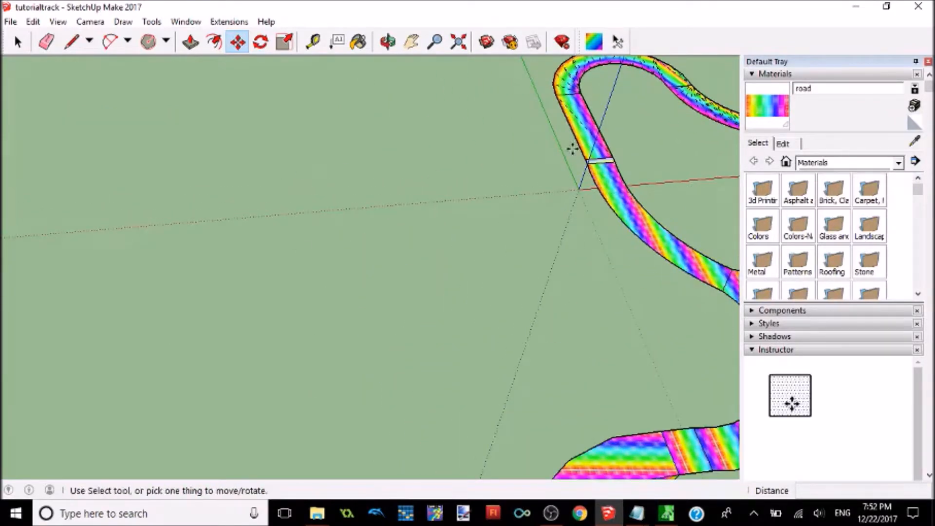
Step: Save the model and export it with OBJexporter as tutorialtrack to the Desktop, converting all texture files to PNG
left_click(10, 21)
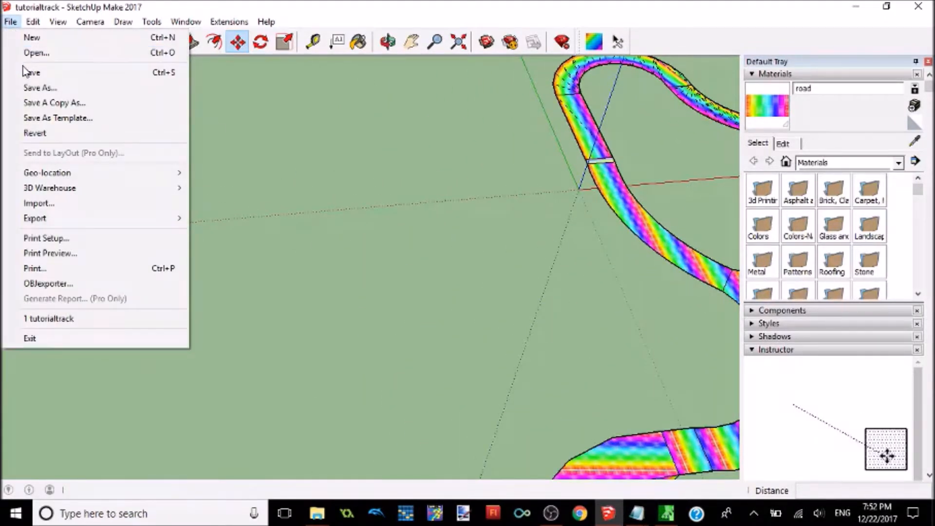
left_click(23, 71)
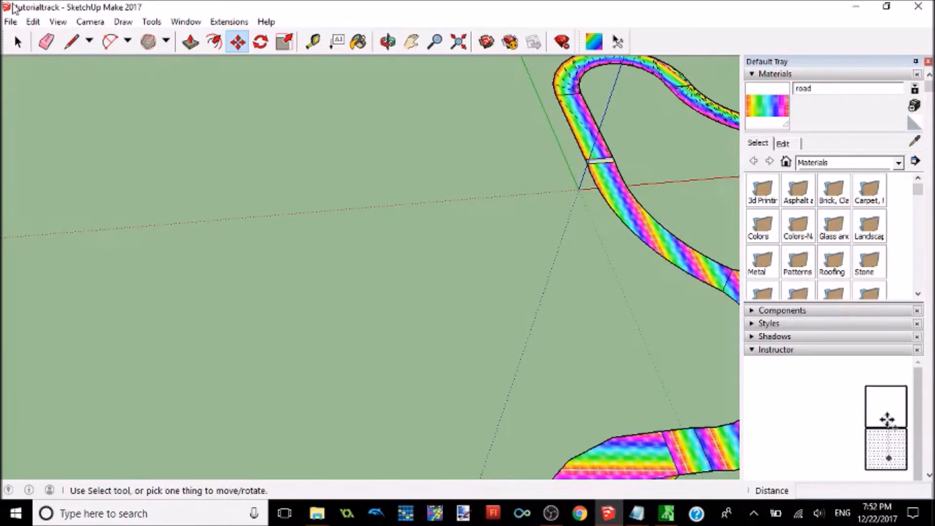
left_click(10, 22)
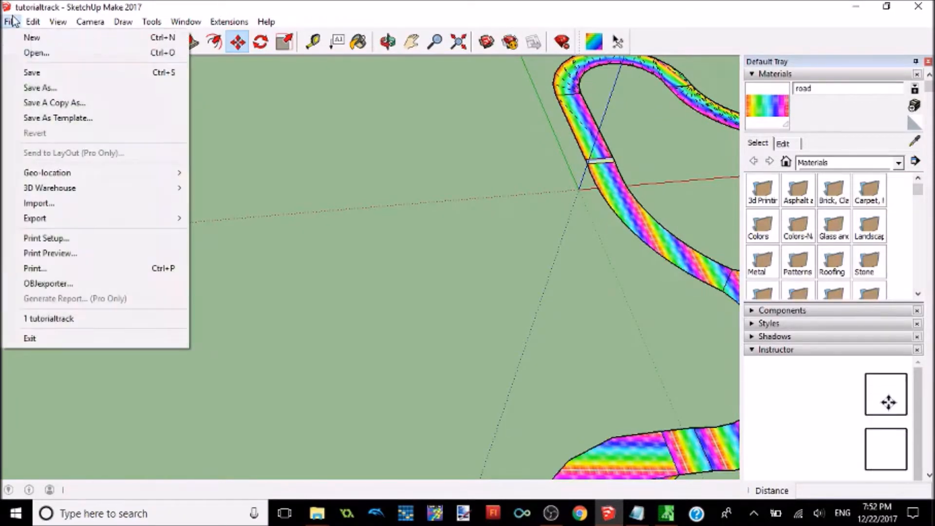
left_click(78, 286)
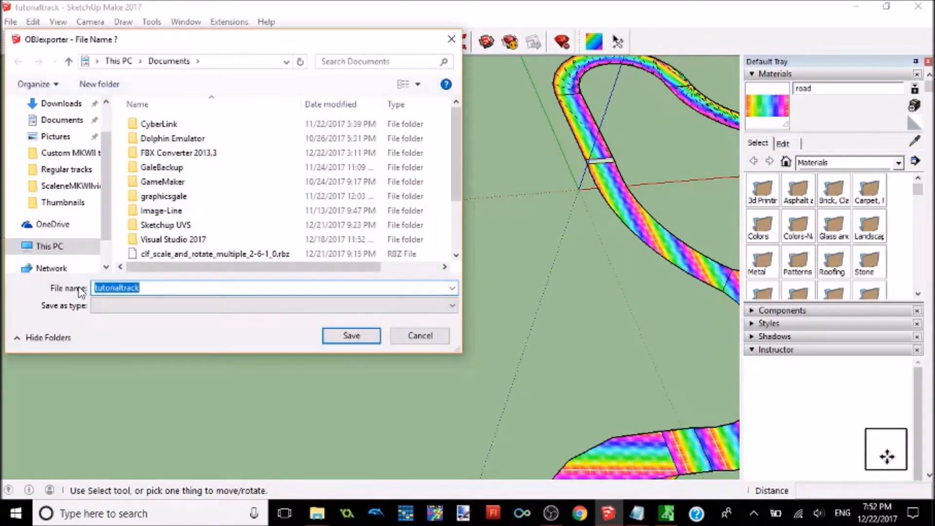
scroll(88, 194, "up", 2)
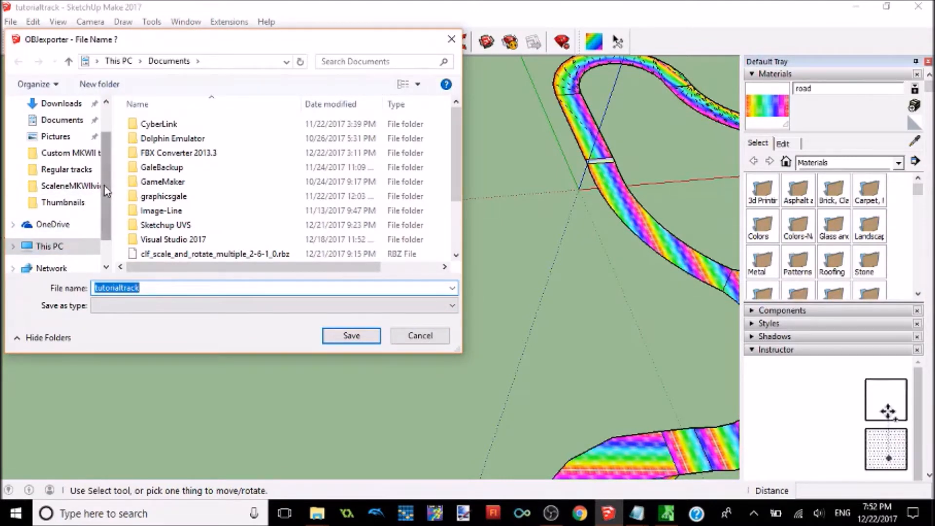
left_click(46, 130)
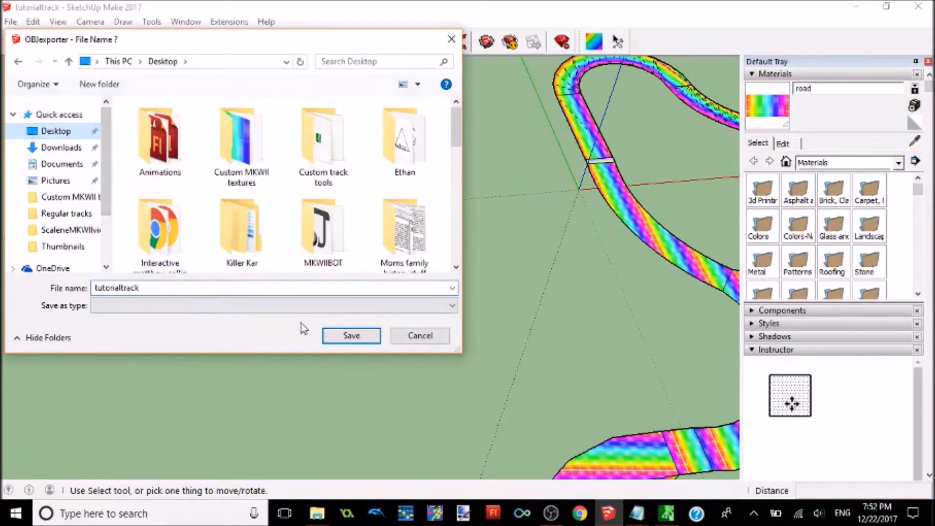
left_click(347, 338)
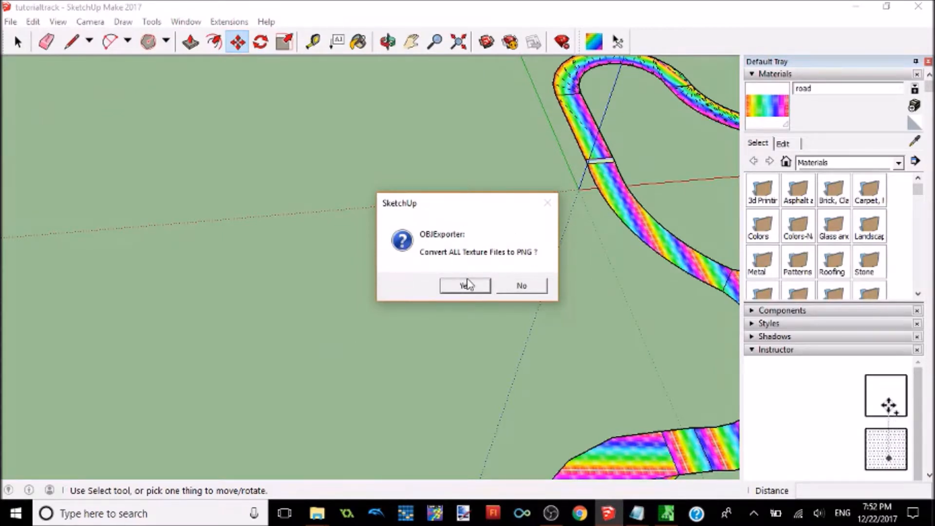
left_click(468, 286)
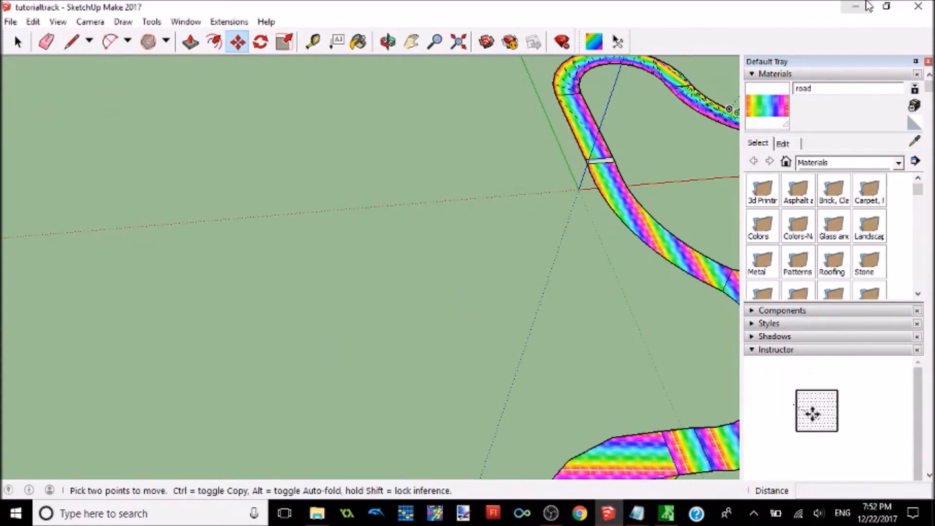
left_click(919, 6)
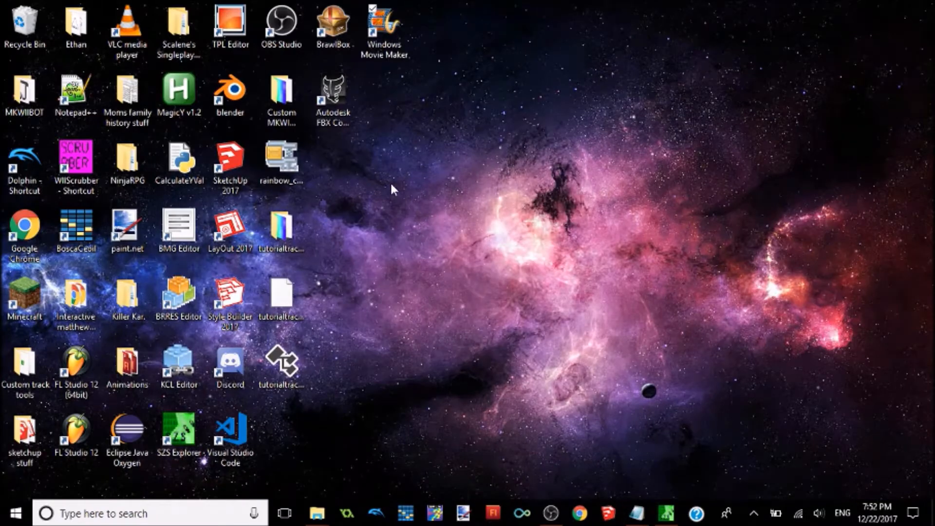
Step: Move the Windows Movie Maker shortcut to the top-right corner of the desktop, away from the exported tutorialtrack files
left_click(385, 30)
left_click_drag(404, 153, 272, 210)
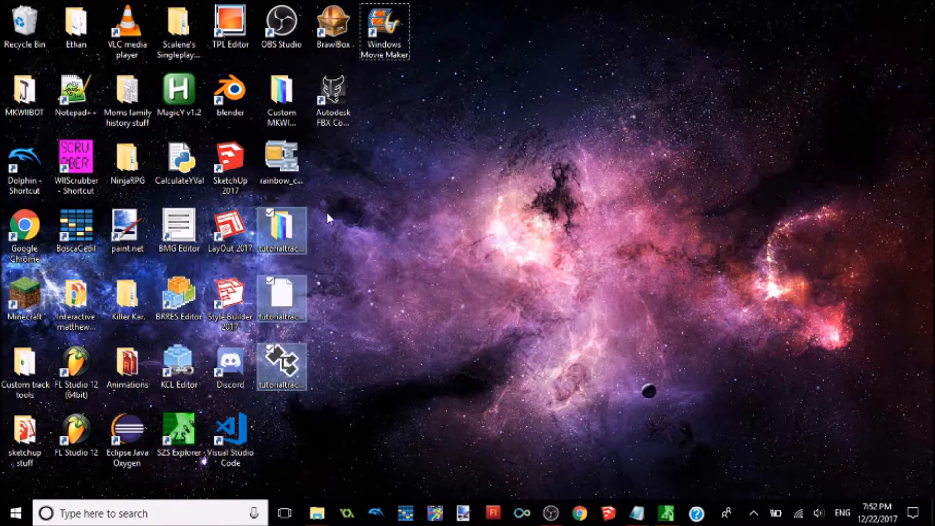
left_click_drag(385, 29, 872, 46)
left_click(410, 87)
left_click_drag(369, 226, 316, 1)
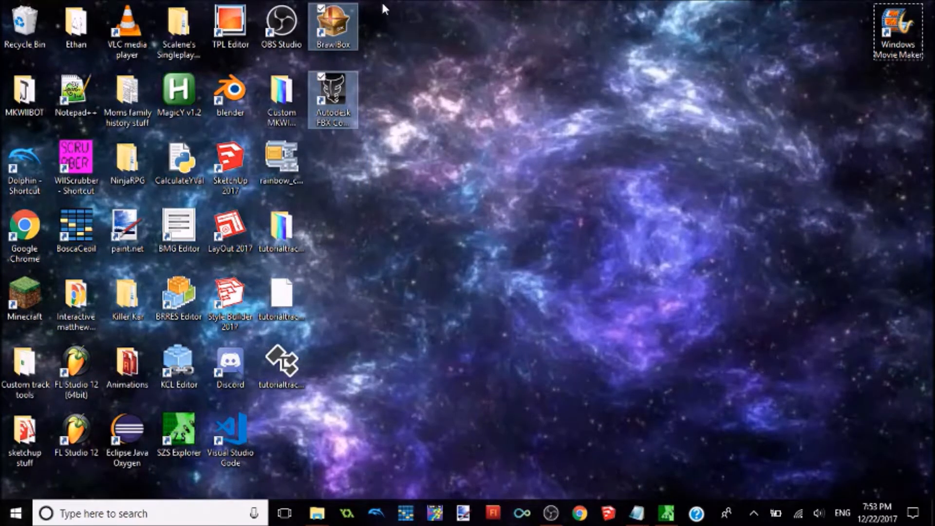
left_click(337, 200)
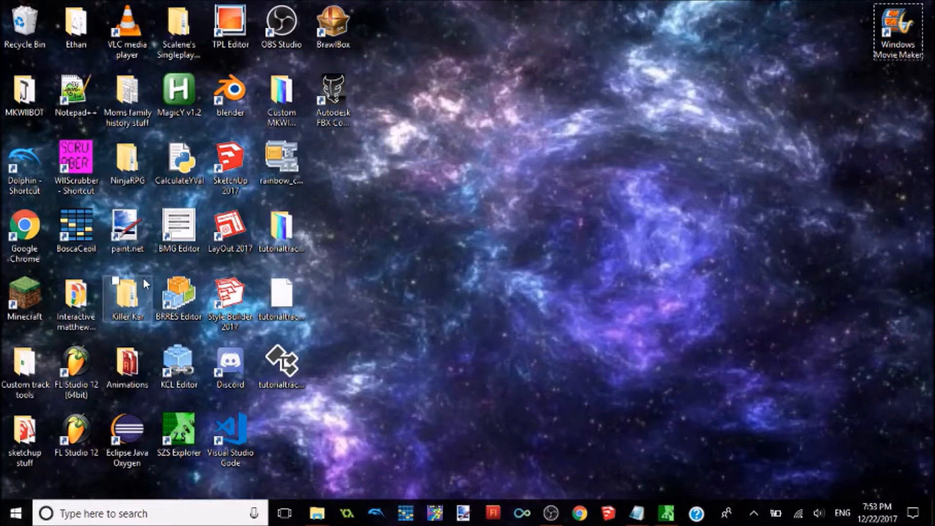
mouse_move(154, 274)
left_mouse_down()
mouse_move(192, 323)
mouse_move(206, 322)
mouse_move(148, 274)
left_mouse_up()
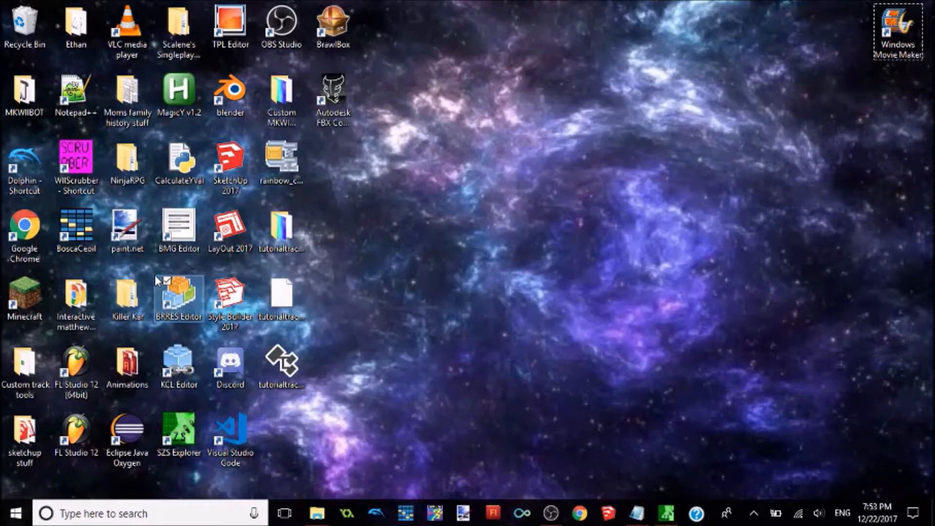
left_click(480, 249)
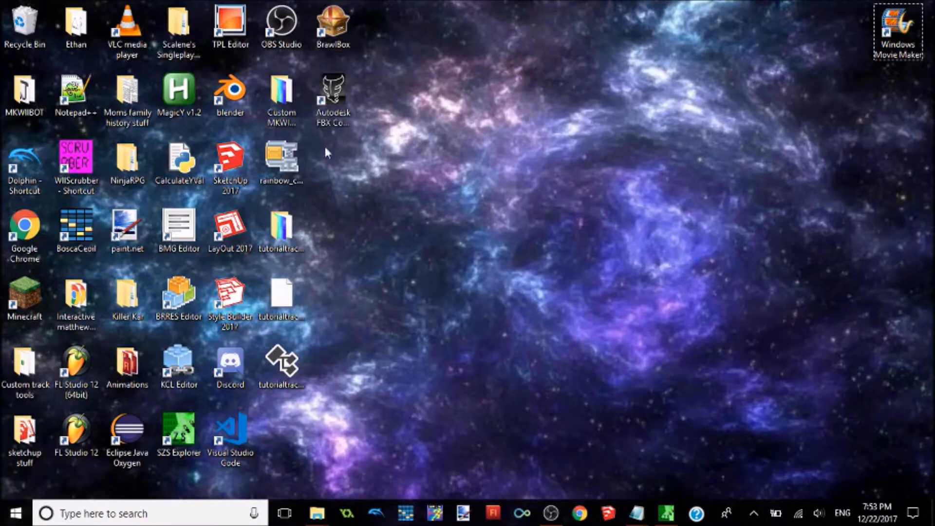
left_click_drag(351, 425, 254, 192)
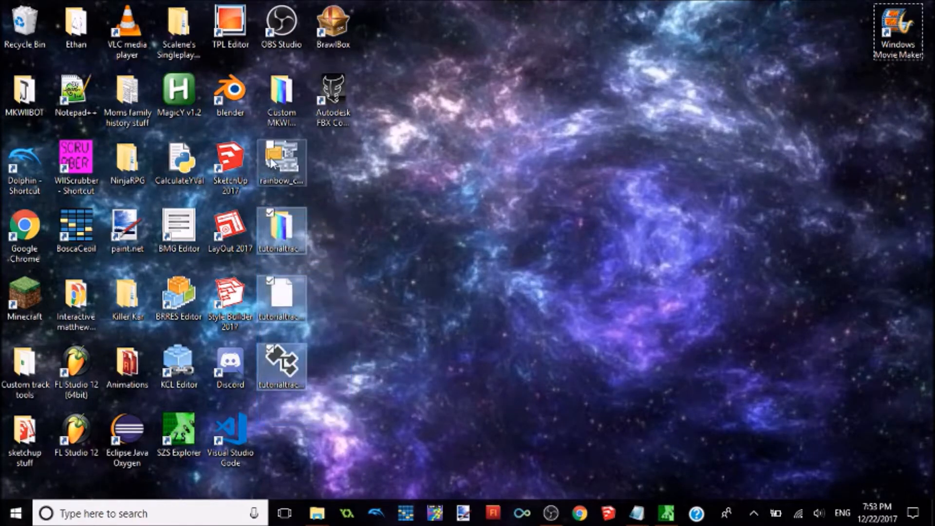
Step: Open Autodesk FBX Converter 2013 from the desktop
left_click(336, 84)
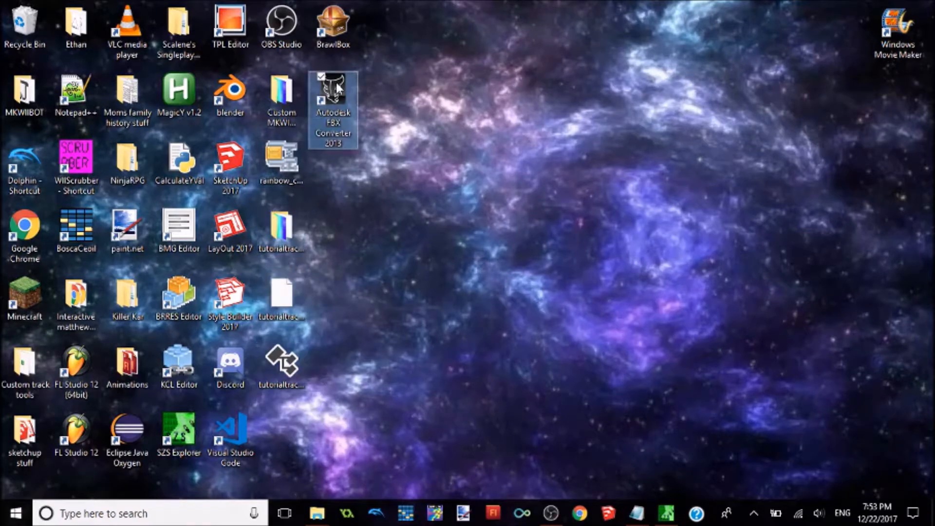
double_click(336, 84)
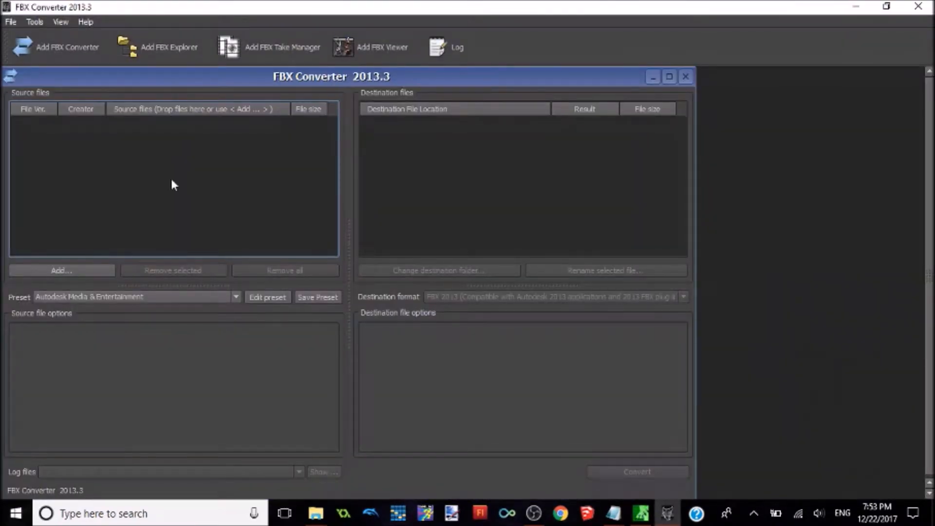
left_click(89, 267)
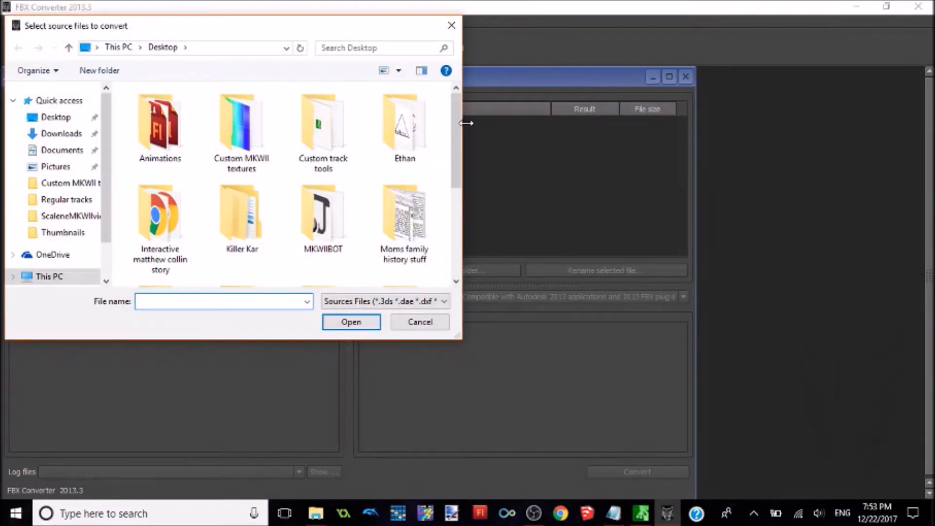
left_click_drag(458, 120, 445, 85)
left_click(451, 26)
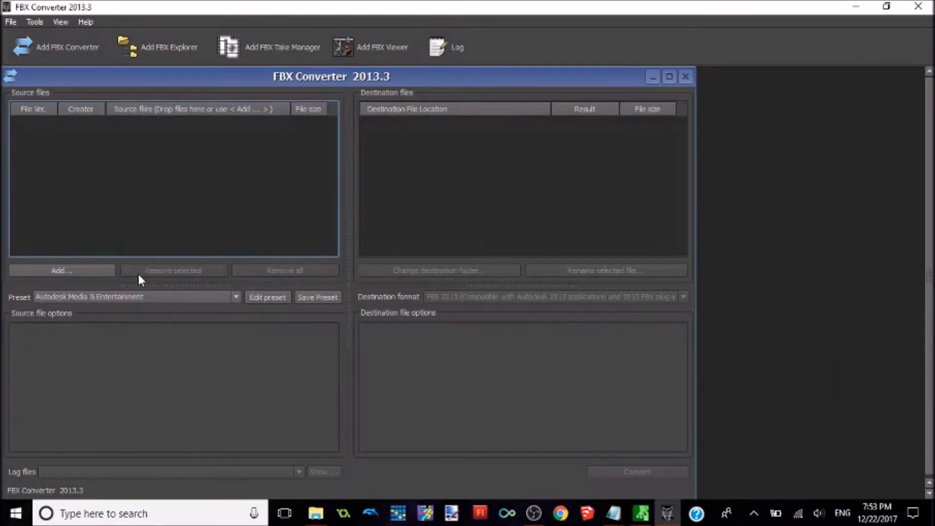
Step: Add tutorialtrack.obj from the Desktop as the source, convert it to FBX 2013 as tutorialtrack.fbx, and close the converter
left_click(70, 272)
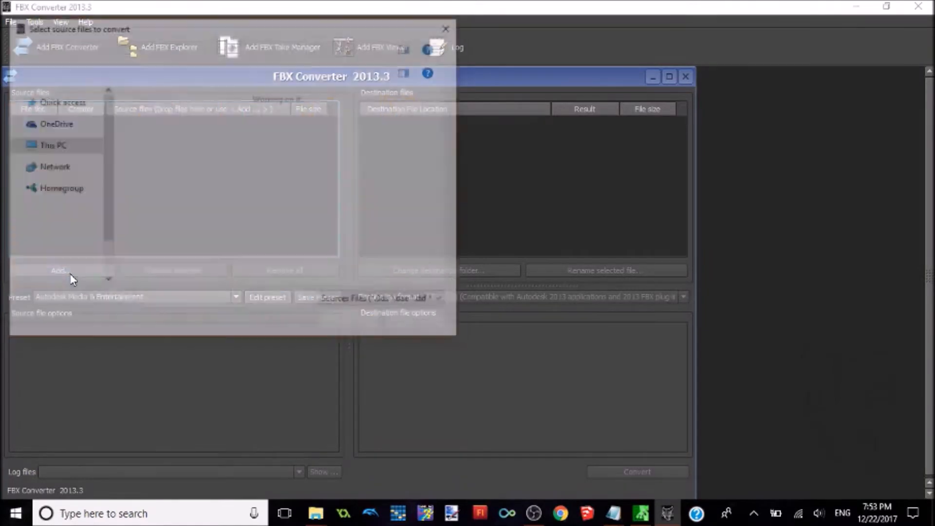
left_click_drag(454, 145, 437, 305)
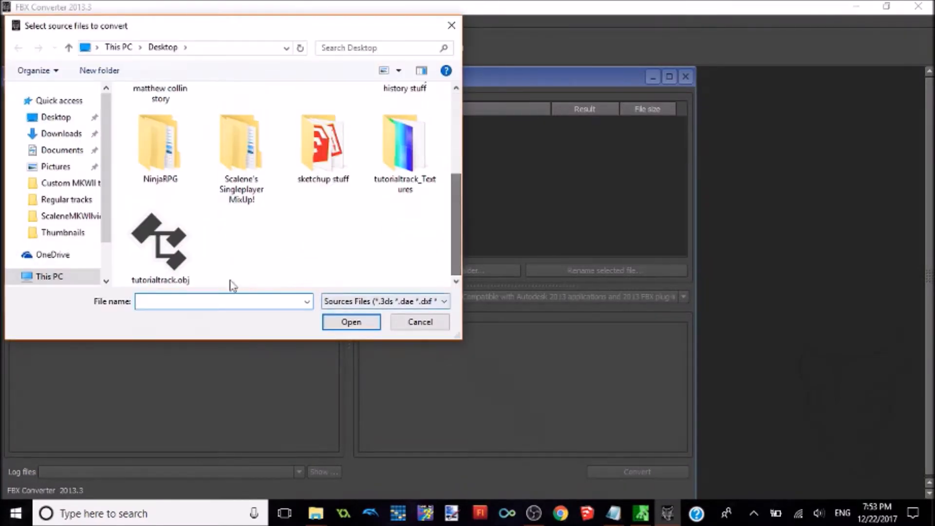
double_click(149, 239)
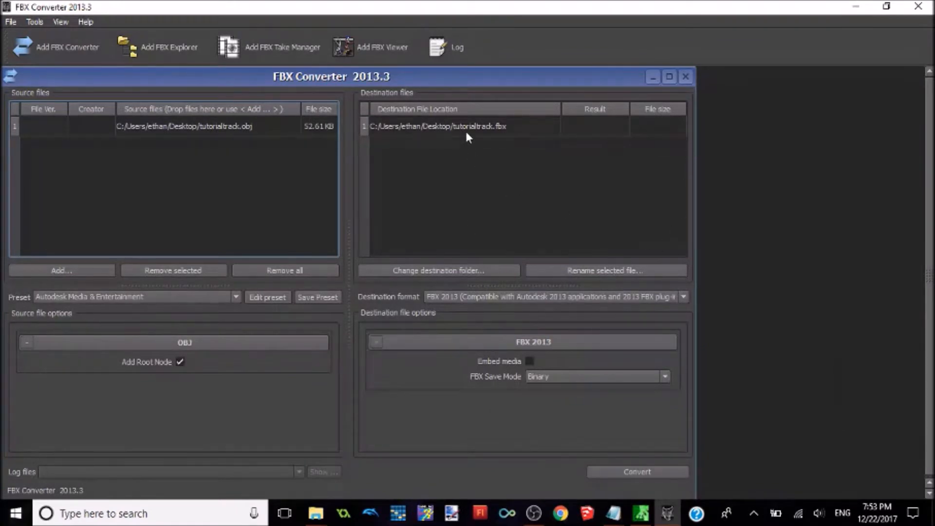
left_click(636, 475)
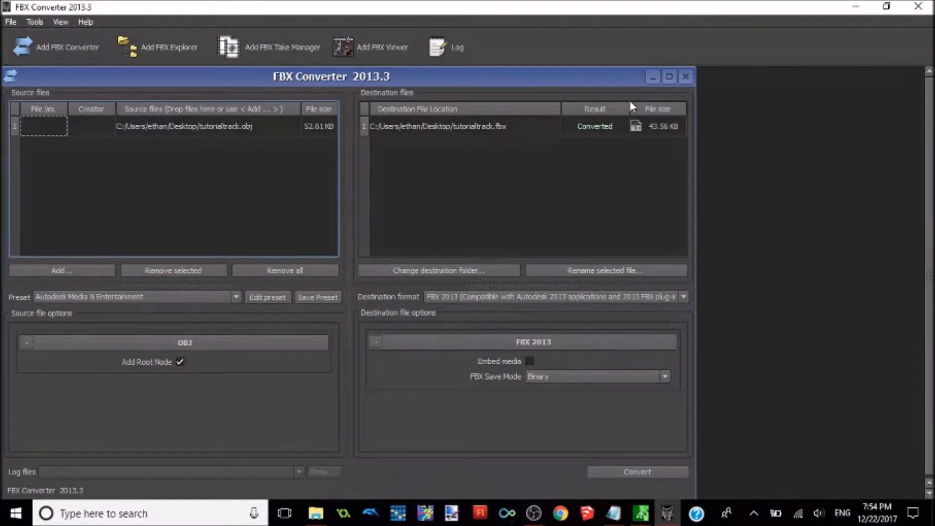
left_click(918, 6)
Step: Reopen the FBX converter, convert the Desktop's tutorialtrack.fbx to DAE Collada format, and close the converter
double_click(314, 112)
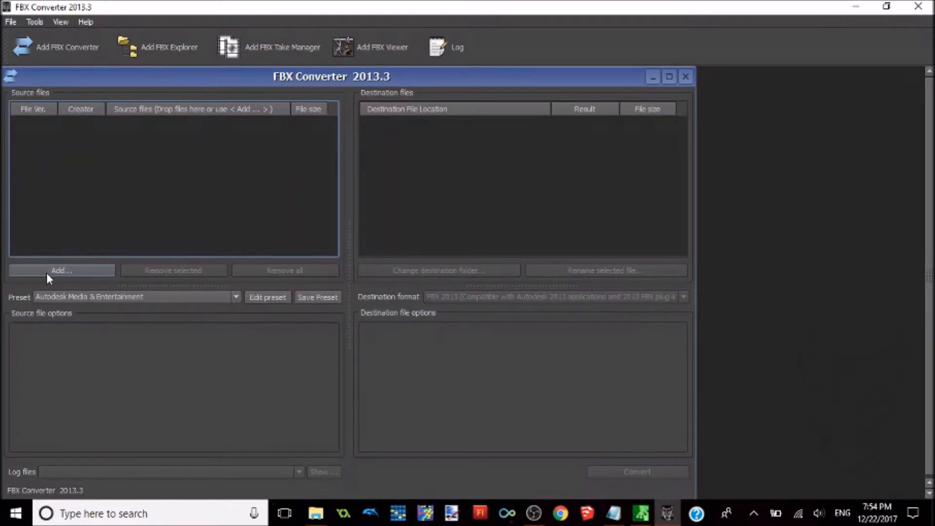
left_click(46, 271)
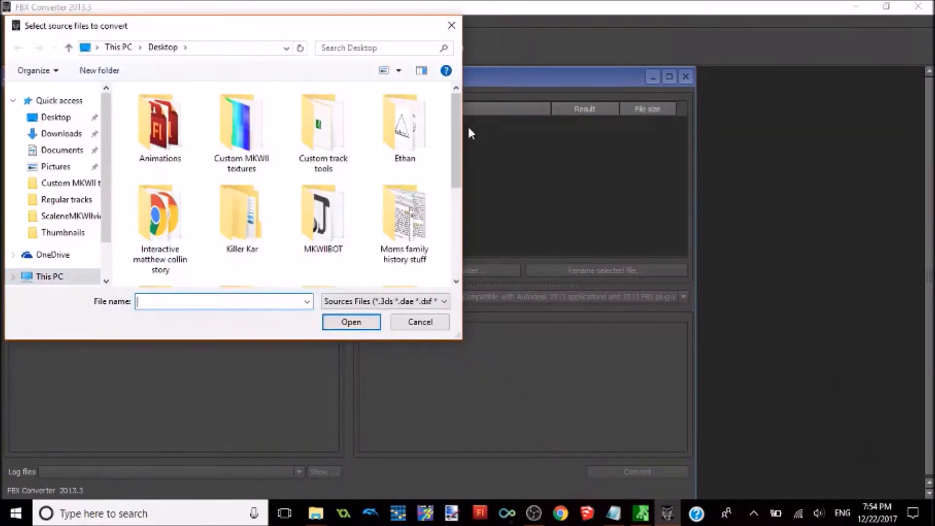
scroll(459, 126, "down", 3)
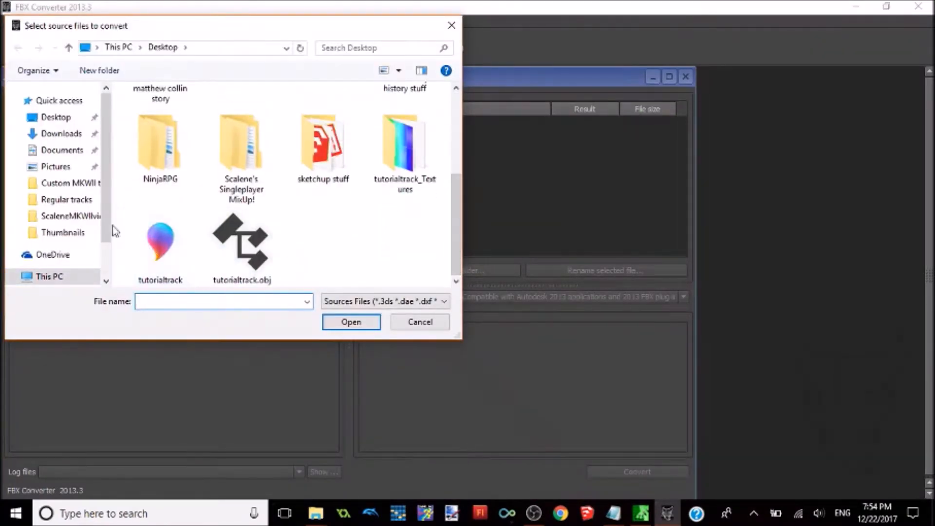
double_click(155, 241)
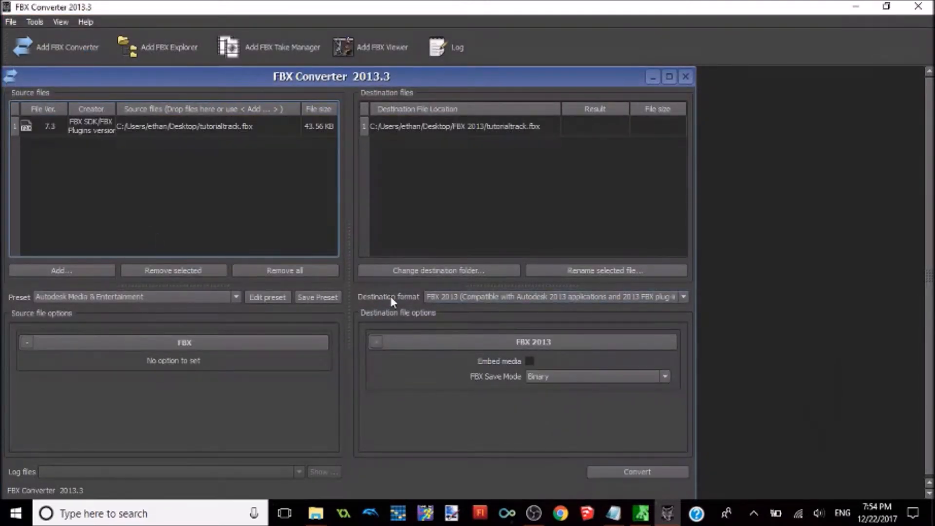
left_click(441, 296)
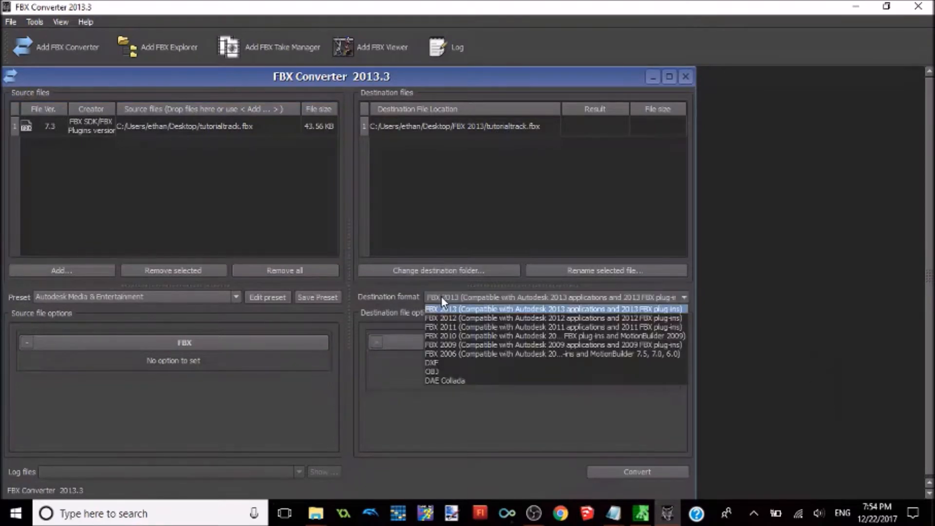
left_click(452, 381)
left_click(615, 469)
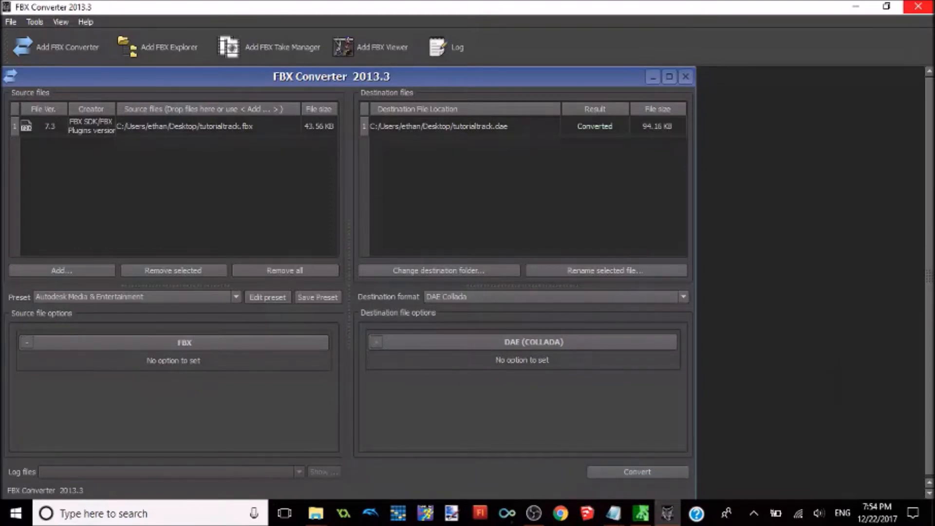
left_click(918, 6)
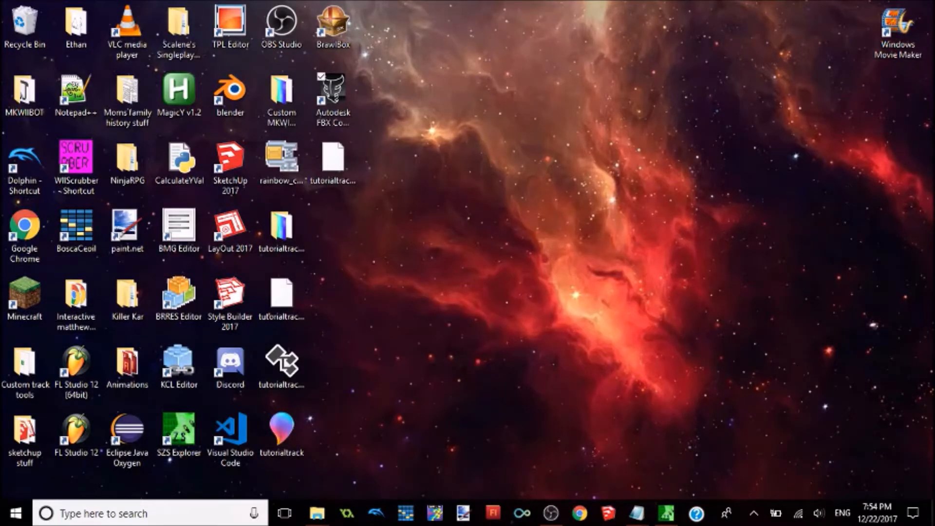
Step: Move tutorialtrack.dae to an empty area of the desktop, and open BrawlBox, declining its update
left_click(333, 166)
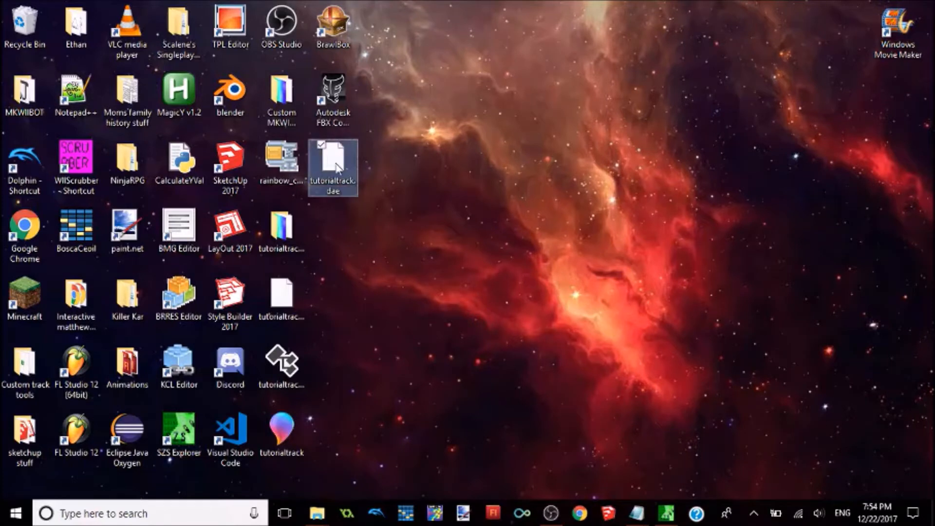
left_click_drag(332, 168, 486, 102)
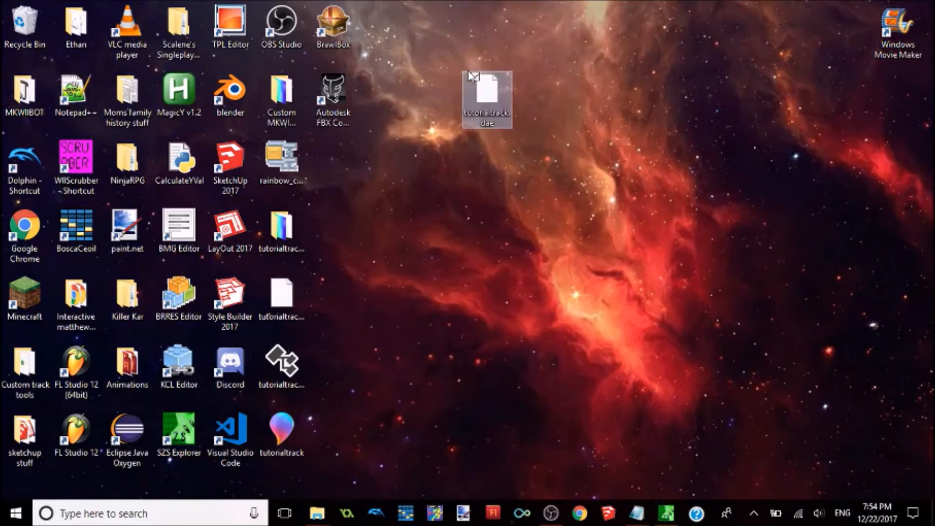
left_click(333, 34)
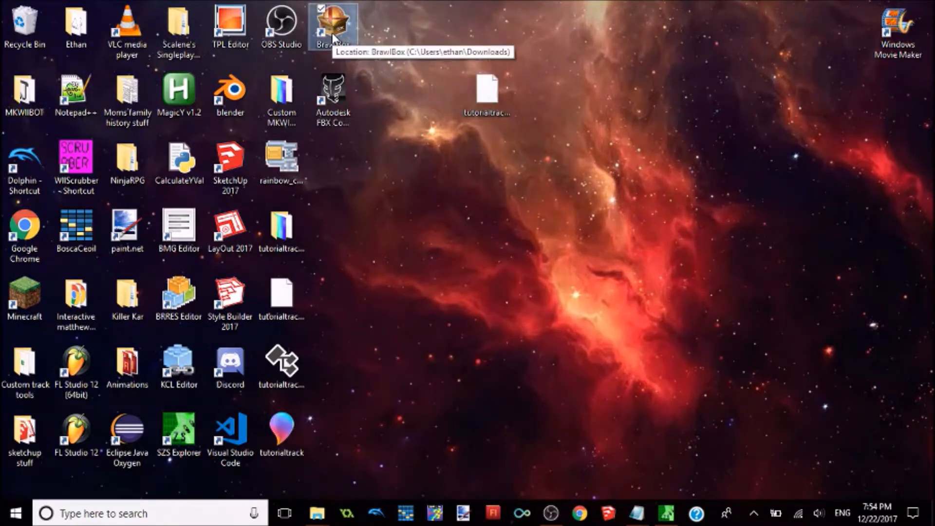
double_click(333, 35)
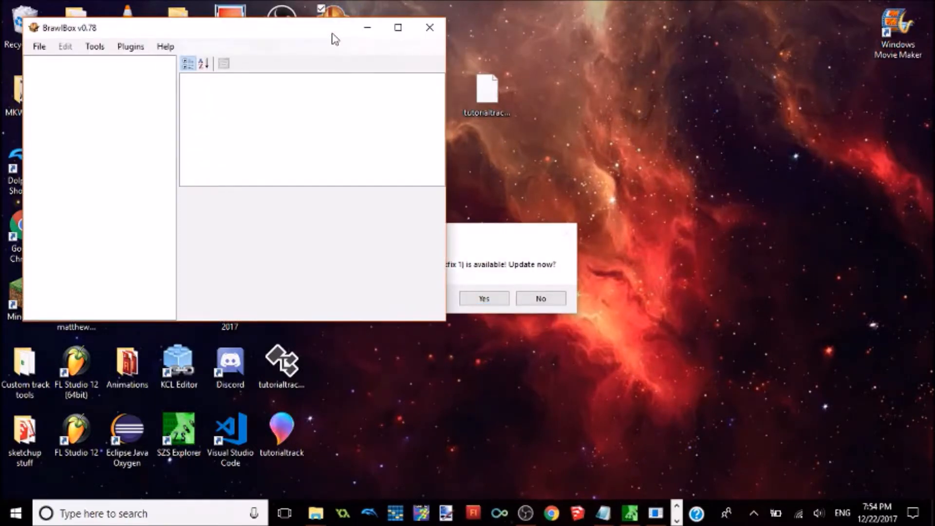
left_click(541, 299)
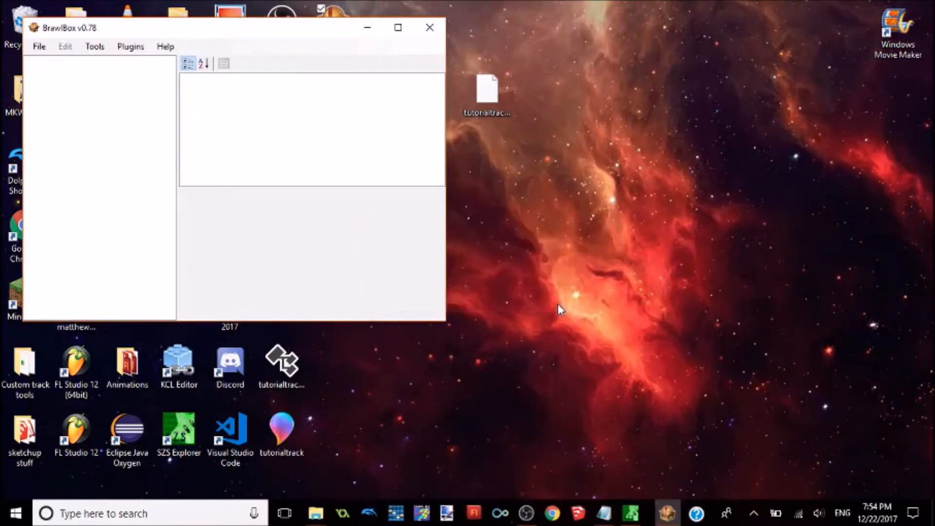
Step: Create a new BRRES Resource Pack archive
left_click_drag(272, 40, 471, 76)
left_click(237, 84)
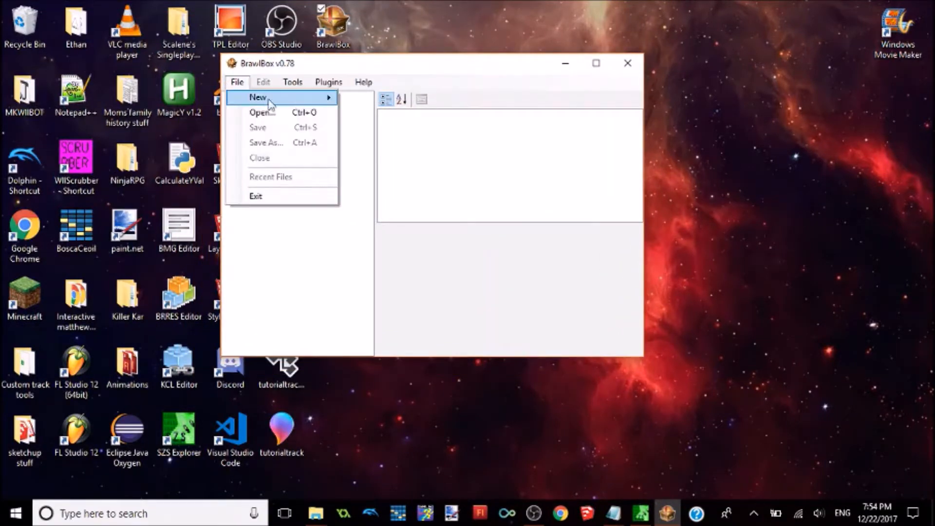
mouse_move(272, 98)
mouse_move(421, 103)
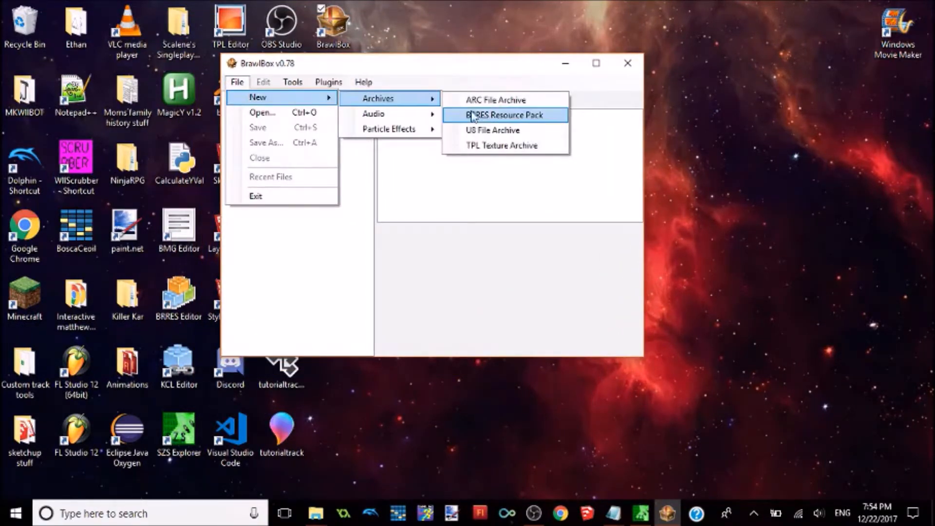
left_click(484, 117)
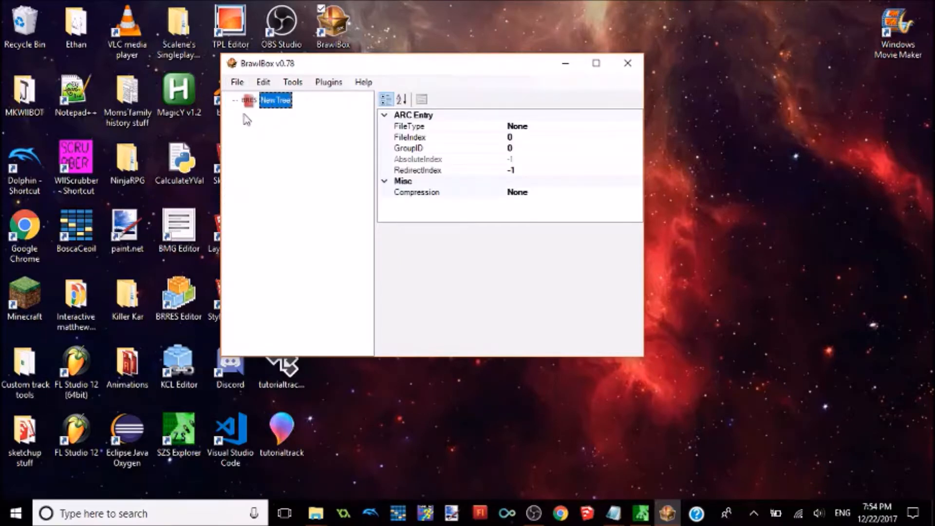
Step: Import tutorialtrack.dae from the Desktop as a model into the new BRRES pack, keeping the default import settings
right_click(263, 102)
mouse_move(367, 126)
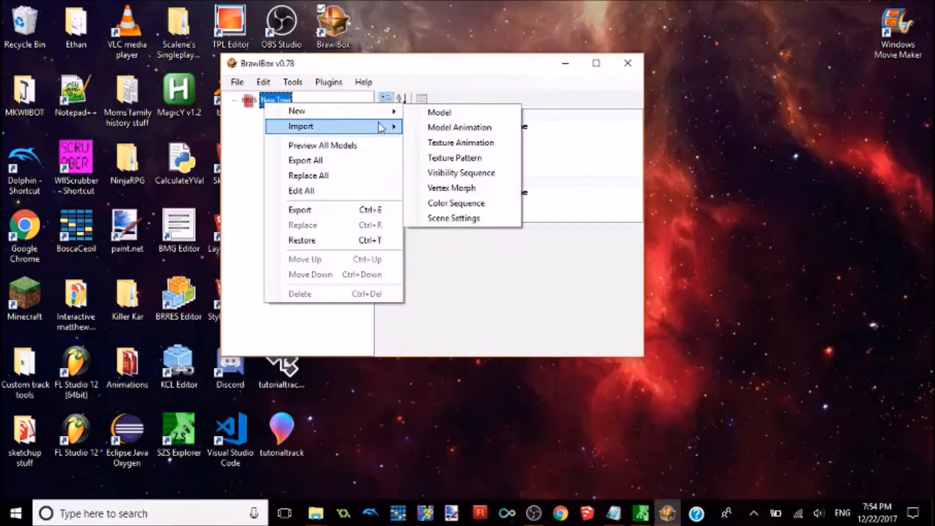
left_click(443, 142)
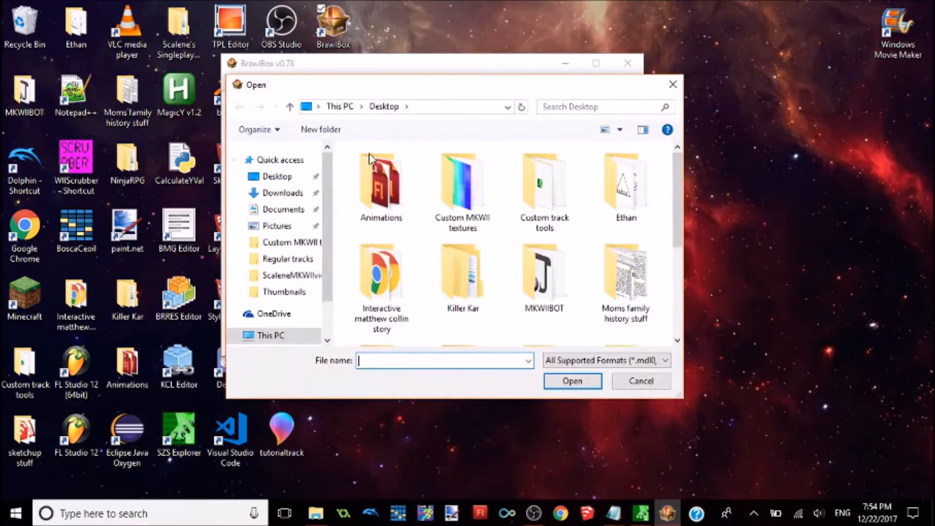
left_click_drag(678, 176, 676, 286)
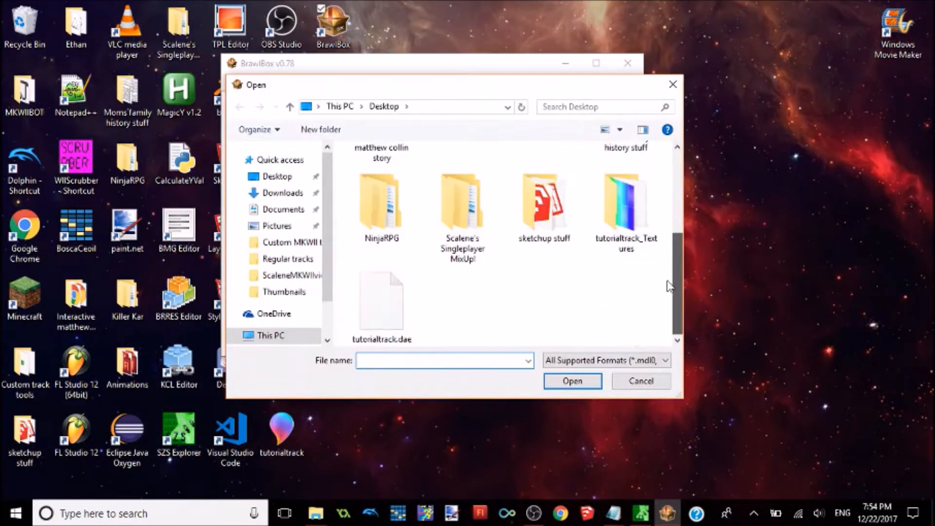
double_click(388, 308)
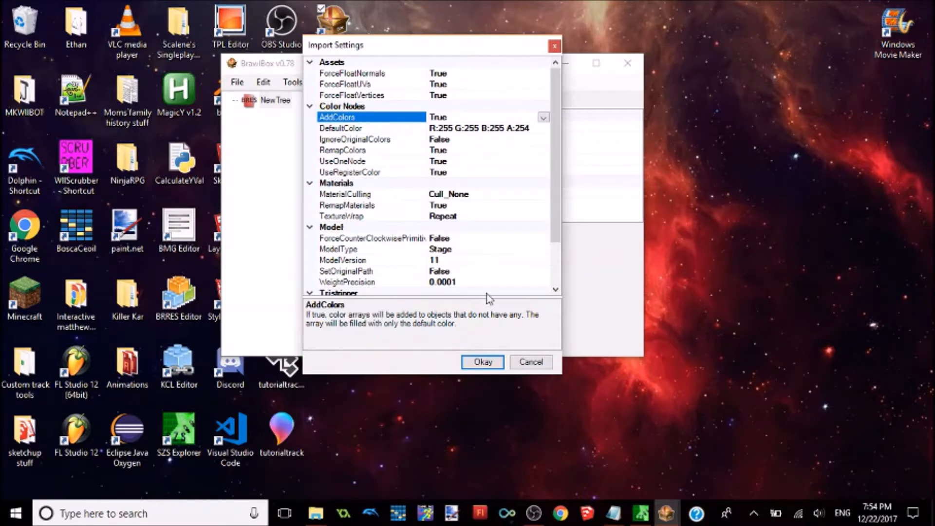
left_click_drag(562, 373, 648, 441)
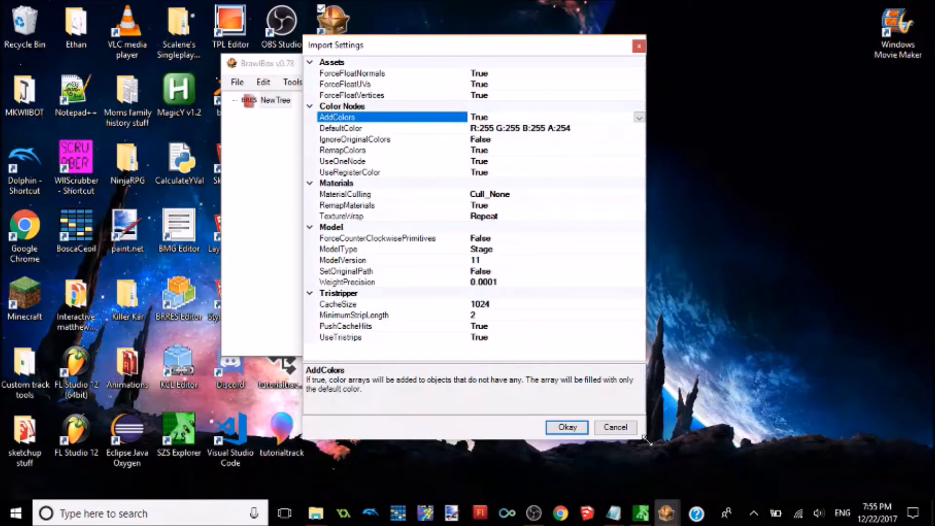
left_click(580, 431)
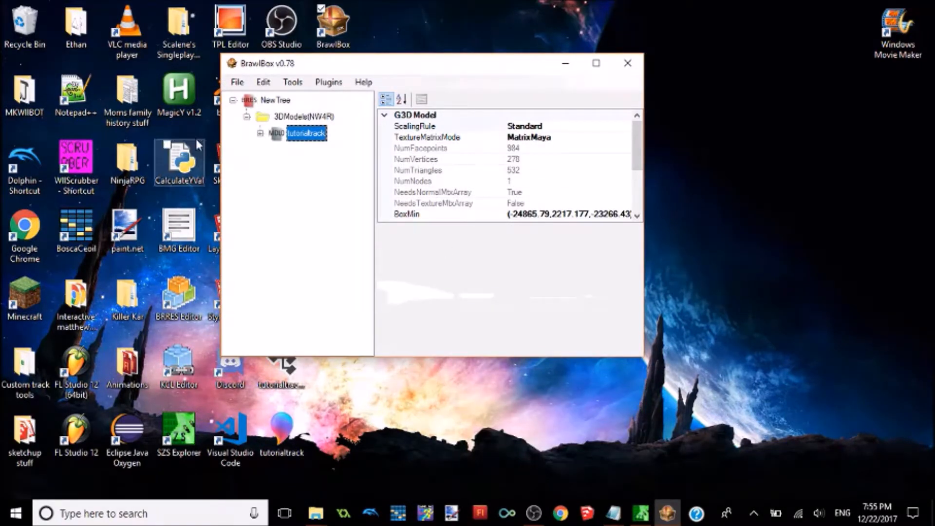
Step: Rename the imported tutorialtrack model as Course
right_click(305, 141)
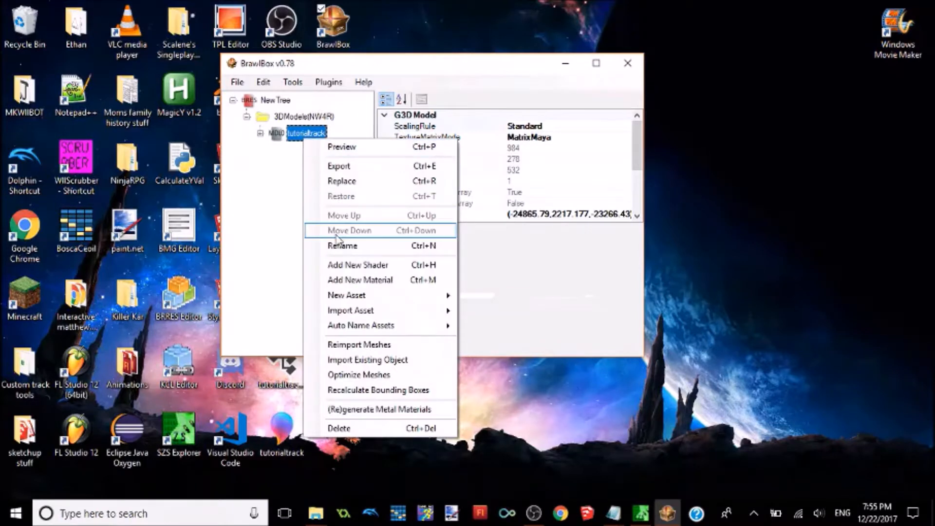
left_click(350, 245)
type("Course")
key("Return")
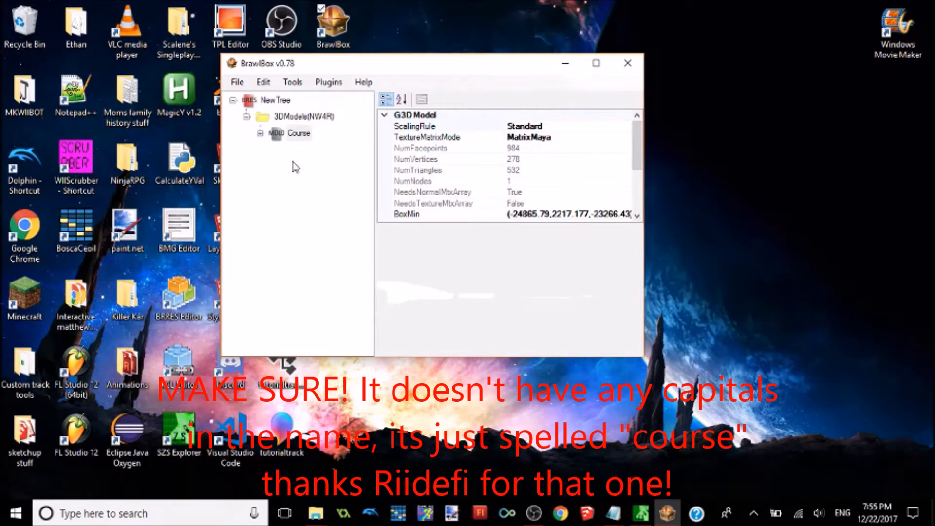
Step: Import the tutorialtrack_Textures folder from the Desktop into the BRRES pack
left_click(265, 100)
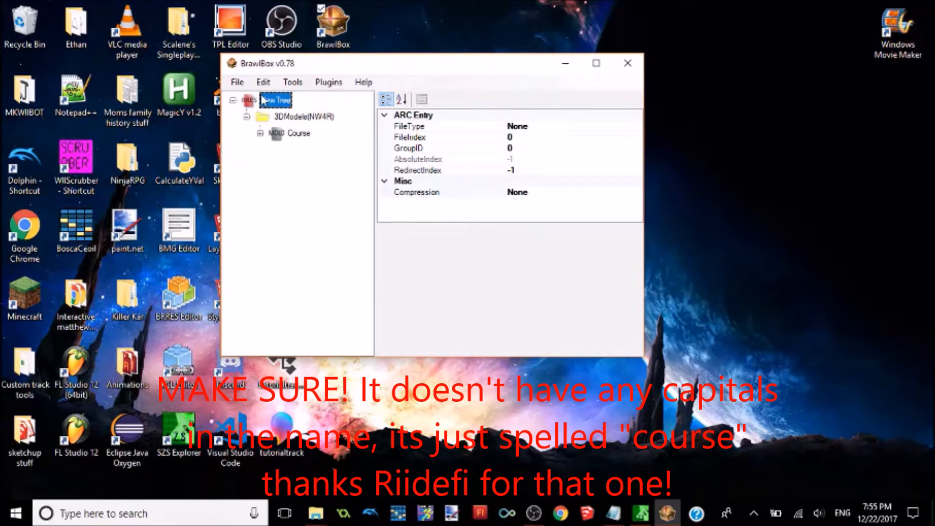
right_click(268, 97)
mouse_move(368, 120)
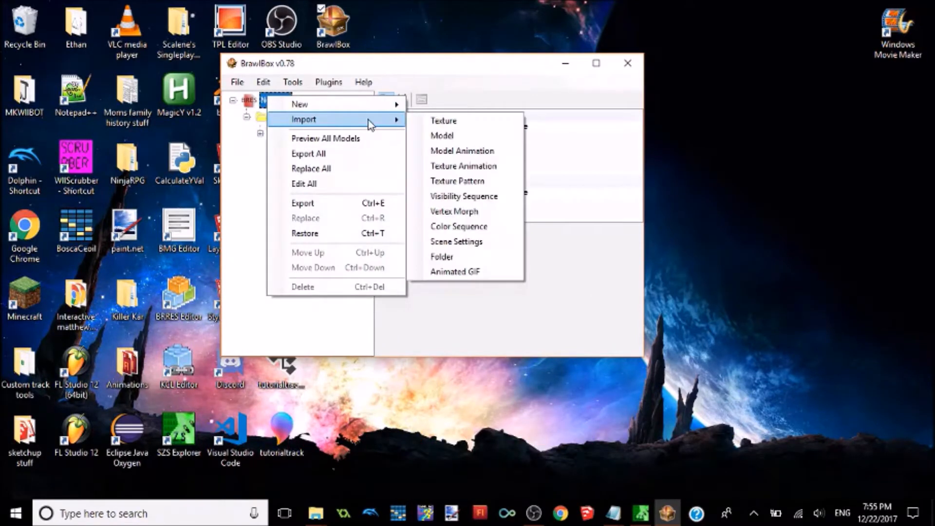
left_click(460, 259)
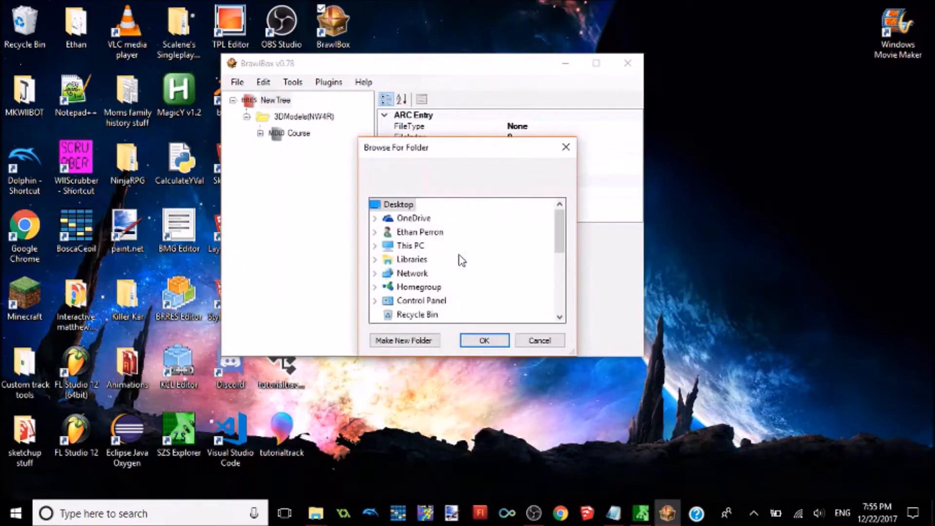
mouse_move(557, 216)
left_mouse_down()
mouse_move(556, 282)
mouse_move(550, 187)
mouse_move(559, 234)
left_mouse_up()
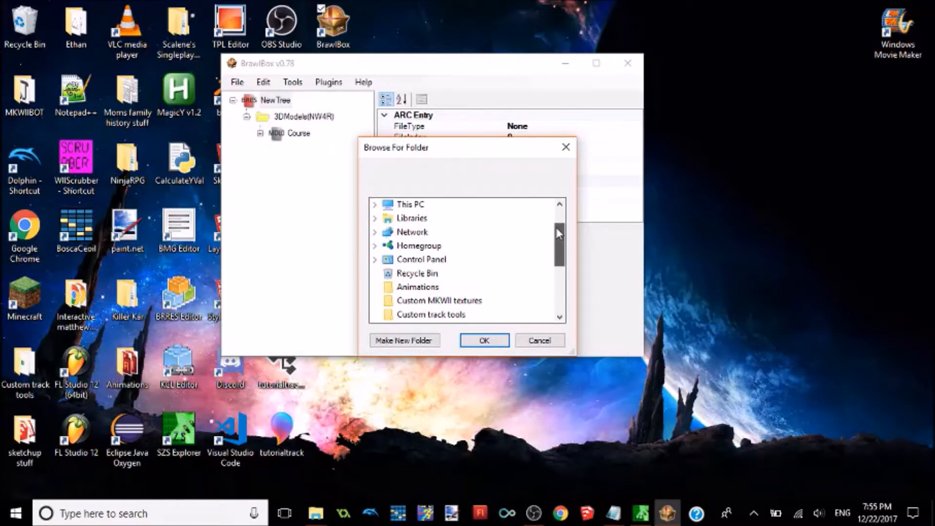
left_click_drag(559, 234, 558, 285)
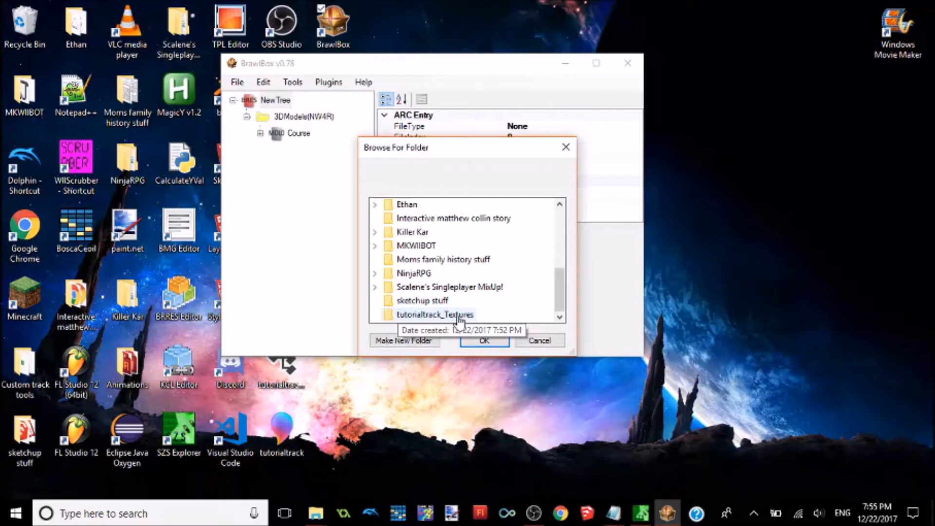
left_click(459, 315)
left_click(482, 341)
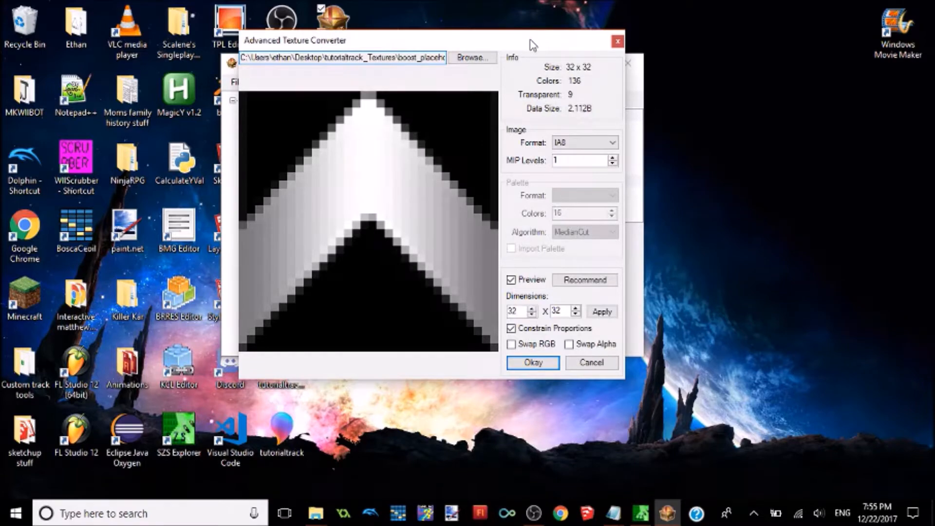
Step: Set the boost placeholder texture's image format to CMPR and accept its conversion
left_click_drag(532, 45, 514, 56)
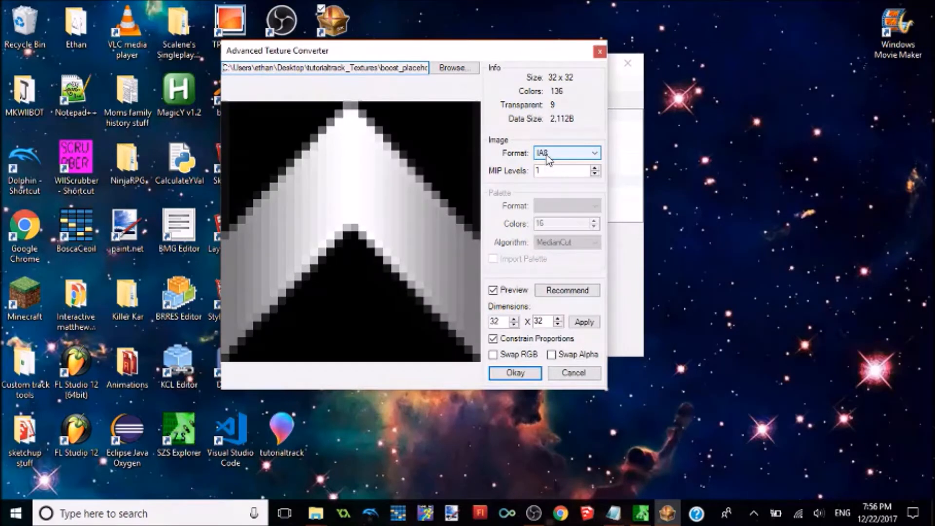
left_click(548, 155)
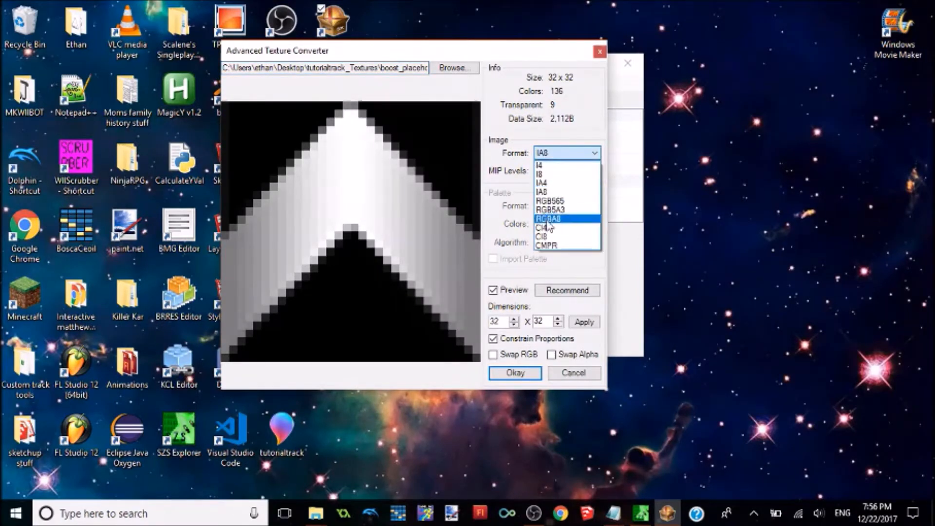
left_click(555, 246)
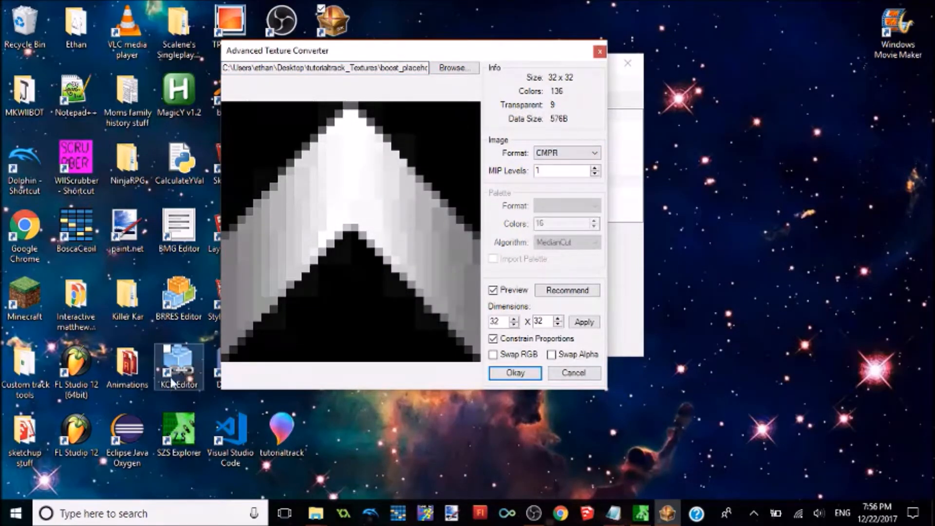
left_click(508, 371)
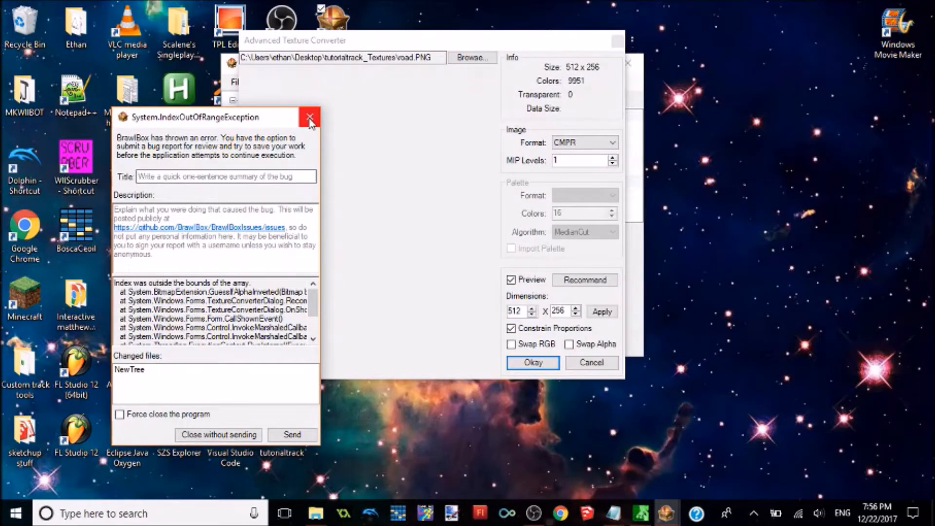
Step: Dismiss the error report, turn off the preview for road.PNG, and accept the road and start line textures in CMPR format
left_click(309, 118)
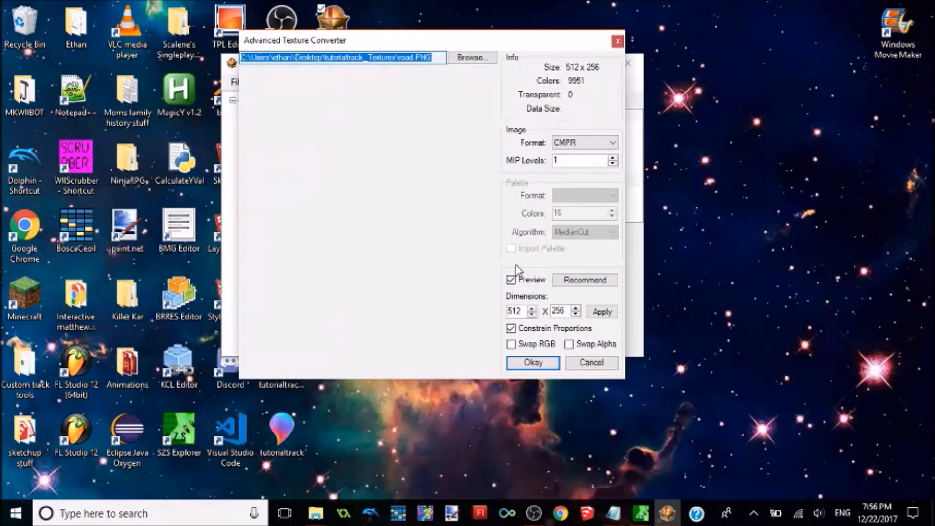
left_click(511, 280)
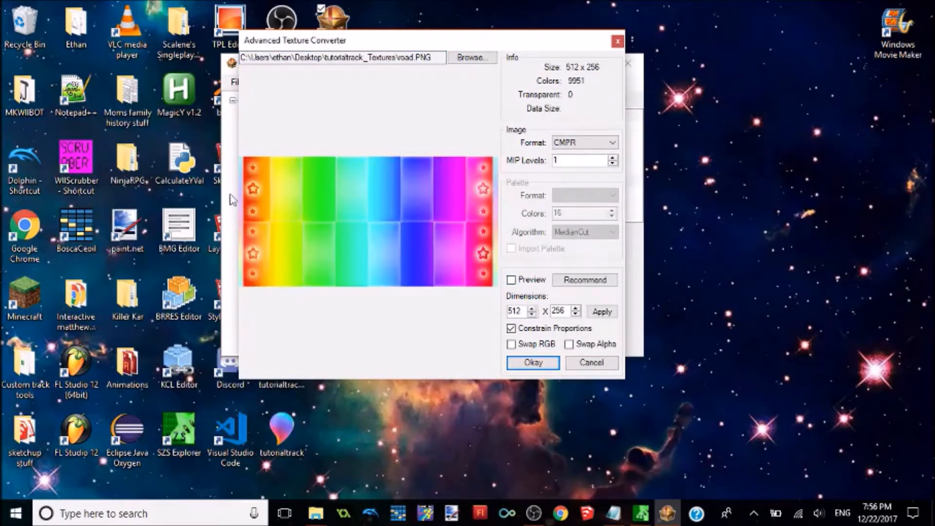
left_click(538, 364)
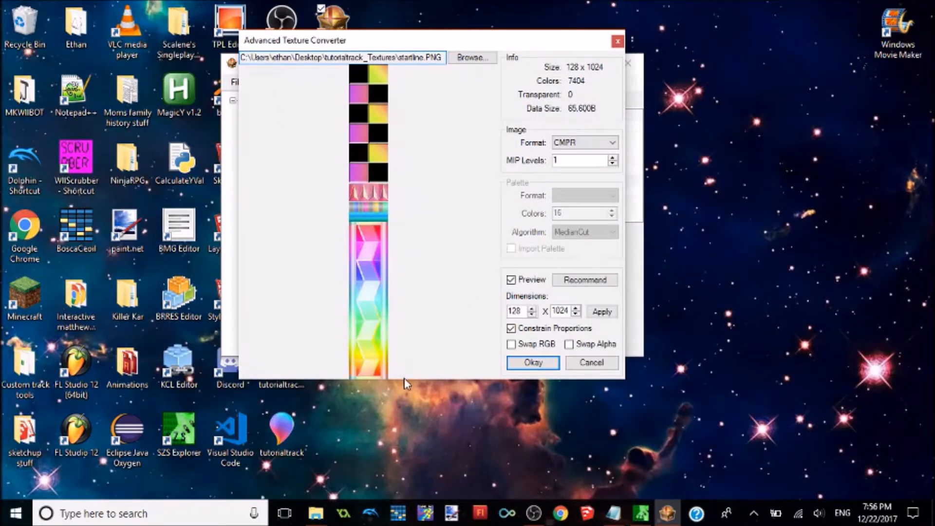
left_click(552, 369)
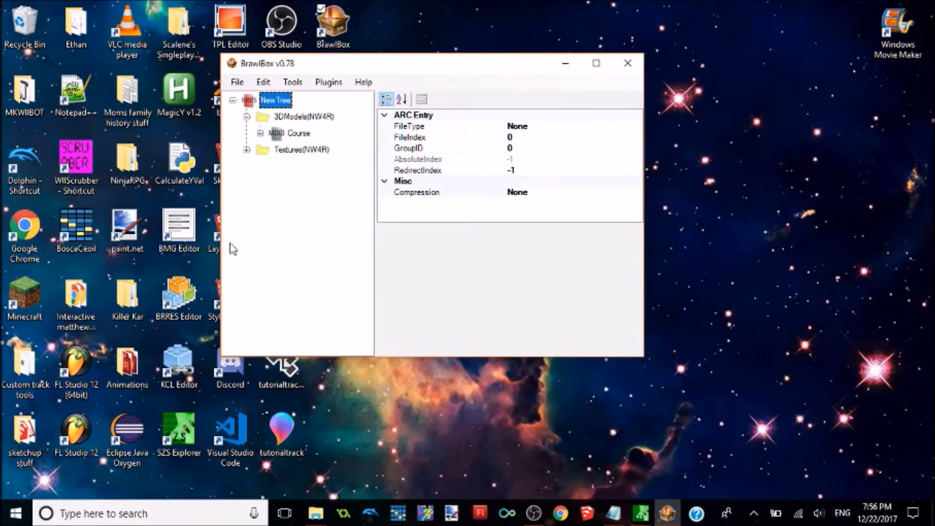
Step: Save the BRRES pack on the Desktop as course, and close BrawlBox
left_click(238, 82)
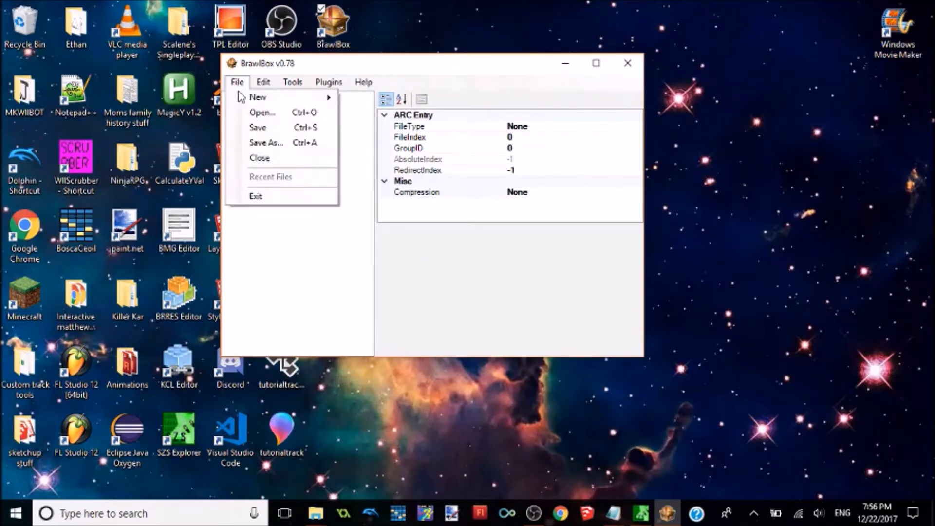
left_click(289, 125)
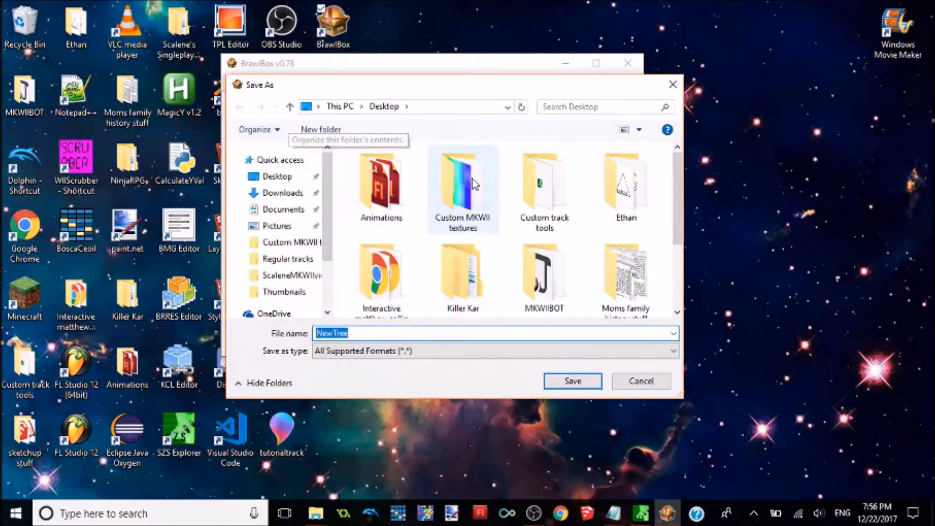
type("course")
key("Return")
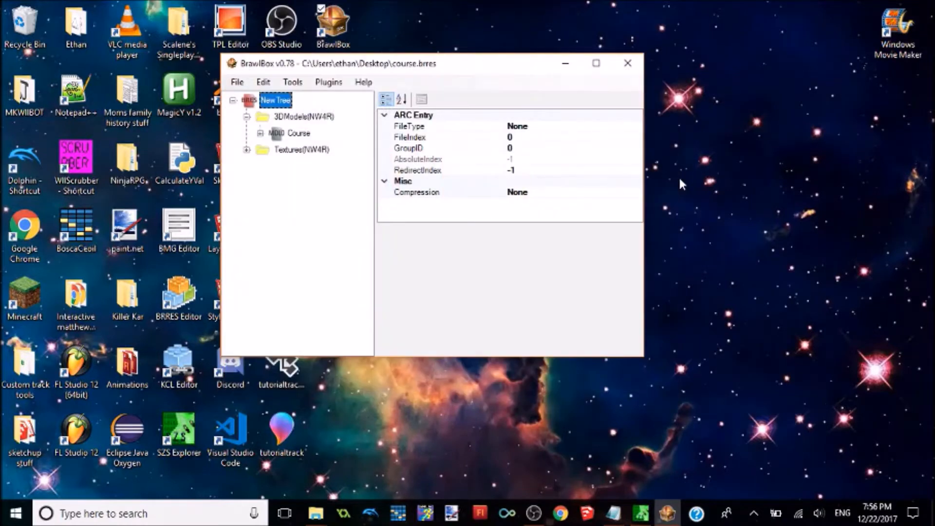
left_click(628, 63)
Step: Move the course BRRES and rainbow_course files to empty desktop space, and open rainbow_course.szs in SZS Explorer at its root folder
left_click_drag(326, 181, 453, 57)
left_click_drag(281, 163, 455, 172)
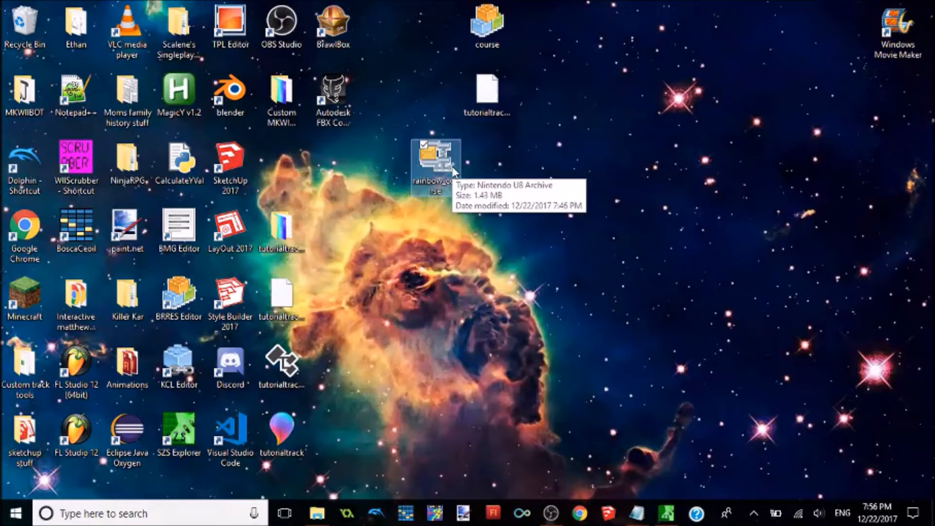
double_click(454, 172)
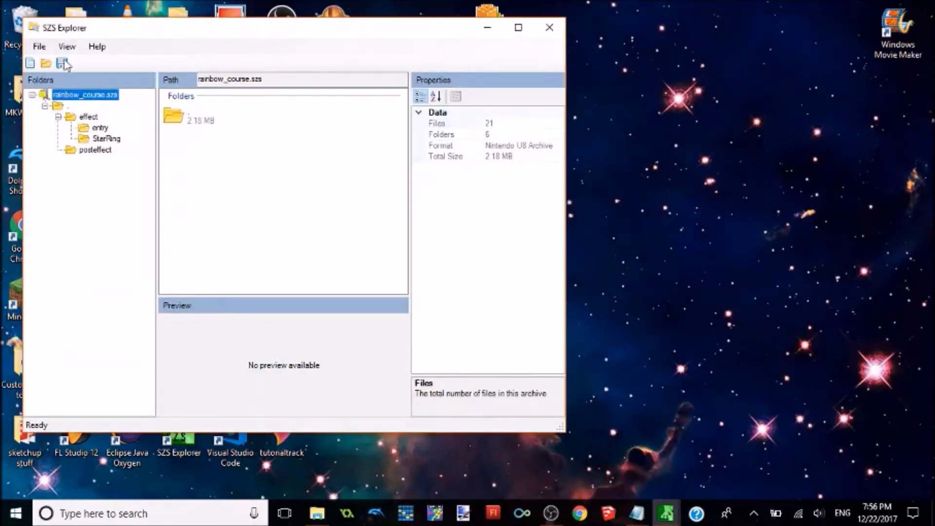
left_click_drag(55, 35, 101, 28)
double_click(219, 115)
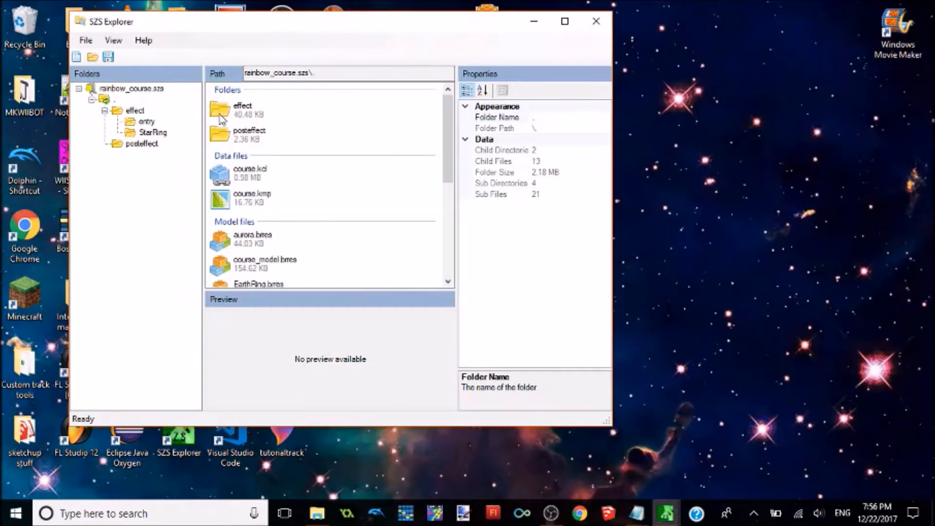
Step: Replace course_model.brres in the rainbow_course archive with the course BRRES file from the Desktop
left_click_drag(443, 170, 441, 205)
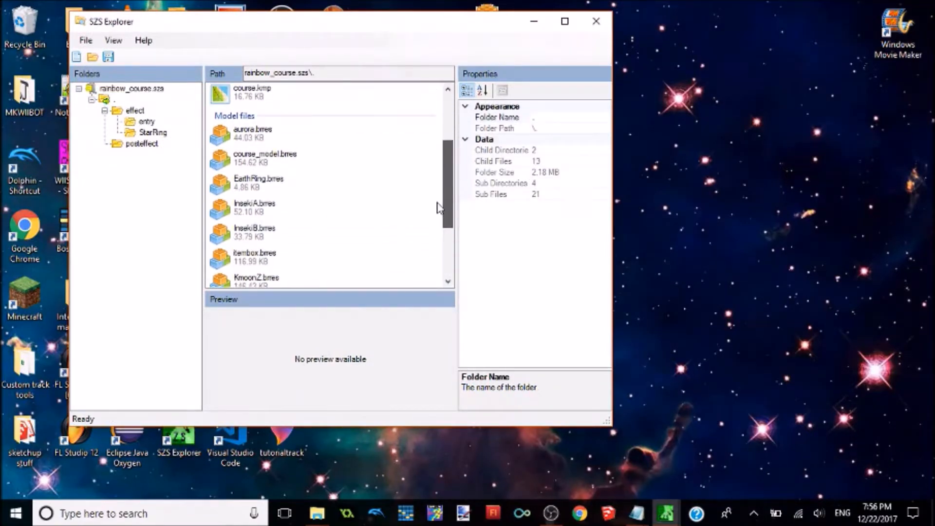
right_click(264, 168)
left_click(299, 236)
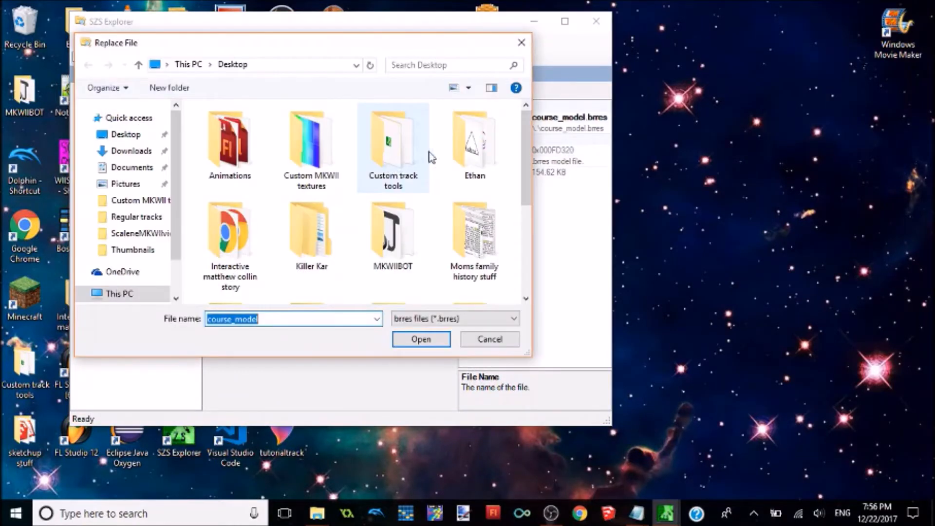
scroll(504, 122, "down", 3)
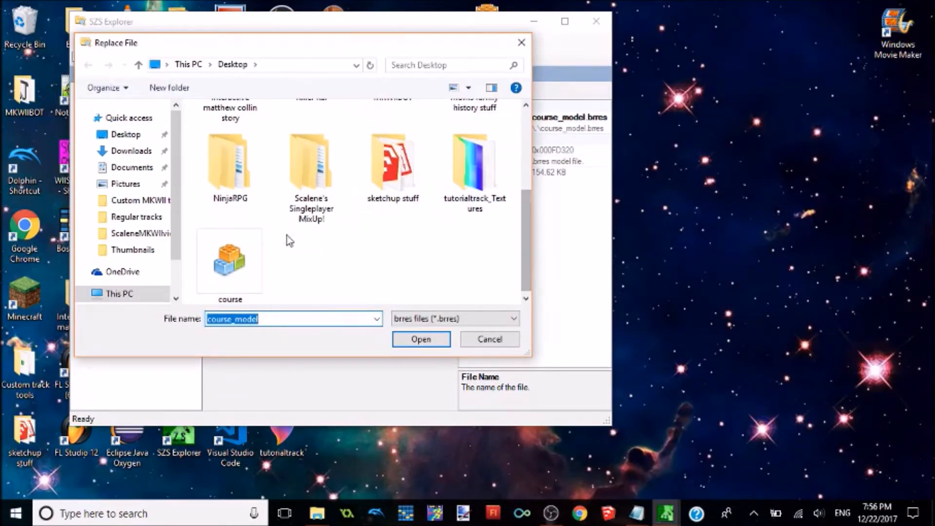
double_click(235, 263)
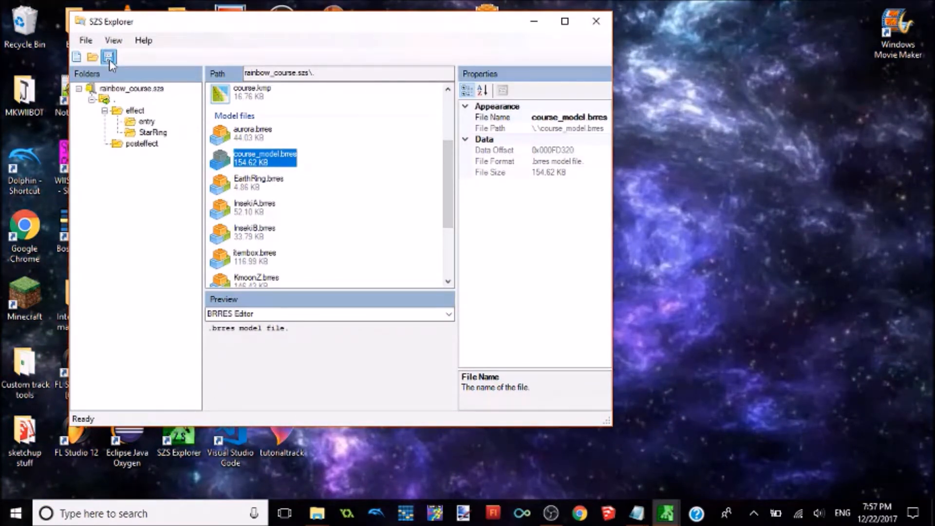
left_click_drag(448, 182, 450, 162)
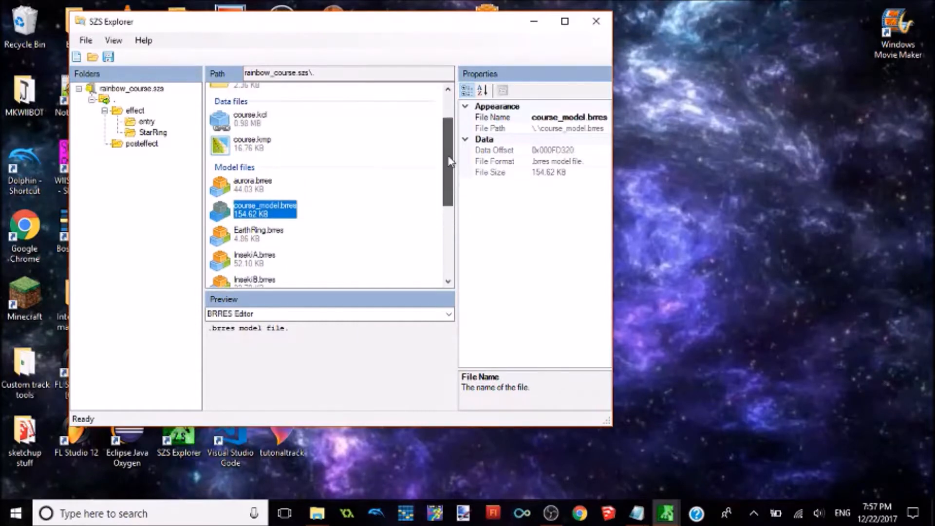
right_click(252, 145)
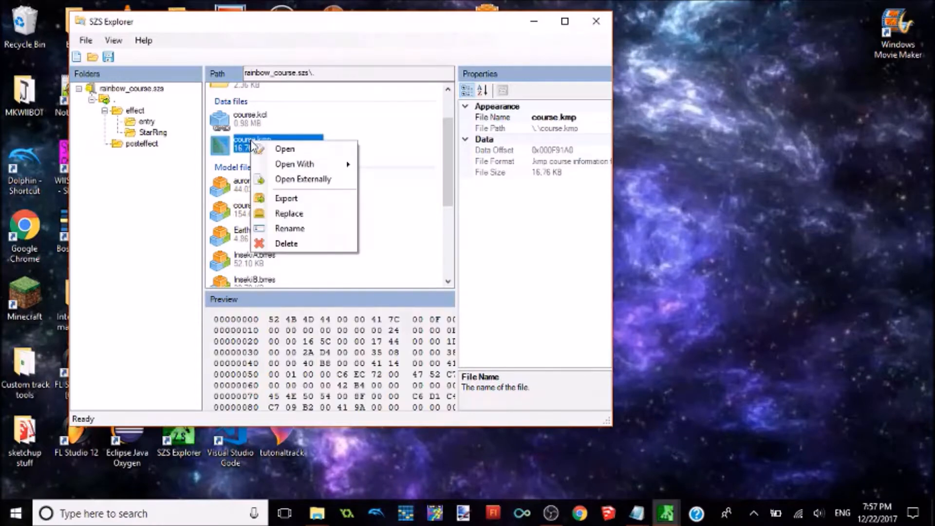
left_click(291, 213)
left_click(490, 338)
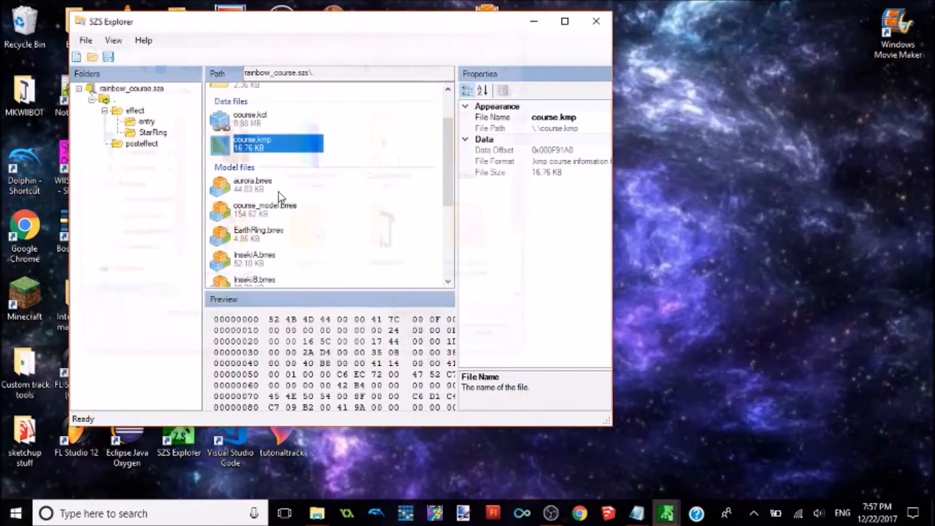
Step: Export course.kmp from the archive to the Desktop under the name course, and minimize SZS Explorer
right_click(251, 144)
left_click(283, 202)
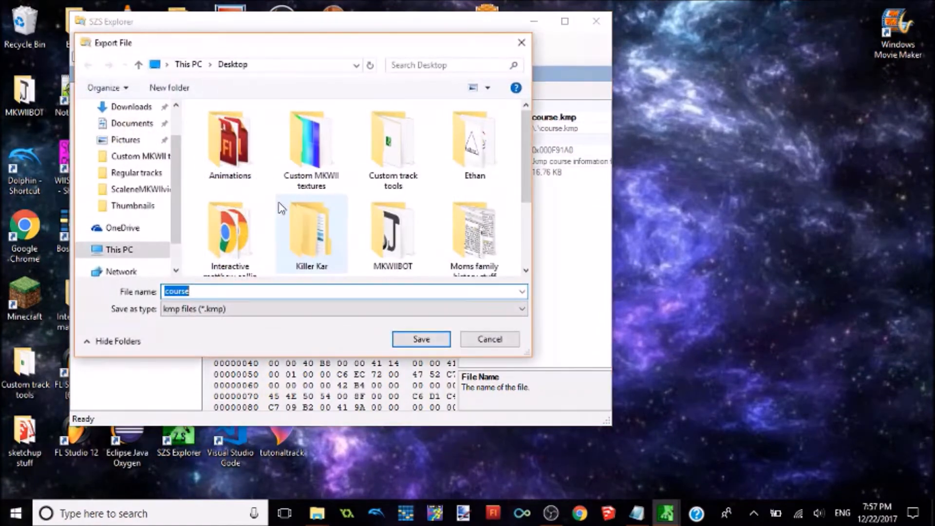
left_click(430, 341)
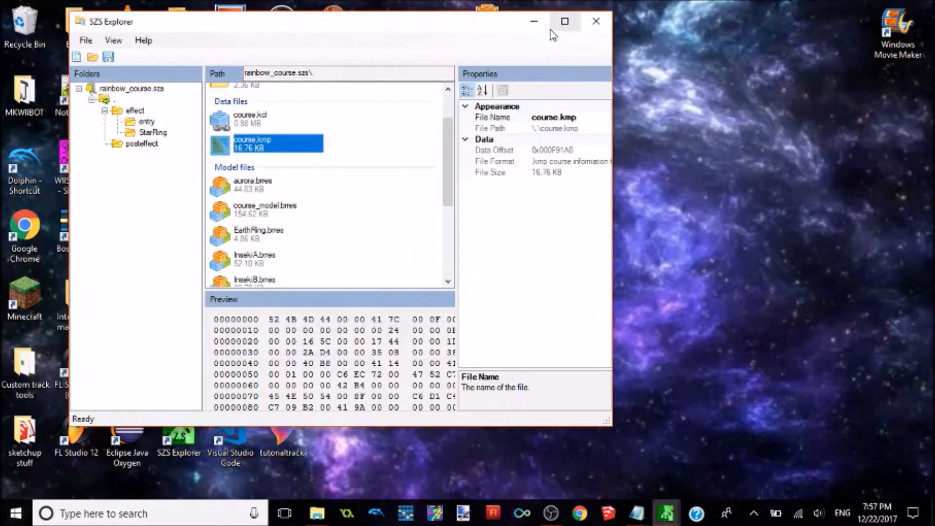
left_click(534, 21)
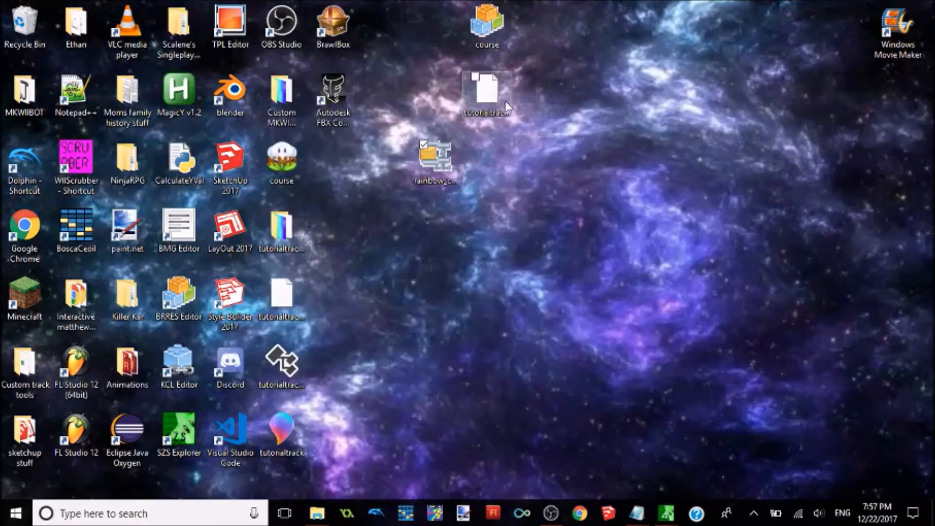
Step: Move the exported course KMP file to an empty desktop area, and return rainbow_course to the icon grid
left_click_drag(288, 168, 494, 305)
left_click_drag(435, 161, 282, 164)
left_click_drag(486, 278, 435, 210)
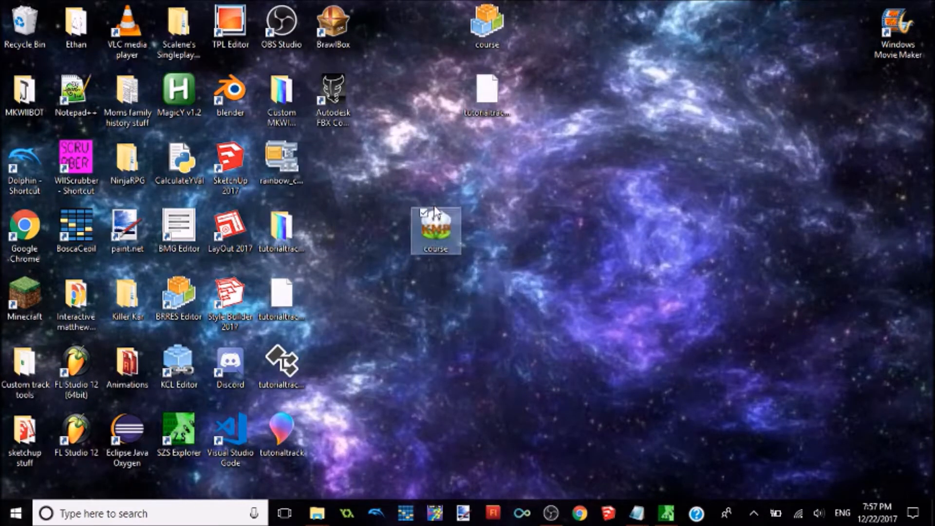
left_click_drag(553, 306, 553, 308)
Step: Open the course KMP file in KMP Cloud and expand its list of sections
right_click(448, 236)
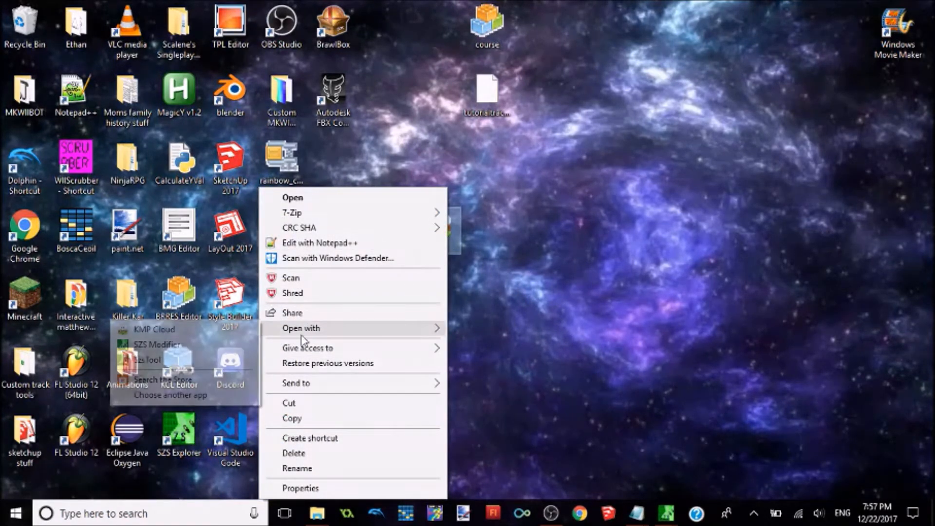
left_click(206, 337)
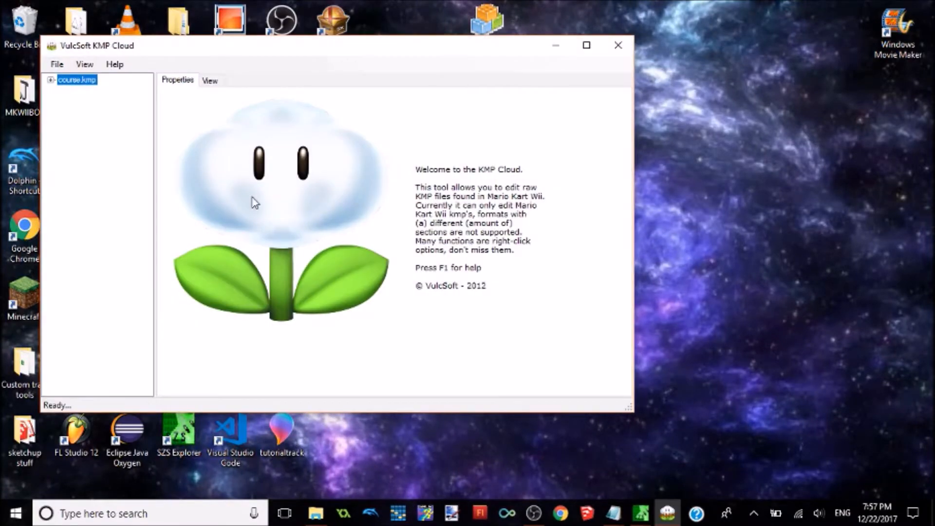
left_click(51, 80)
Step: Import tutorialtrack.obj from the Desktop as the view background and show the start line area of the track
left_click(77, 64)
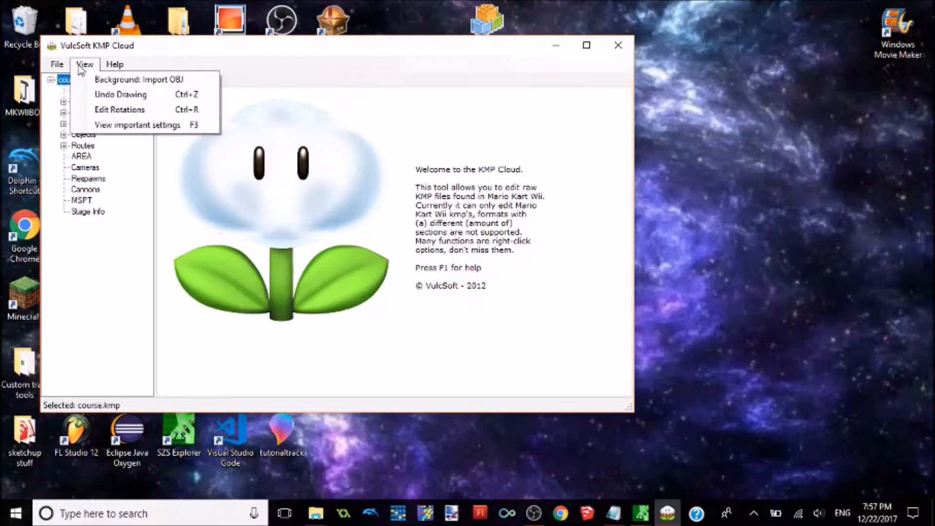
left_click(113, 82)
left_click(126, 122)
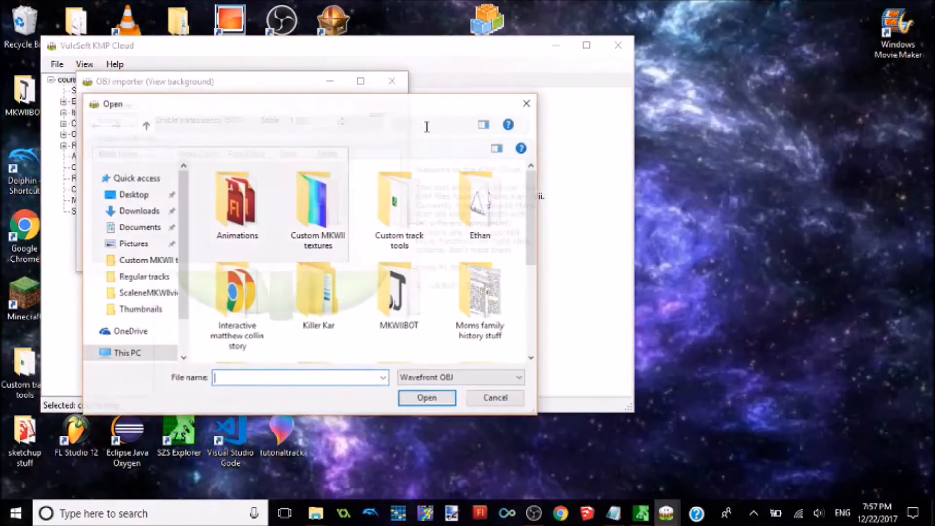
scroll(536, 203, "down", 3)
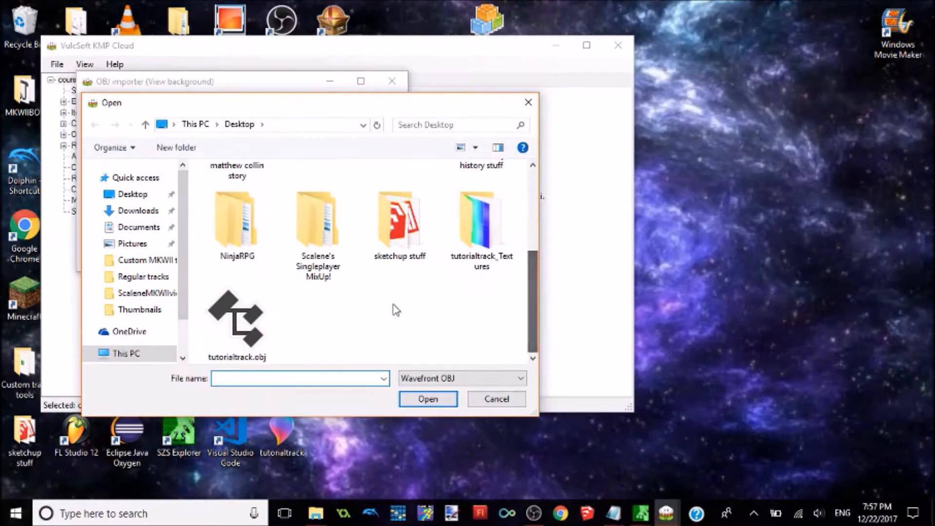
double_click(210, 339)
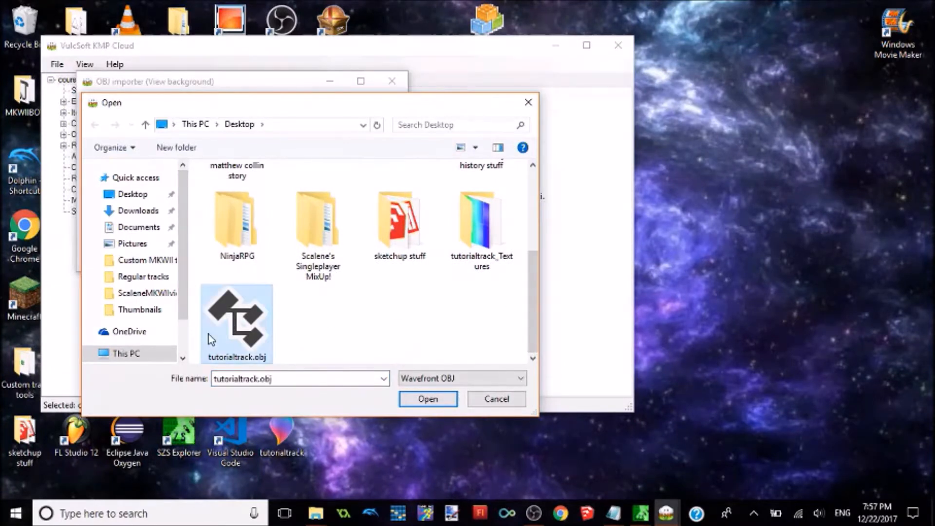
left_click(379, 114)
left_click(217, 81)
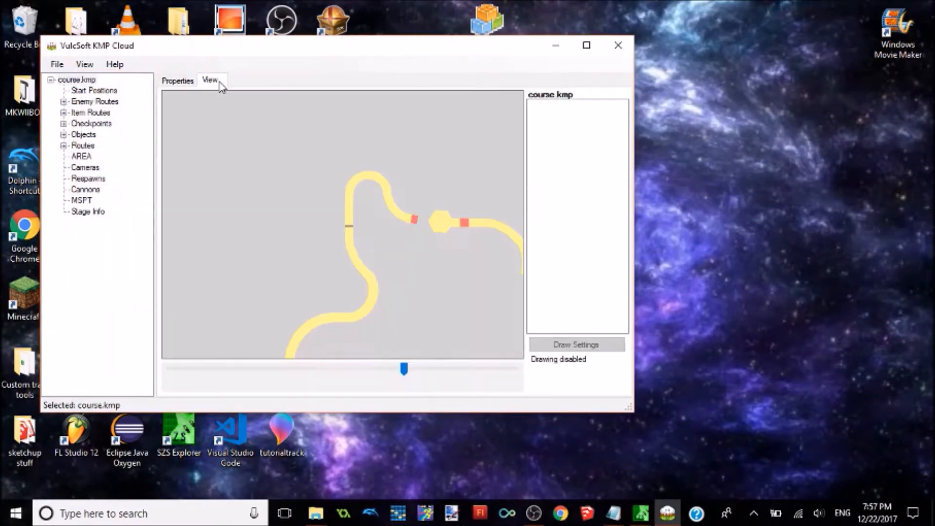
mouse_move(404, 369)
left_mouse_down()
mouse_move(455, 372)
mouse_move(392, 370)
left_mouse_up()
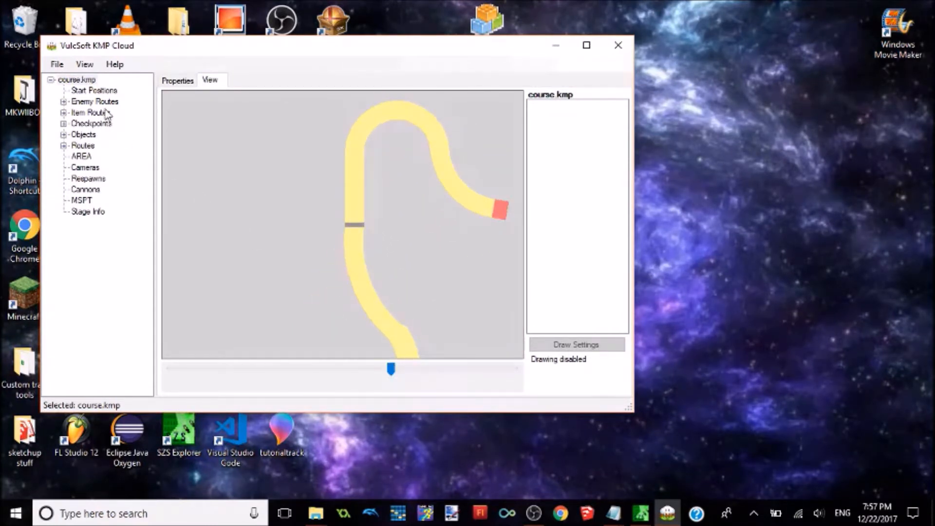
Step: Select the start positions and launch MagicY v1.2 in place of its running instance, using tutorialtrack.obj at a model scale of 1
left_click(98, 91)
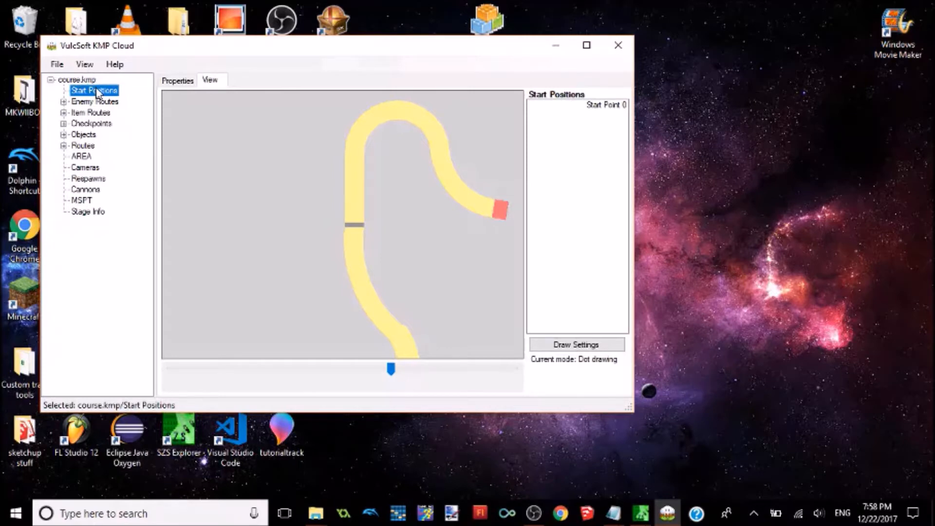
left_click_drag(157, 44, 407, 103)
double_click(181, 94)
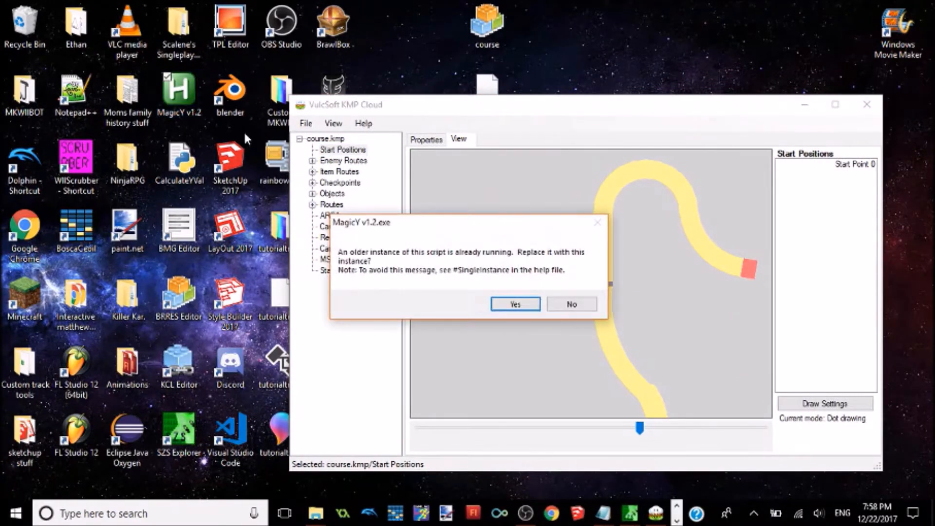
left_click(514, 305)
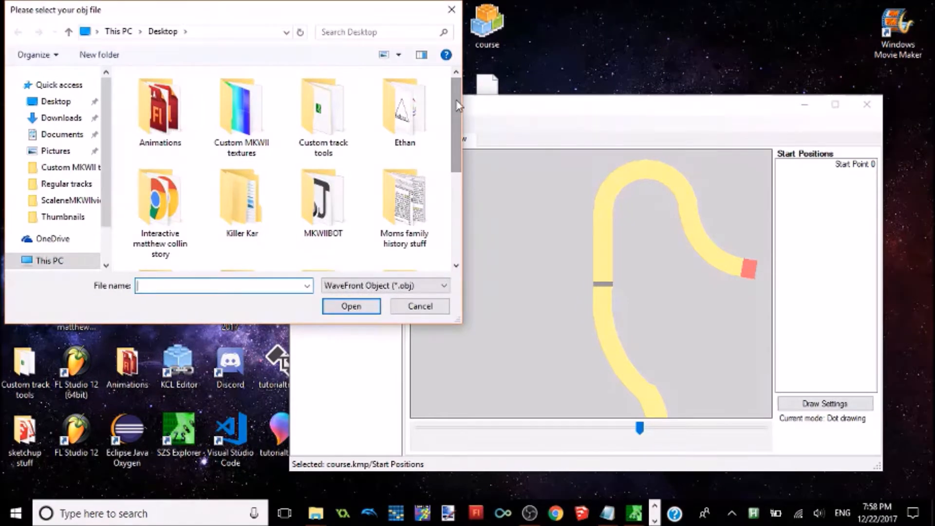
scroll(458, 106, "down", 5)
double_click(144, 235)
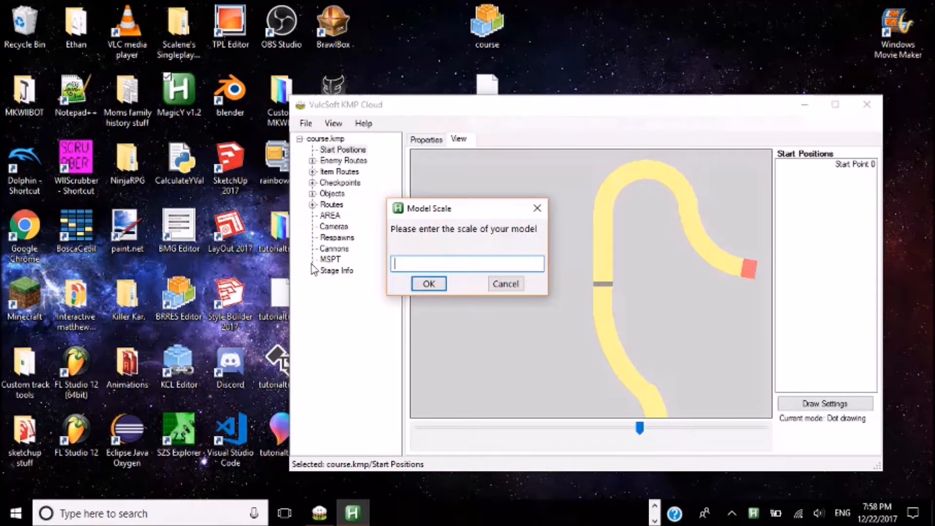
type("1")
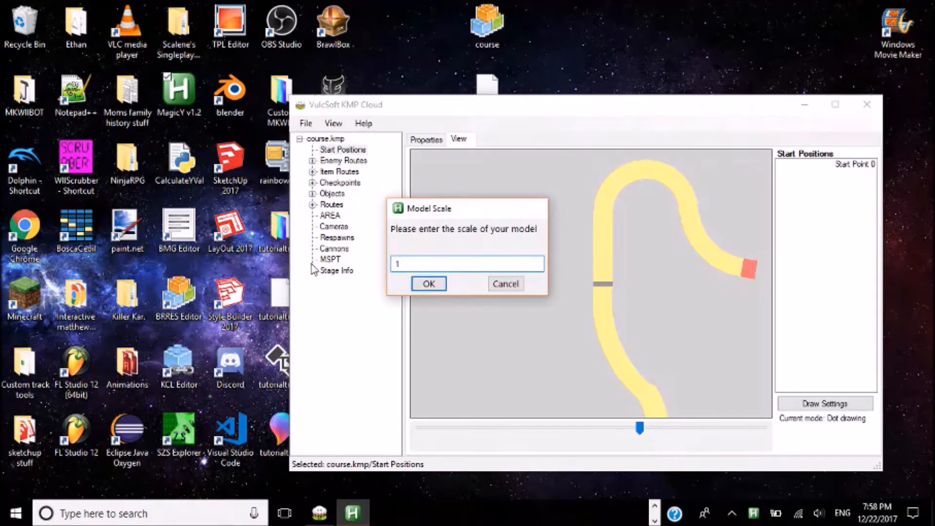
key("Return")
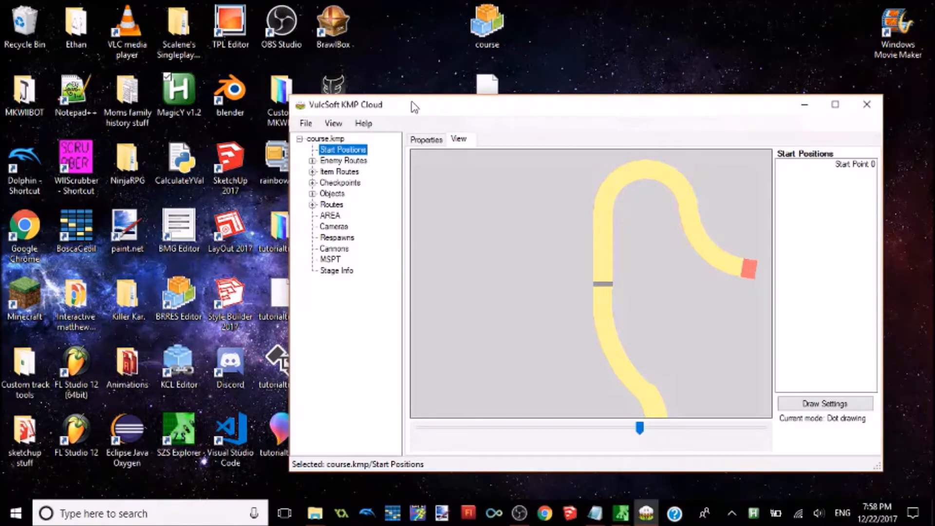
Step: Move the start point to the middle of the road just behind the start line, and select its row in the properties
left_click_drag(411, 104, 323, 73)
mouse_move(551, 397)
left_mouse_down()
mouse_move(542, 397)
mouse_move(560, 396)
left_mouse_up()
left_click_drag(412, 146, 512, 257)
left_click_drag(561, 396, 526, 396)
left_click_drag(542, 273, 549, 265)
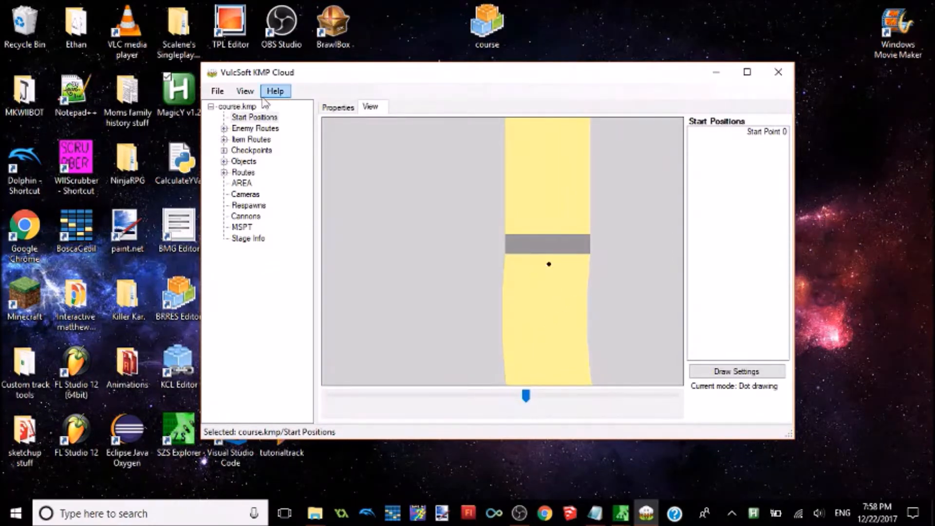
left_click(337, 106)
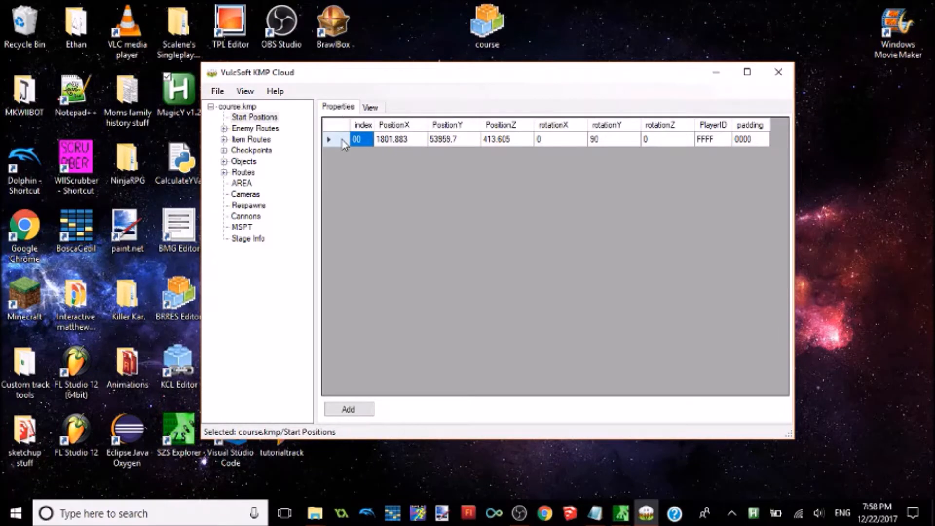
left_click(341, 141)
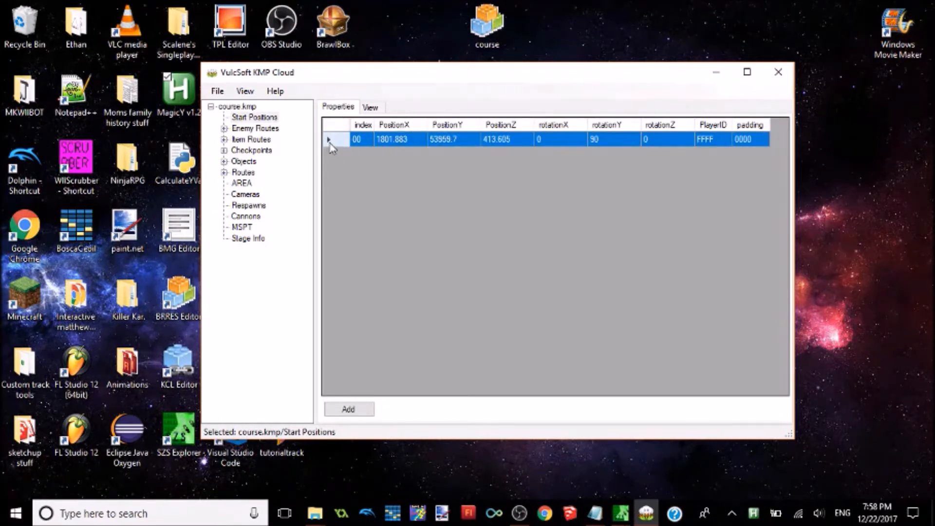
left_click(330, 143)
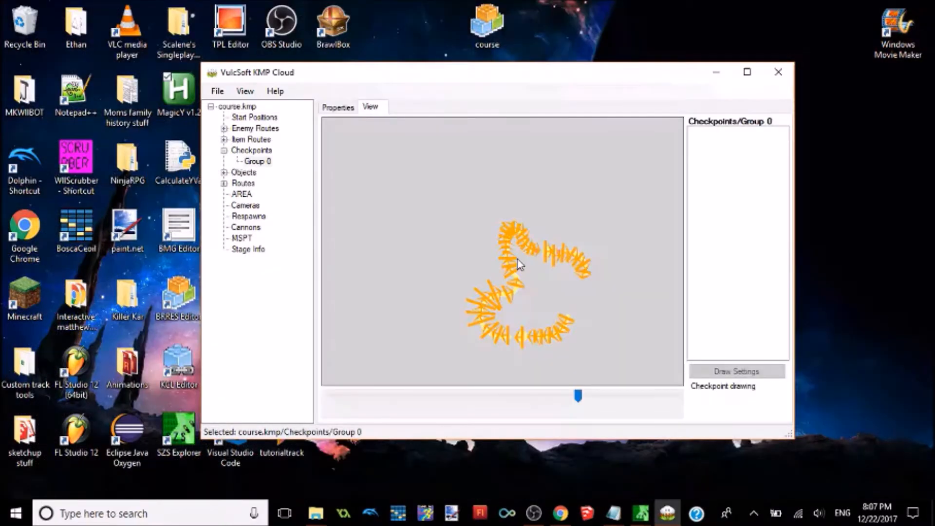
Step: In checkpoint Group 0, set the Key value of checkpoint 00 to 0 and of checkpoint 0C to 01
left_click(492, 278)
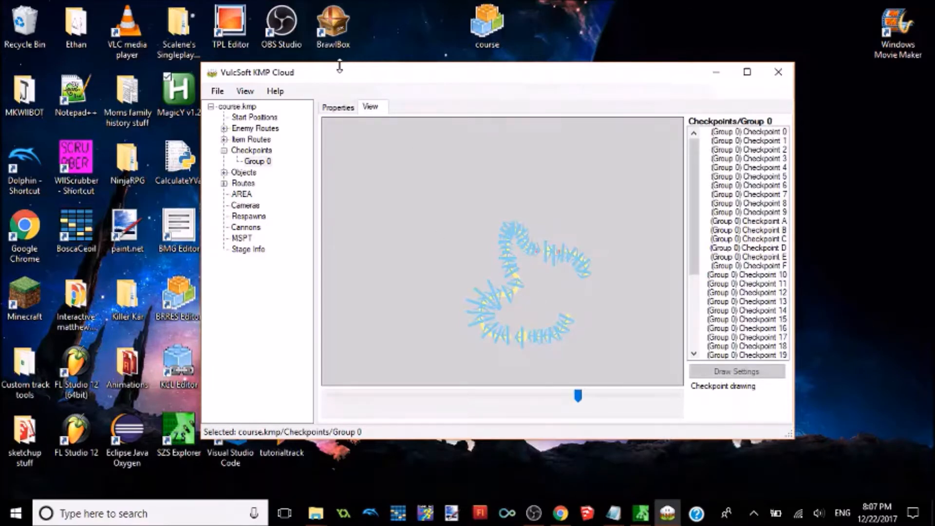
left_click(350, 108)
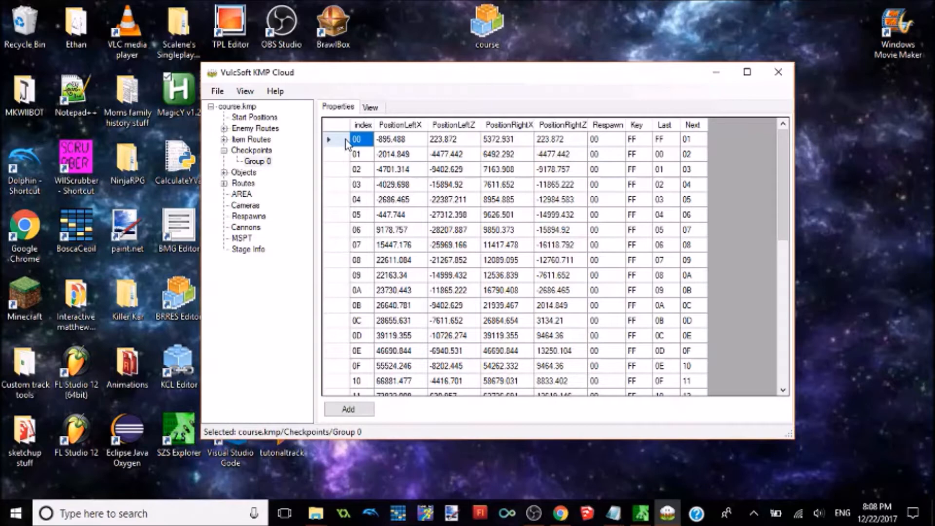
left_click(638, 141)
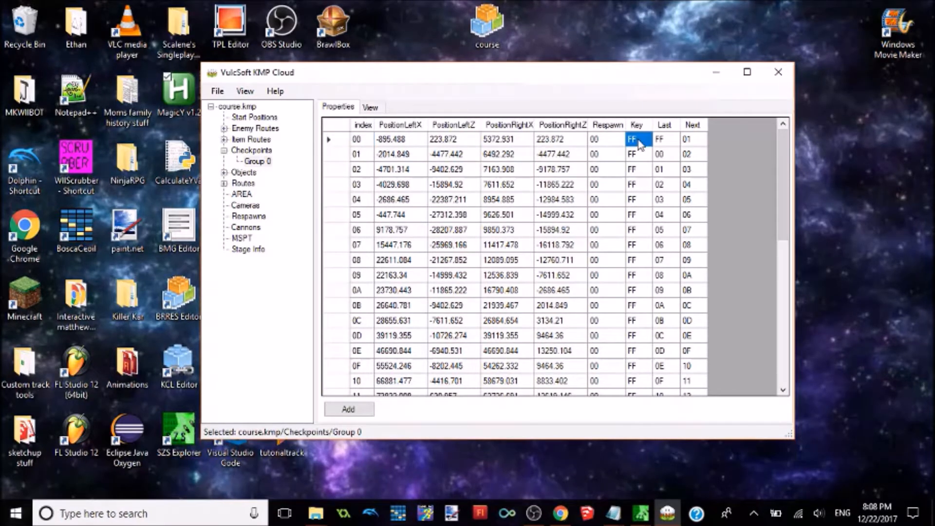
left_click(639, 141)
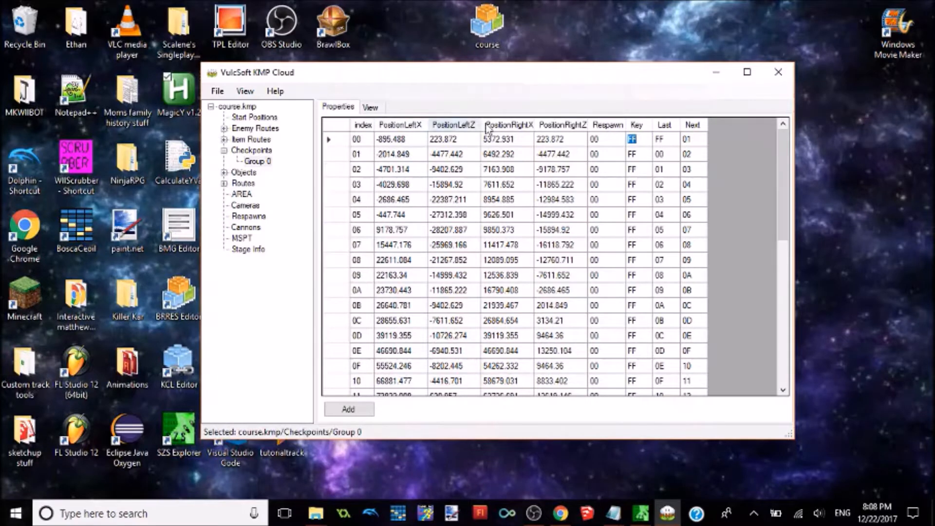
type("0")
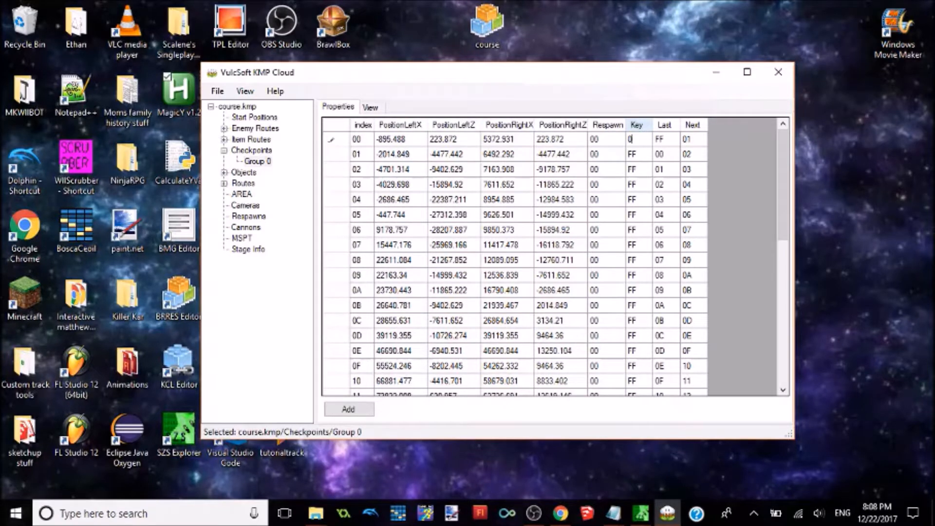
key("Return")
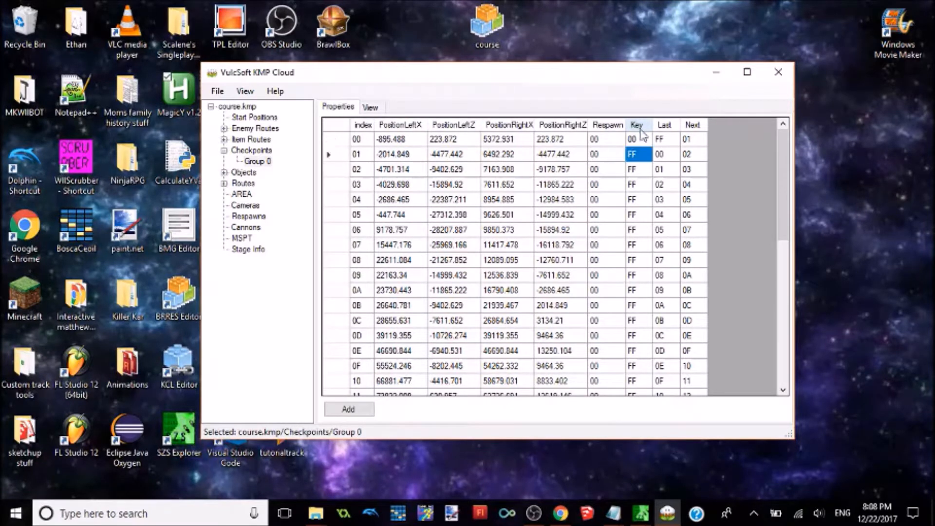
left_click(635, 322)
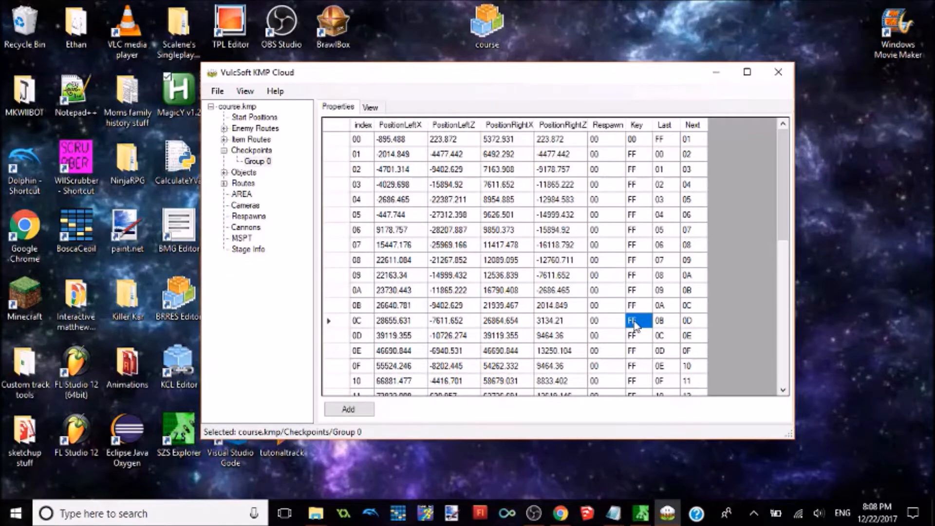
type("01")
key("Return")
Step: Set the Key values of checkpoints 14, 1C and 24 to 2, 3 and 4
scroll(751, 276, "down", 4)
left_click(641, 245)
type("2")
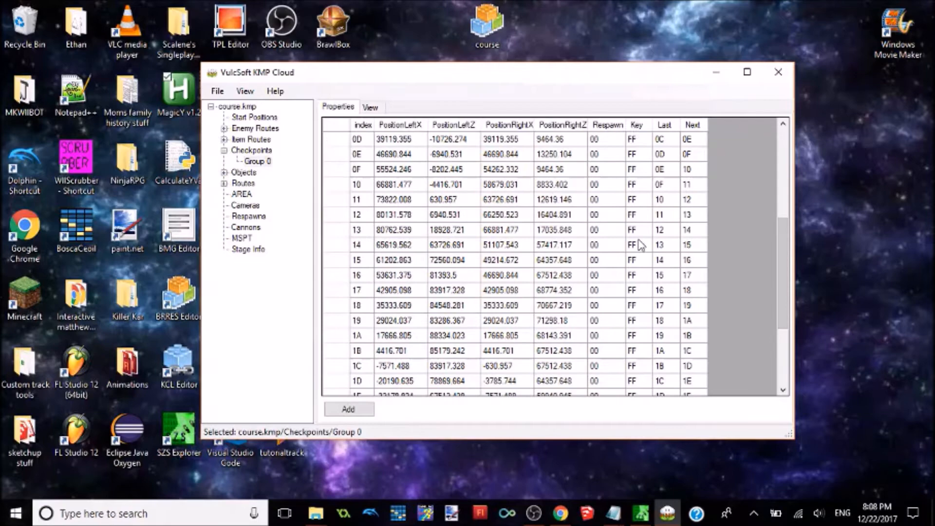
left_click(633, 369)
type("3")
left_click_drag(781, 313, 784, 375)
left_click(639, 335)
type("4")
key("Return")
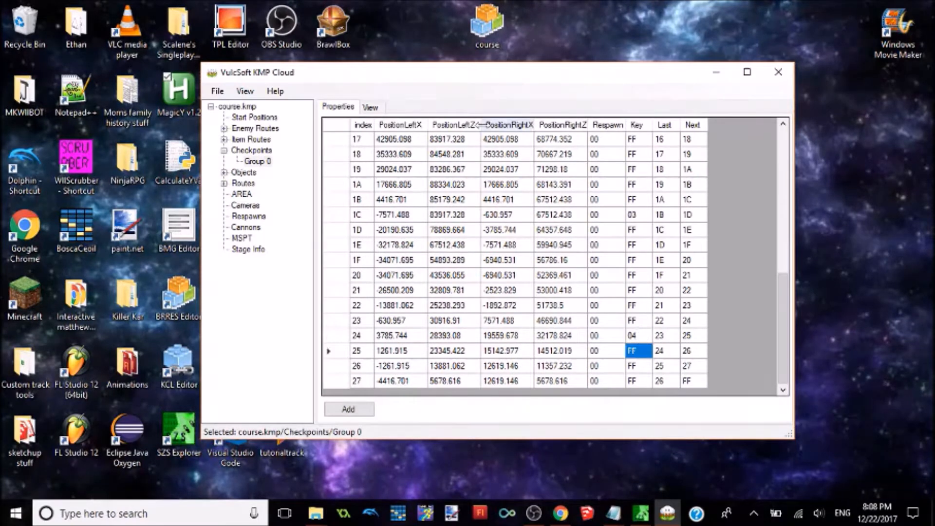
Step: Move the first key checkpoint onto the gray start line and extend both of its ends well beyond the road
left_click(373, 110)
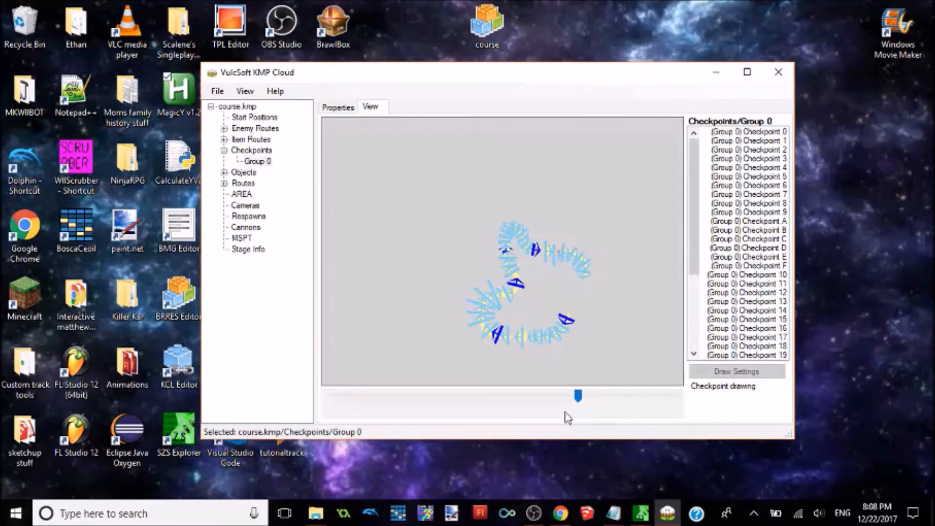
left_click_drag(579, 397, 535, 401)
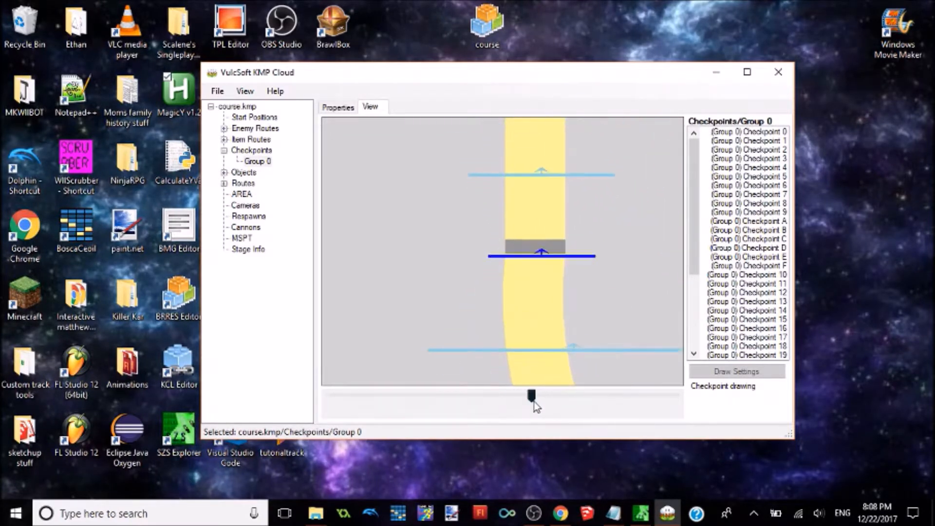
left_click_drag(489, 258, 489, 245)
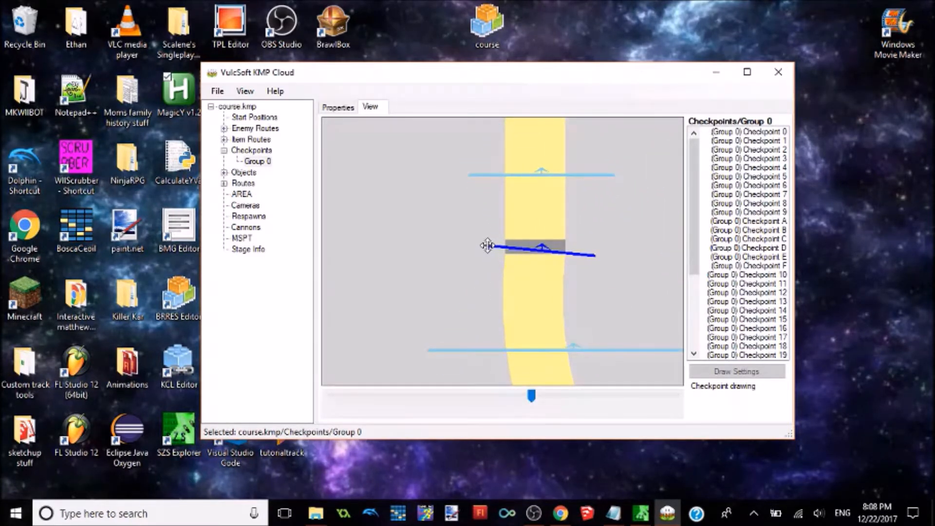
left_click_drag(595, 256, 629, 246)
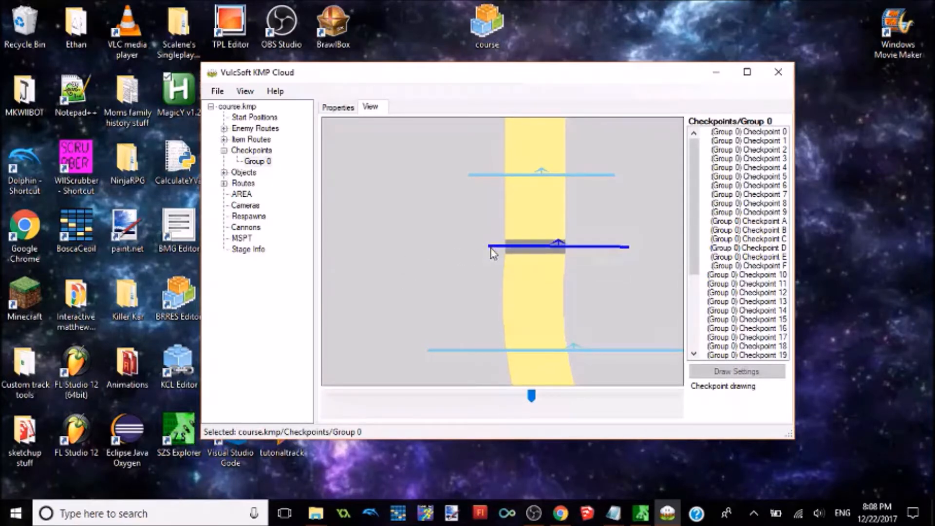
left_click_drag(490, 247, 420, 251)
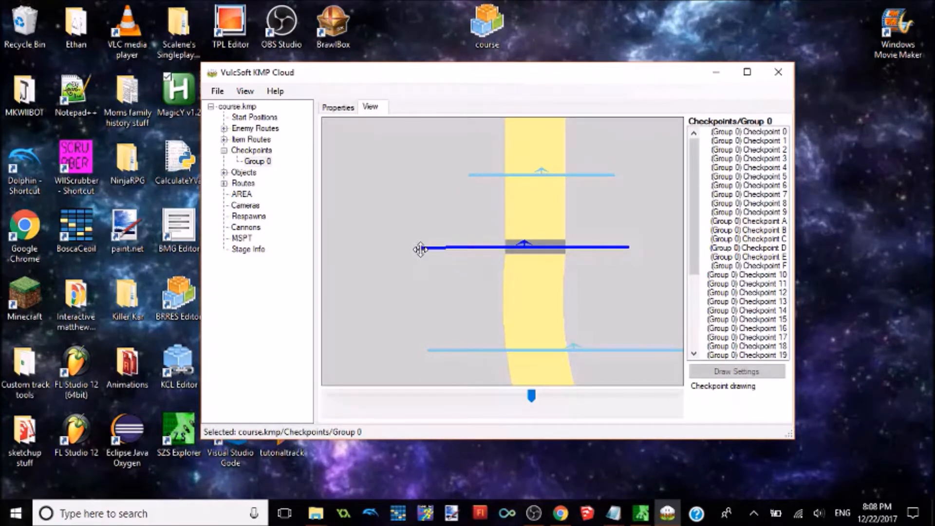
Step: Save the edited course KMP file and close KMP Cloud
left_click(216, 92)
left_click(239, 137)
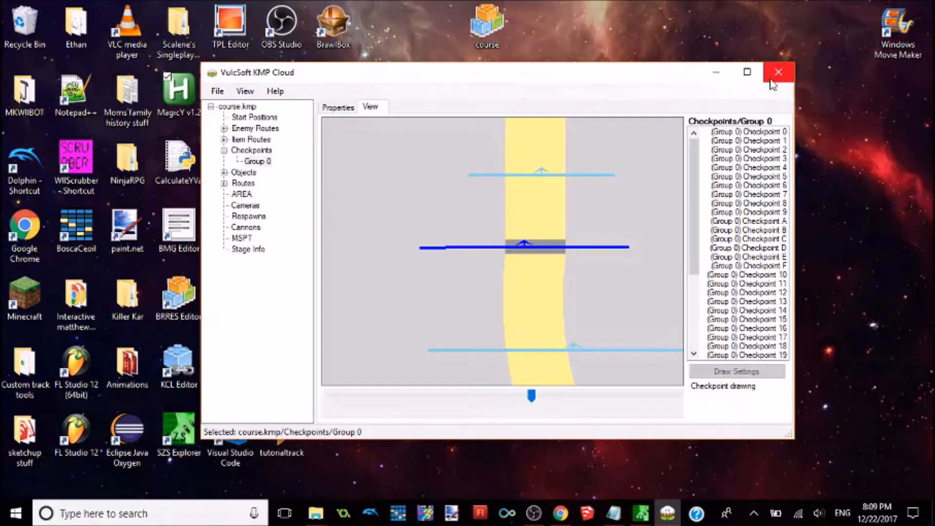
left_click(229, 92)
left_click(228, 136)
left_click(788, 79)
left_click_drag(435, 228, 343, 257)
left_click_drag(437, 220, 436, 223)
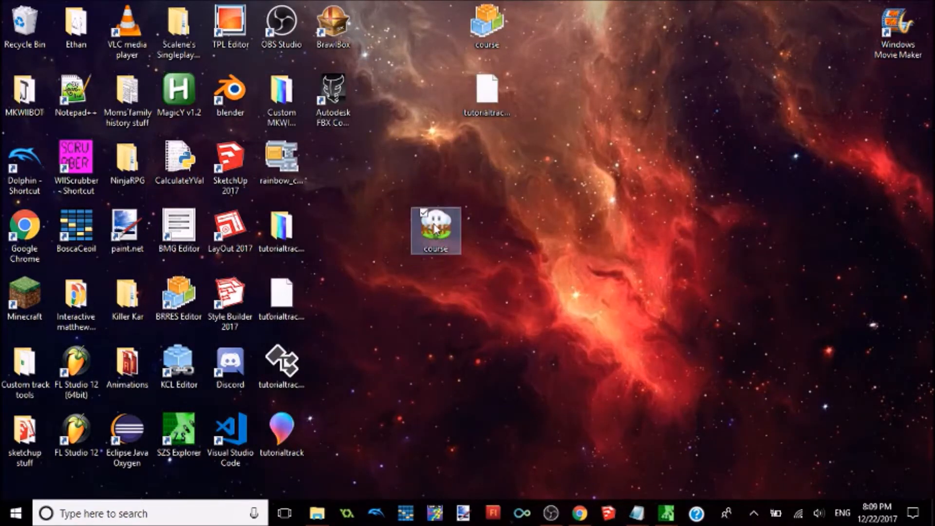
Step: Open the rainbow_course archive in SZS Explorer and replace its course.kmp with the edited course file from the Desktop
double_click(279, 148)
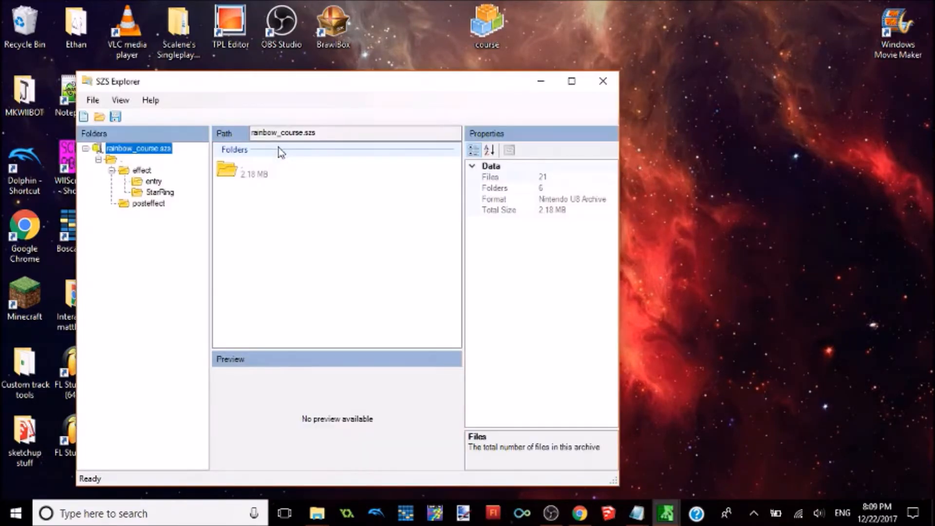
double_click(227, 169)
left_click(263, 263)
right_click(263, 266)
left_click(298, 333)
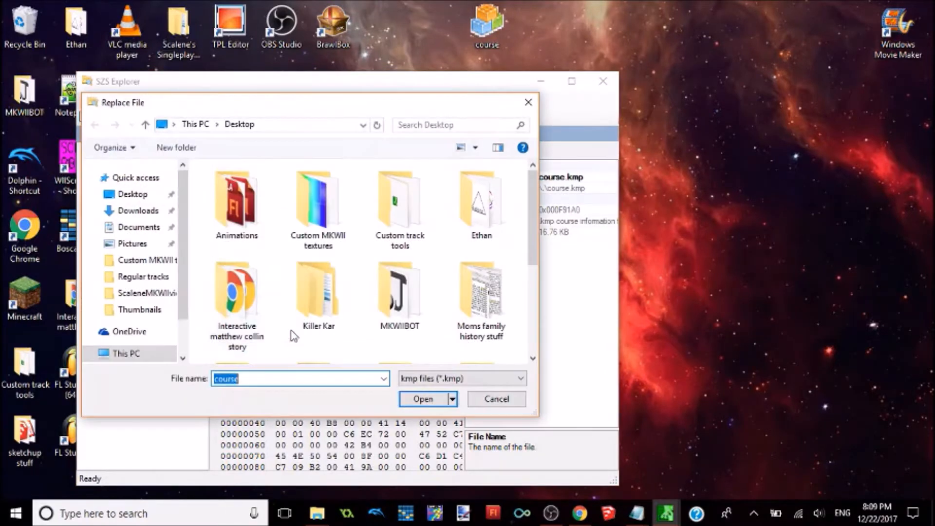
left_click_drag(533, 243, 532, 328)
left_click(244, 302)
double_click(243, 300)
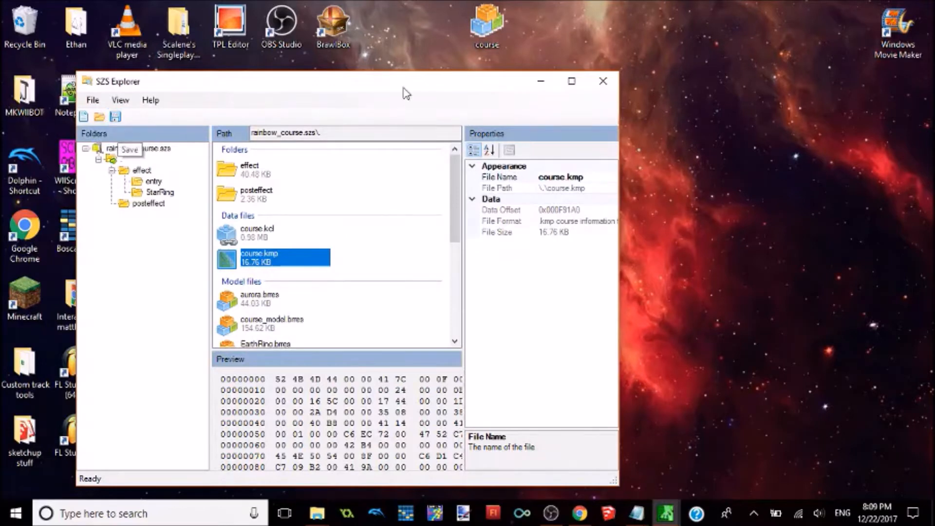
Step: Close SZS Explorer, switch to SketchUp and open the tutorialtrack model from Documents
left_click(603, 82)
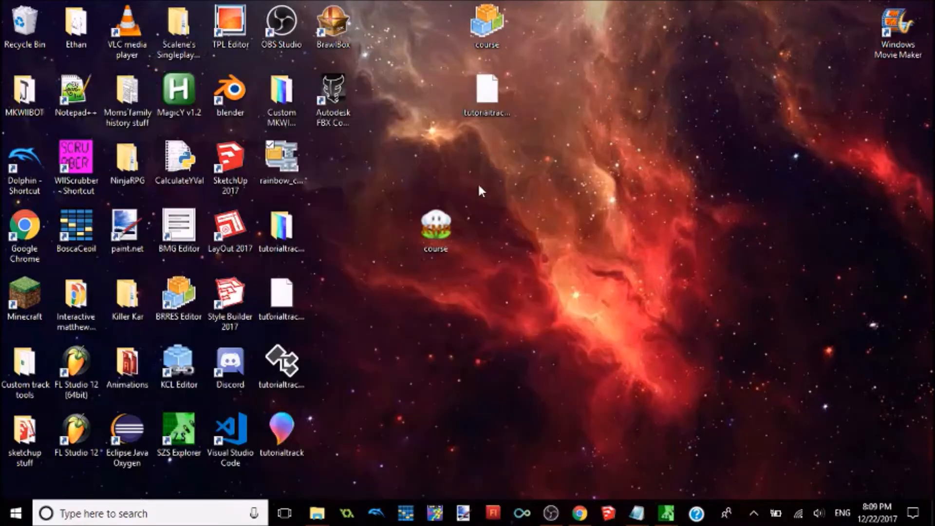
left_click_drag(461, 231, 409, 174)
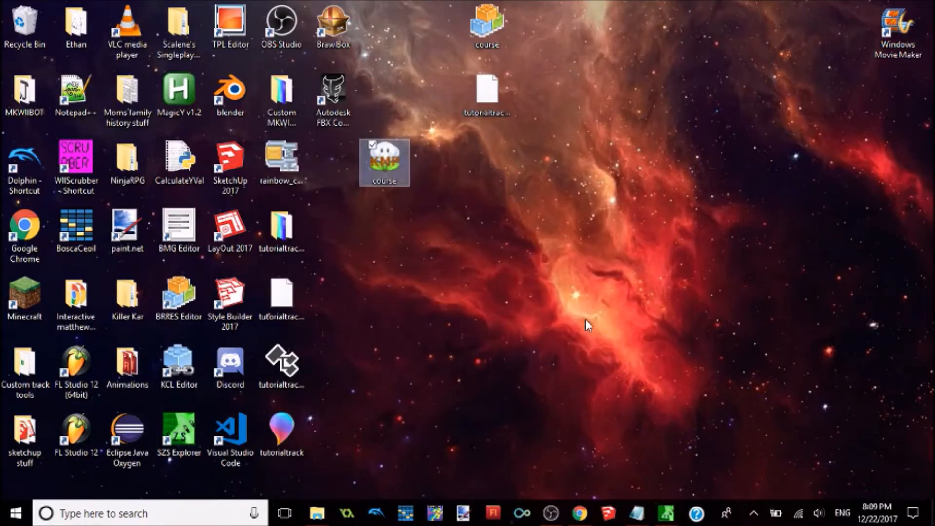
left_click(609, 516)
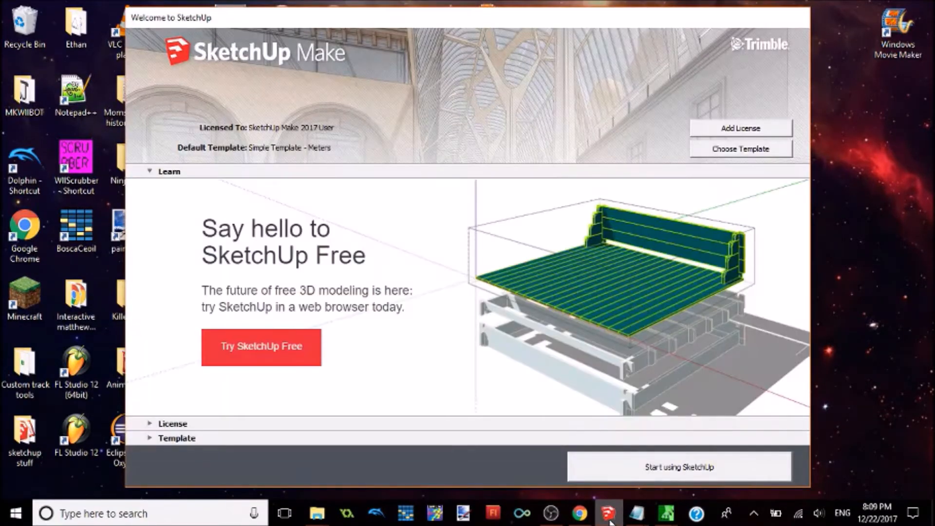
left_click(606, 468)
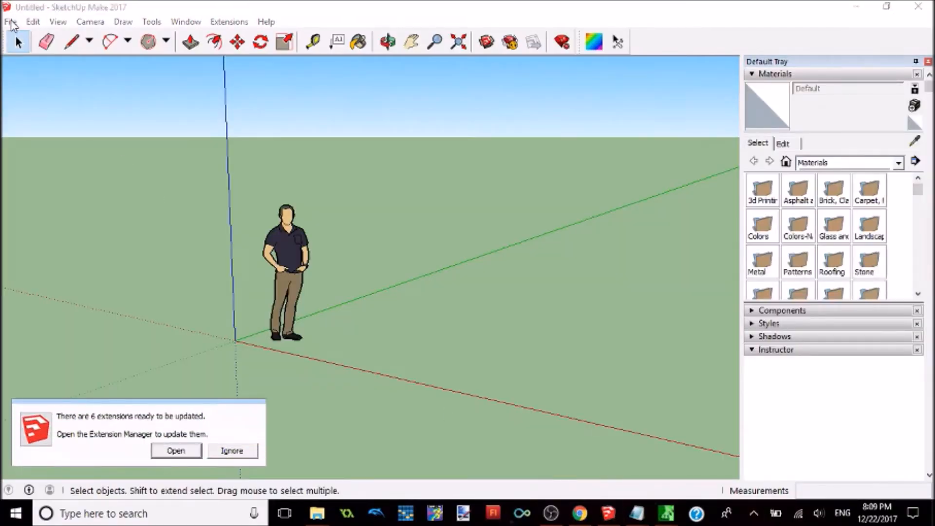
left_click(10, 22)
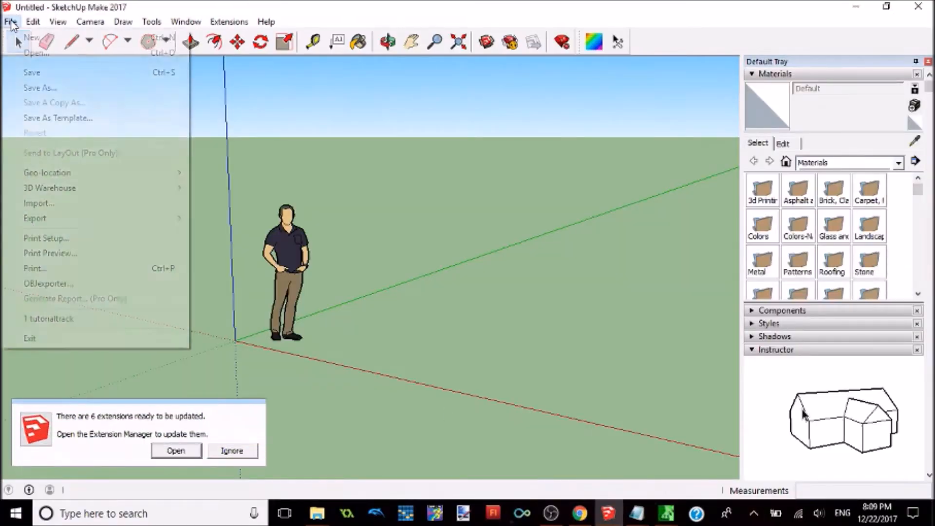
left_click(30, 53)
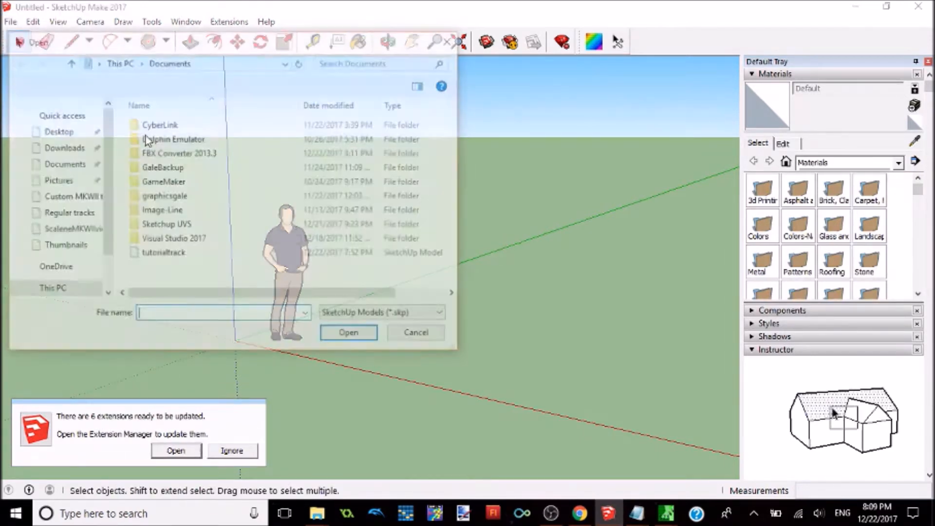
double_click(223, 254)
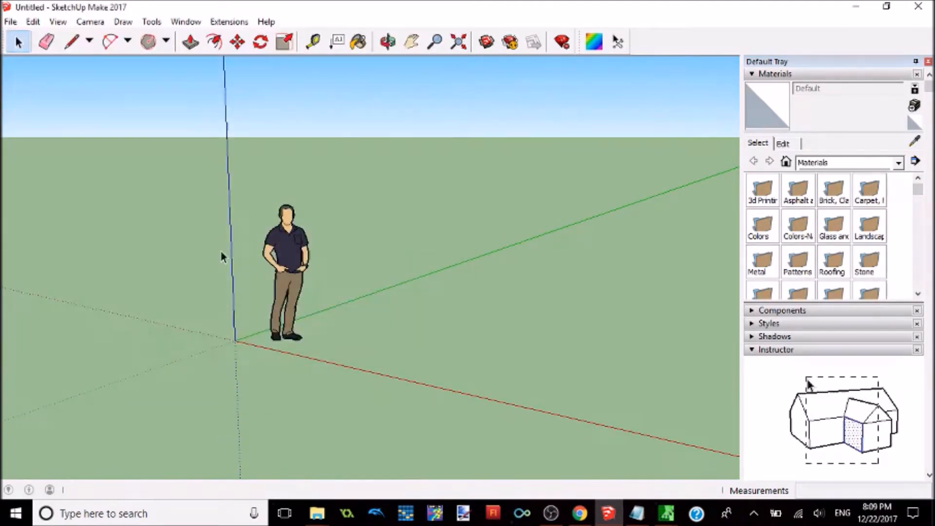
Step: Examine the whole track layout from a distance and the road around the start line up close
scroll(357, 271, "down", 2)
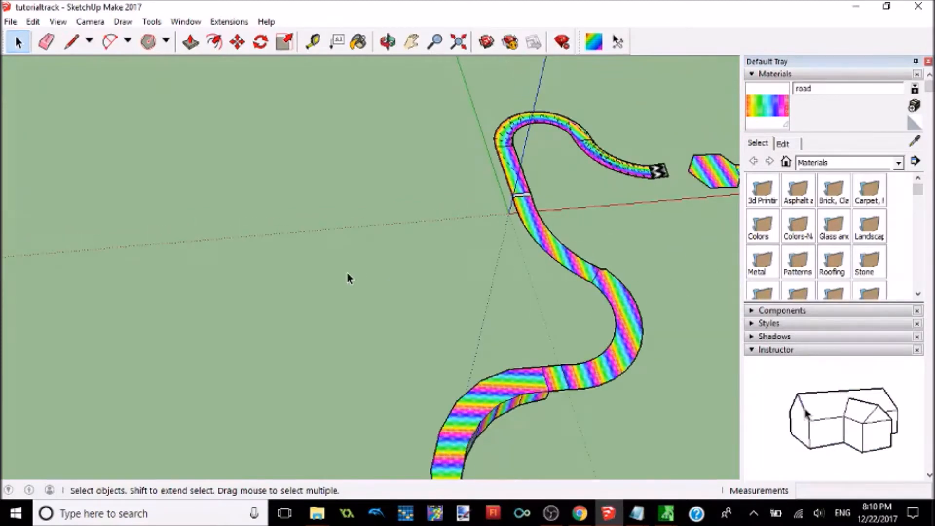
scroll(432, 345, "down", 4)
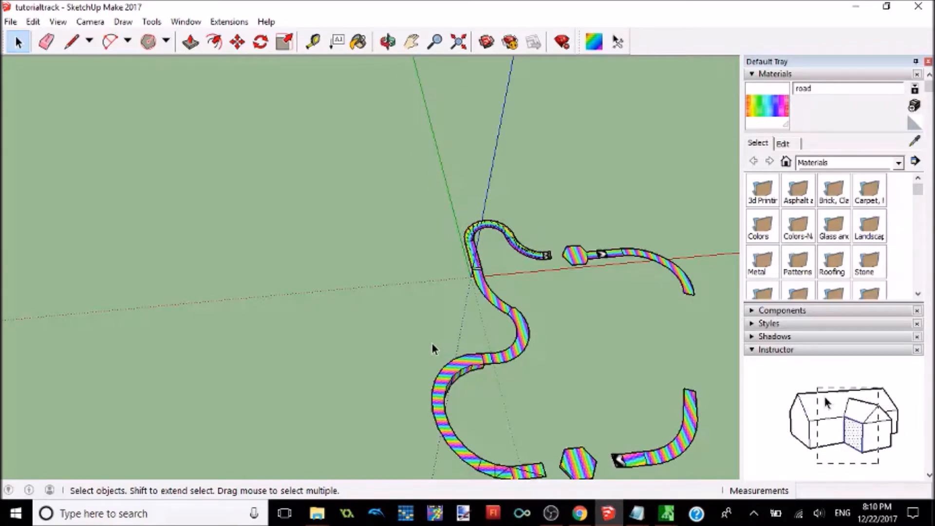
scroll(432, 347, "down", 2)
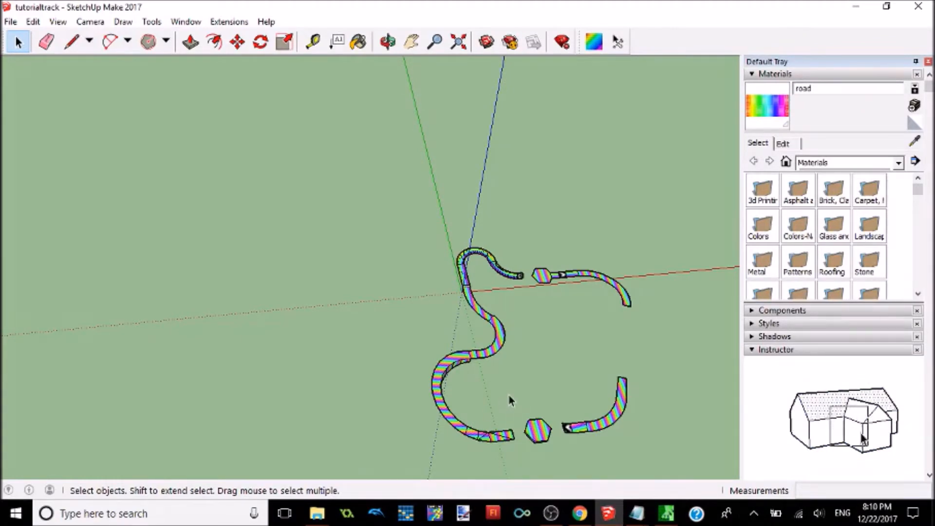
scroll(510, 400, "down", 1)
scroll(511, 368, "up", 2)
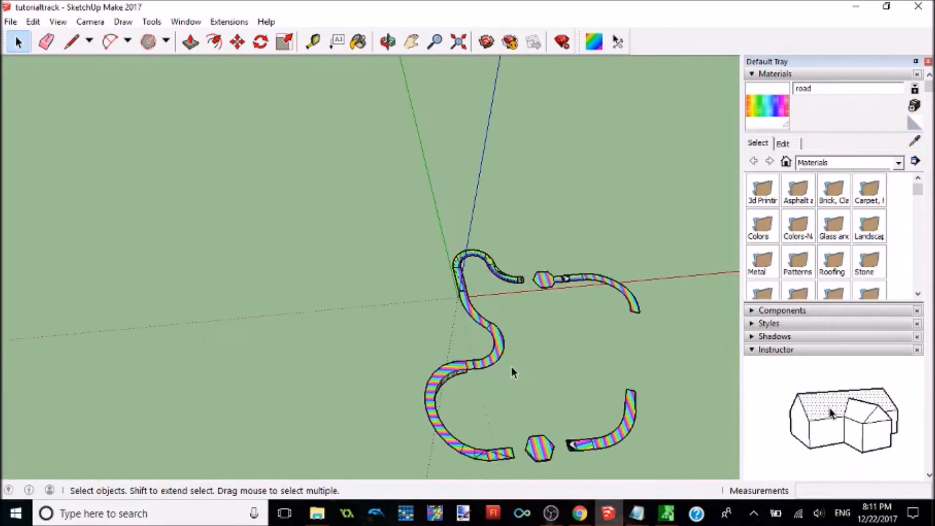
scroll(604, 323, "down", 1)
mouse_move(605, 322)
middle_mouse_down()
mouse_move(576, 200)
mouse_move(592, 323)
middle_mouse_up()
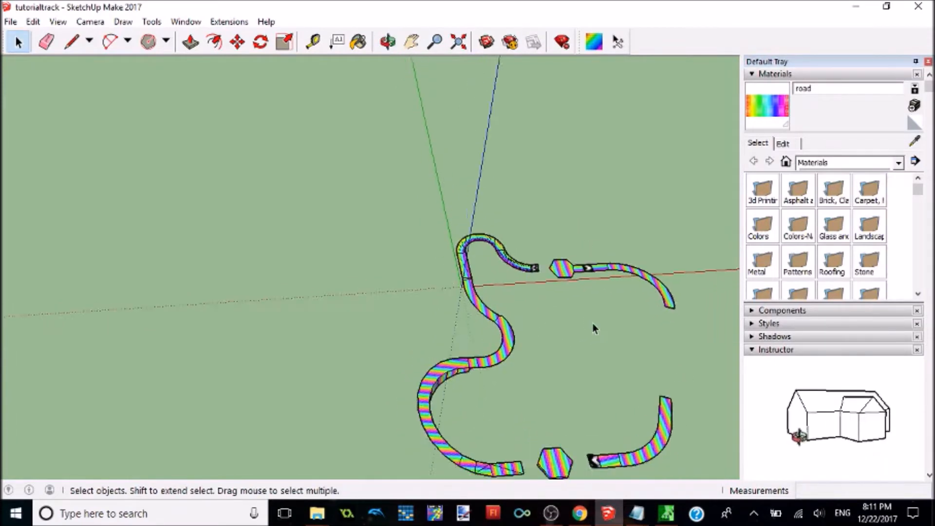
scroll(358, 253, "up", 6)
scroll(406, 246, "down", 1)
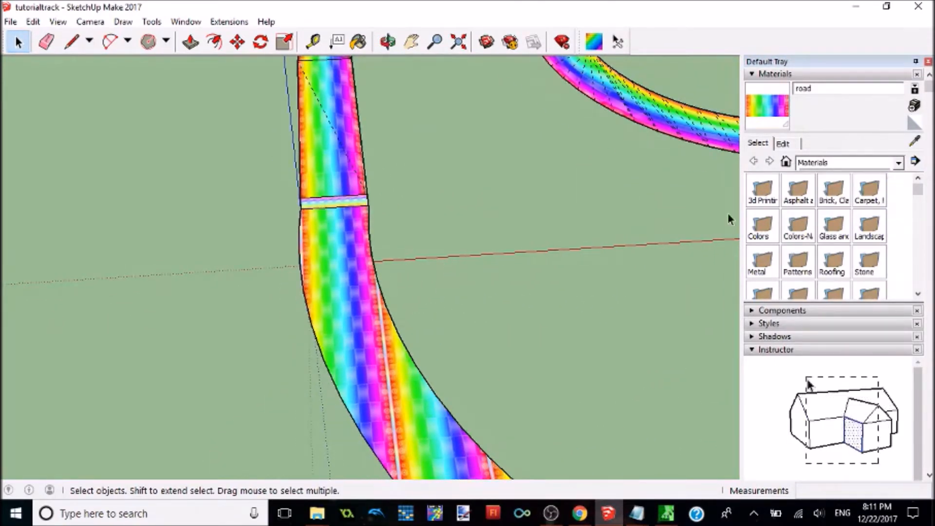
Step: Show only the materials used in the model
left_click(783, 144)
left_click(768, 144)
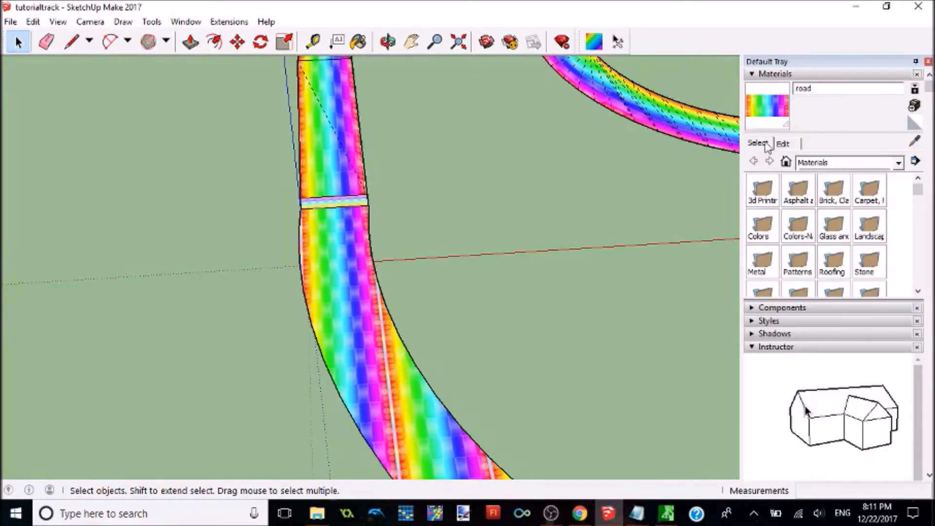
left_click(899, 164)
scroll(892, 247, "down", 3)
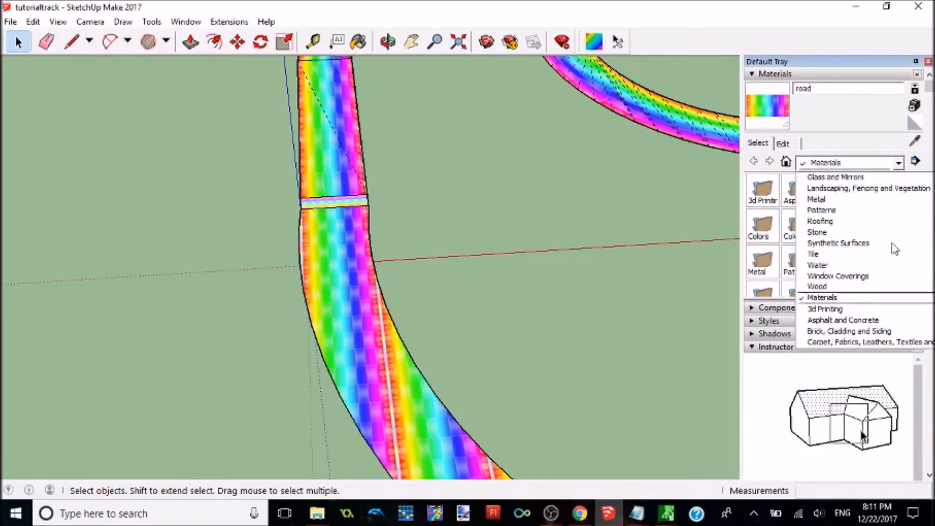
scroll(895, 249, "up", 3)
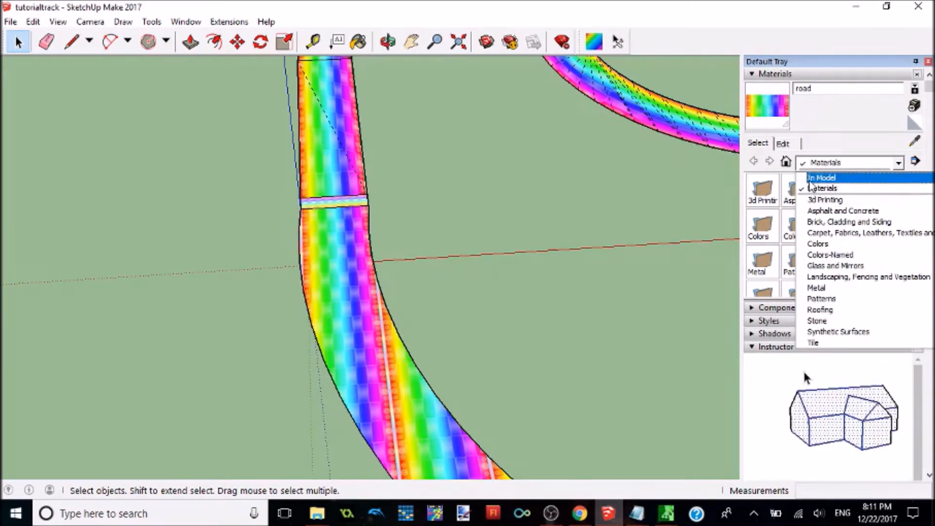
left_click(876, 177)
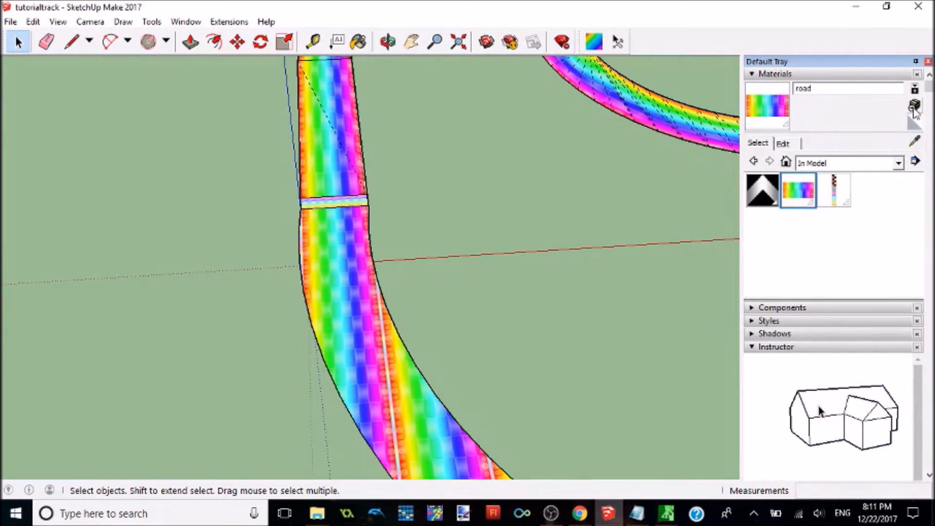
Step: Browse the Colors material library, dismiss the Internet Explorer setup prompt, and choose the bright red Color A05
left_click(899, 163)
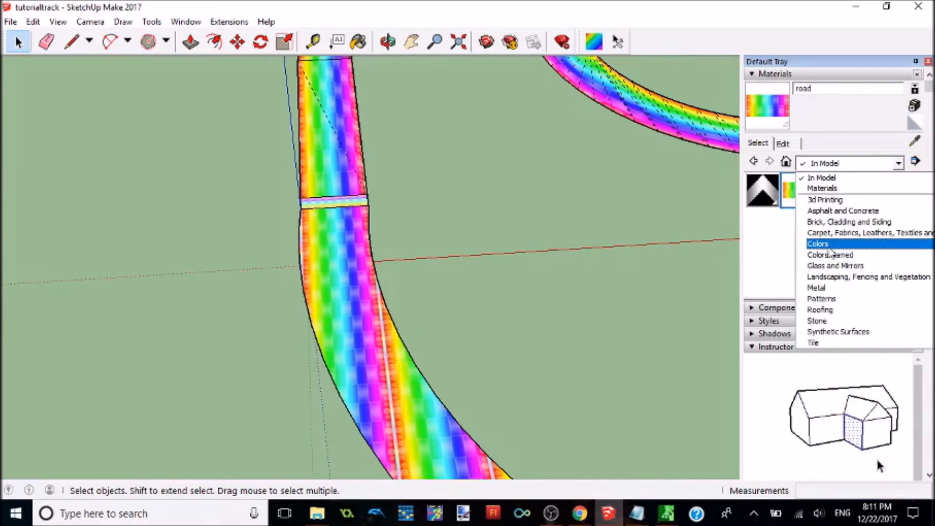
left_click(823, 244)
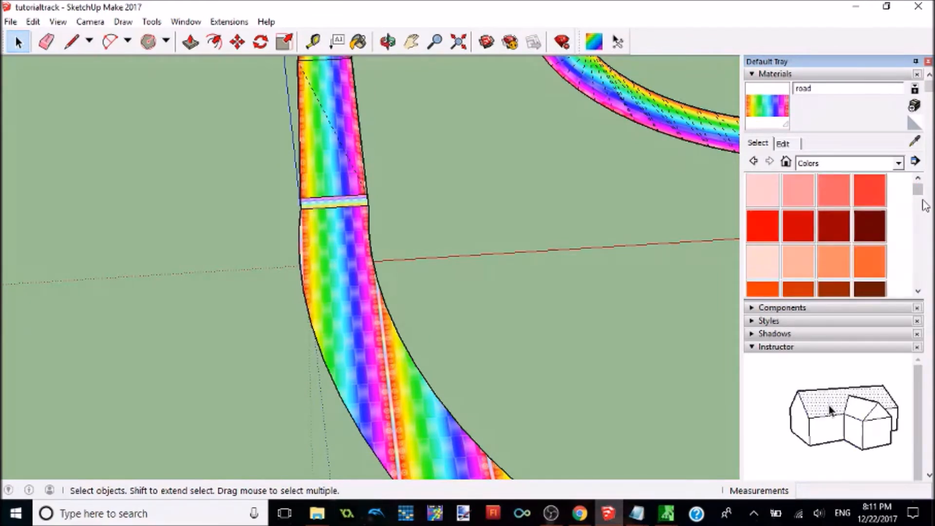
mouse_move(918, 191)
left_mouse_down()
mouse_move(925, 223)
mouse_move(924, 206)
left_mouse_up()
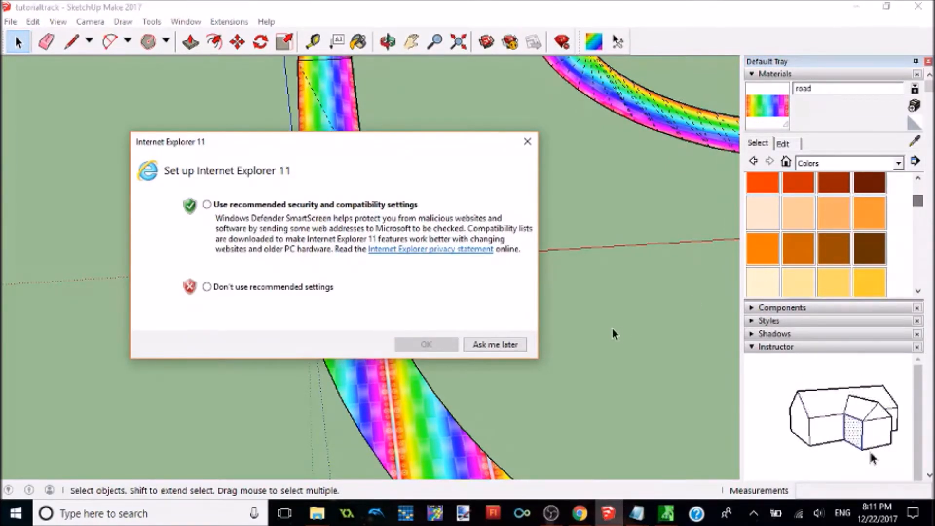
left_click(518, 345)
mouse_move(918, 201)
left_mouse_down()
mouse_move(920, 210)
mouse_move(921, 184)
left_mouse_up()
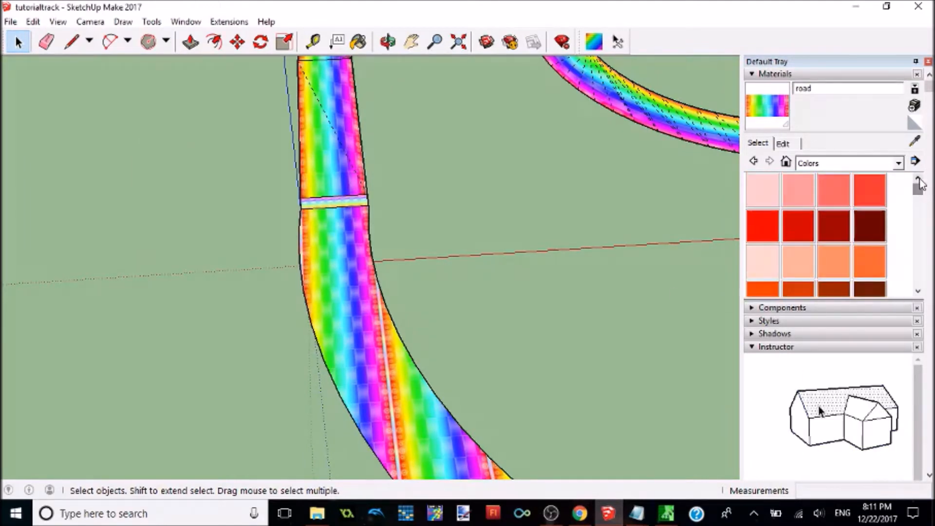
left_click(764, 230)
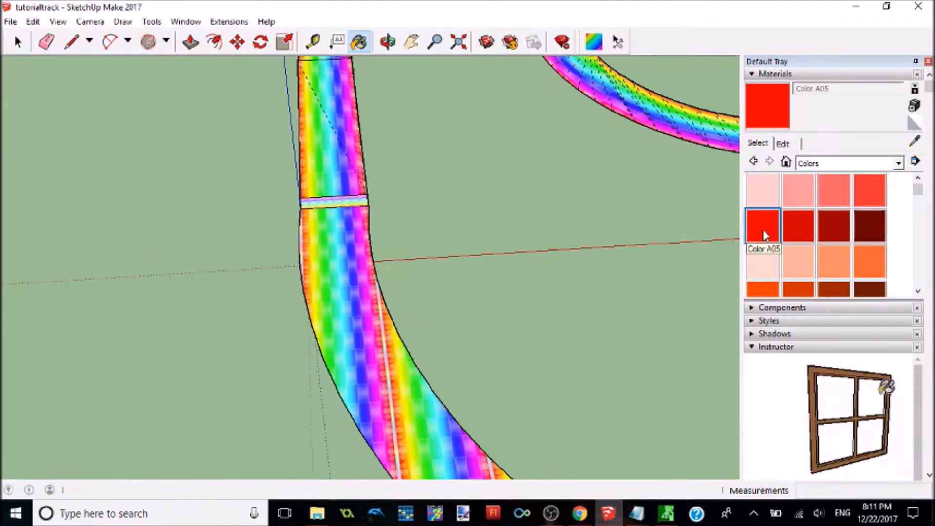
Step: Start a new material based on the red color and try to create it under the name road
left_click(914, 105)
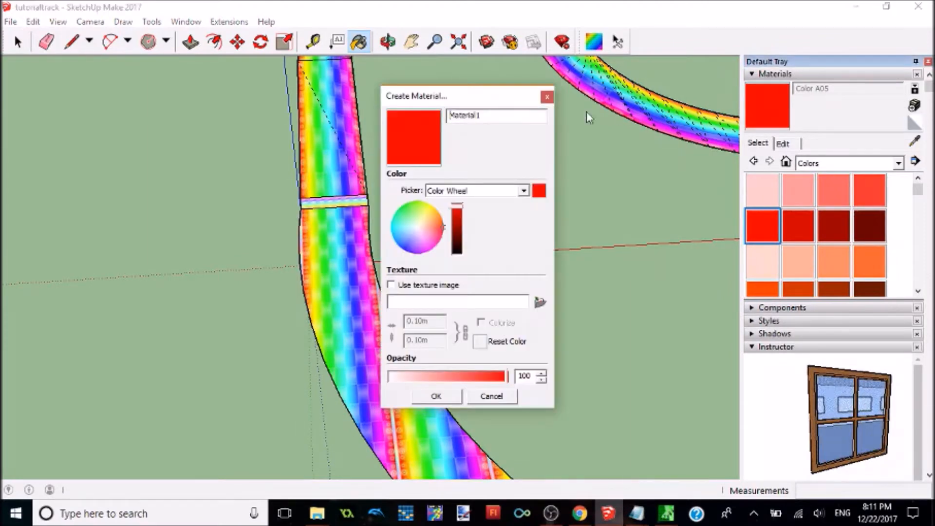
double_click(518, 116)
type("road")
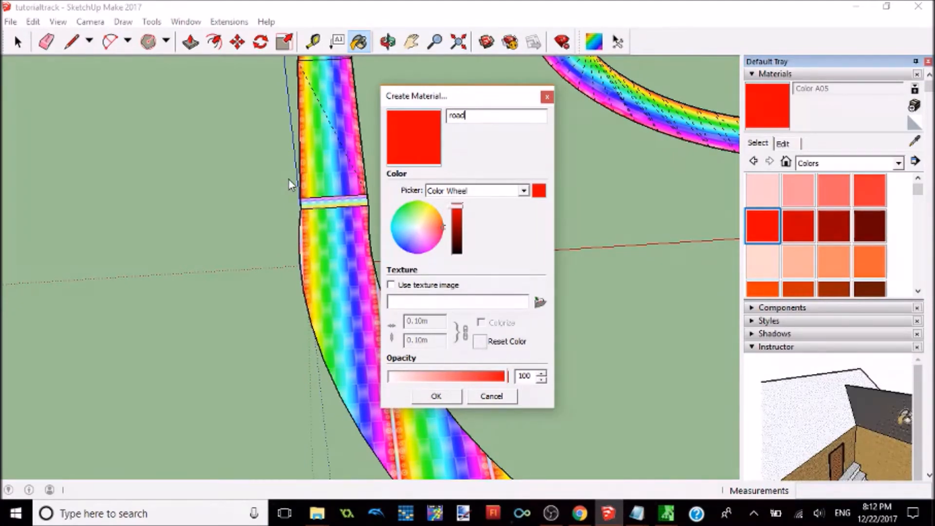
type("_w")
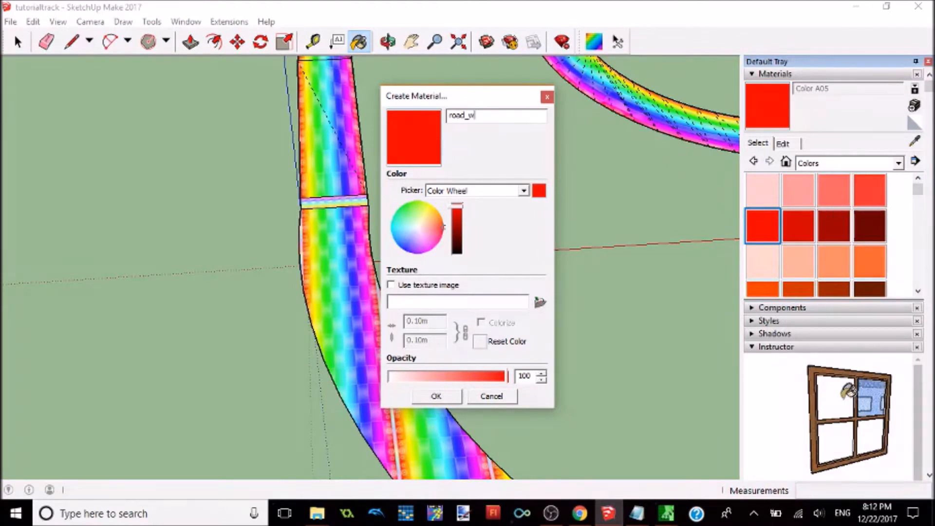
type("ood")
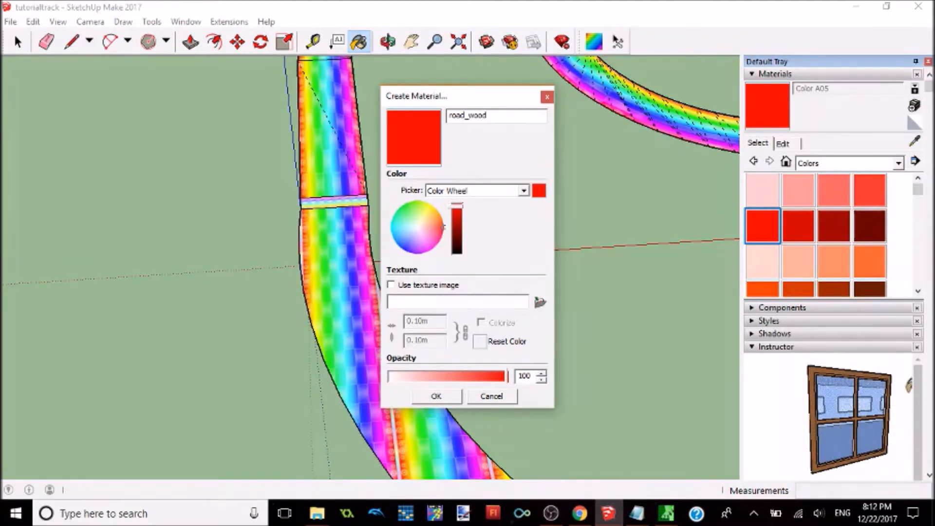
key("BackSpace")
key("BackSpace")
key("BackSpace")
key("BackSpace")
key("BackSpace")
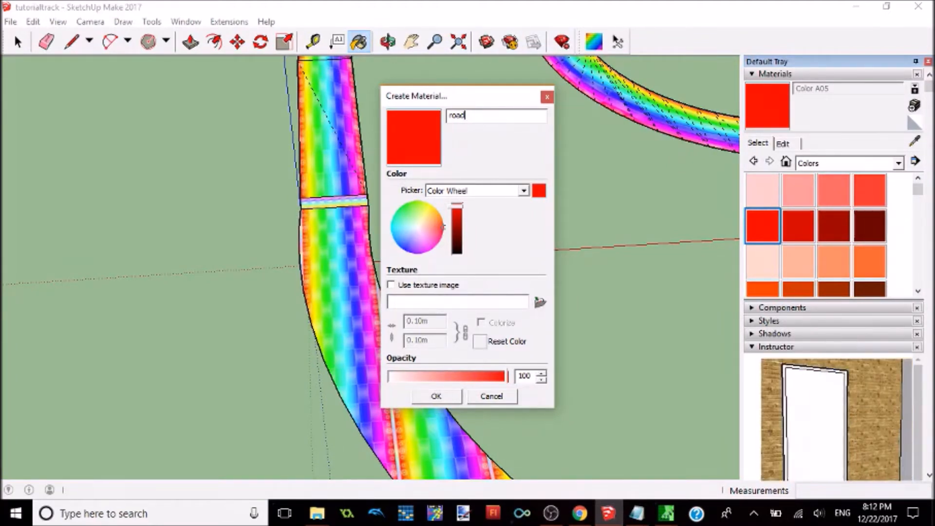
left_click(428, 397)
left_click(540, 283)
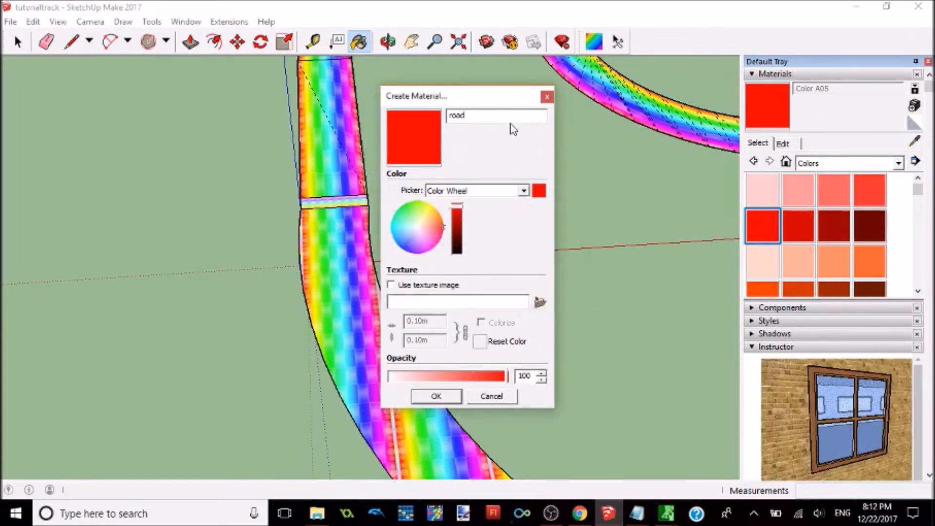
Step: Name the new red material roadKCL and create it
left_click(510, 120)
type("KC1")
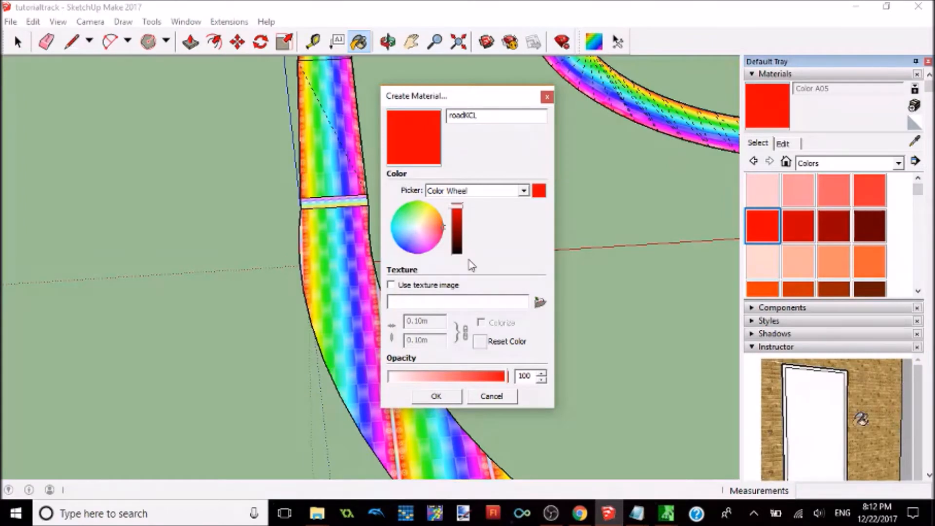
left_click(436, 396)
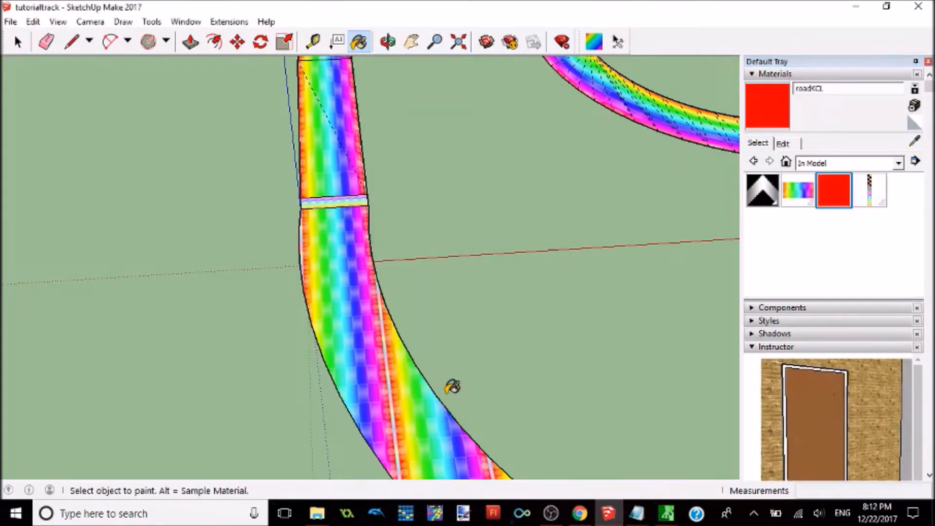
Step: Paint the start line, the road section beside it and all faces sharing the rainbow road material with roadKCL
left_click(340, 240)
left_click(341, 202)
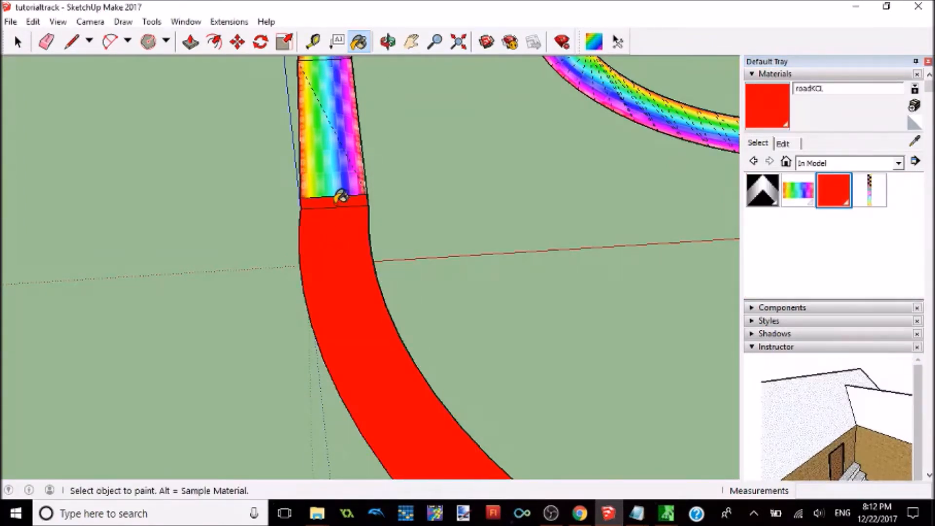
right_click(337, 166)
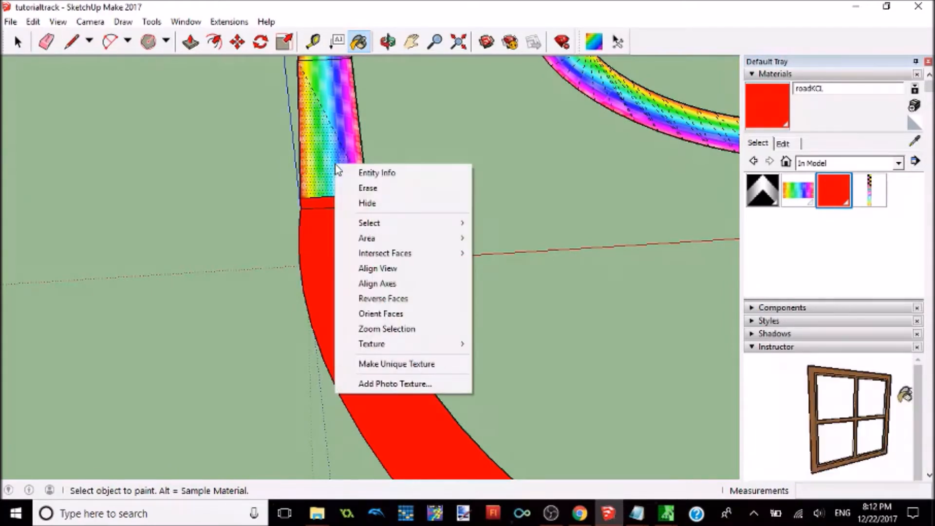
mouse_move(375, 223)
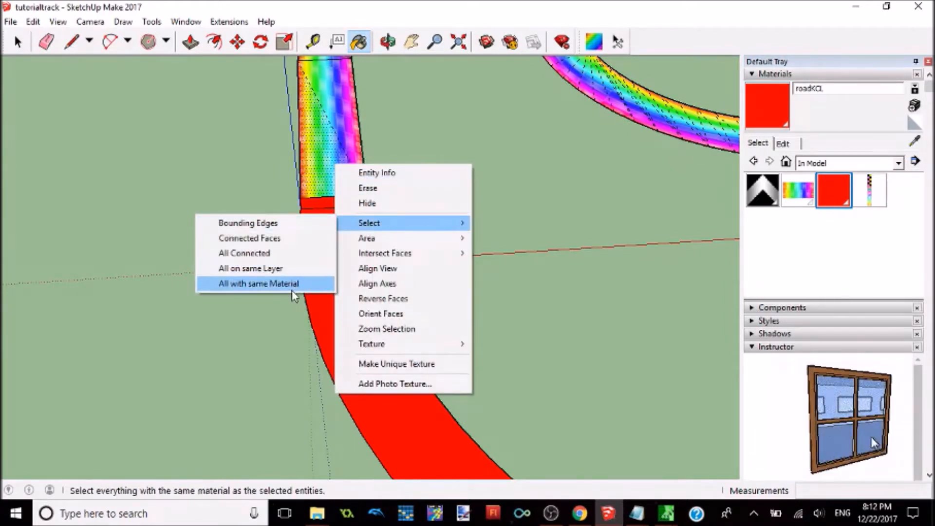
left_click(291, 288)
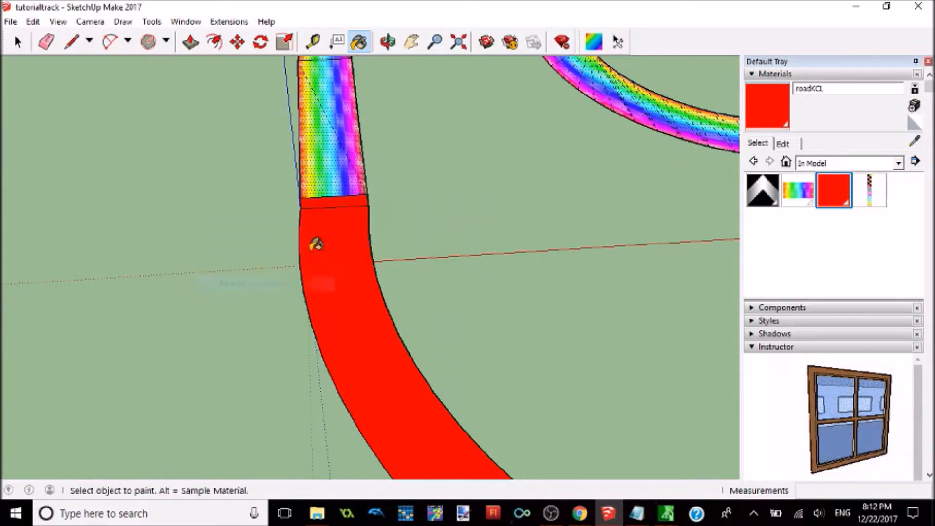
left_click(347, 159)
scroll(347, 159, "down", 6)
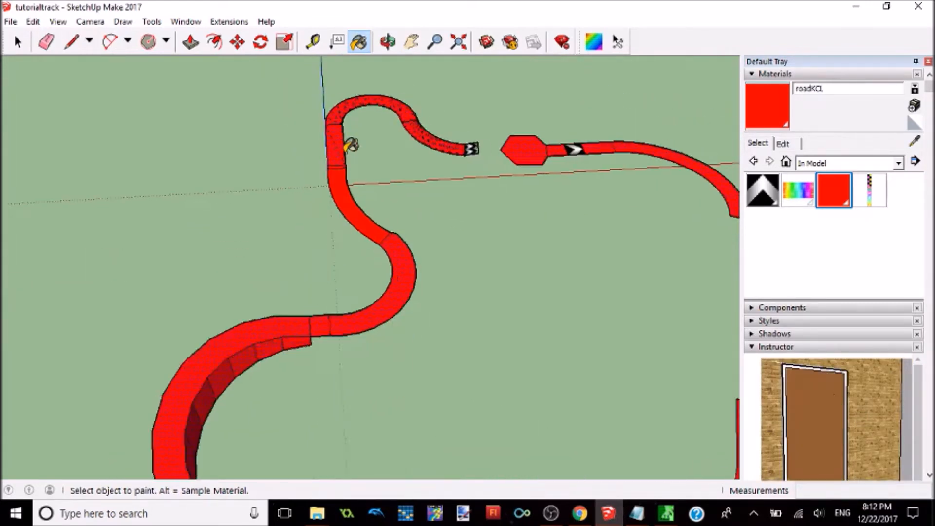
Step: Examine the repainted red track from several sides for road faces without the collision material
mouse_move(452, 175)
middle_mouse_down()
mouse_move(443, 184)
mouse_move(313, 146)
mouse_move(209, 138)
middle_mouse_up()
scroll(231, 149, "up", 5)
mouse_move(305, 167)
middle_mouse_down()
mouse_move(292, 173)
mouse_move(357, 87)
mouse_move(262, 135)
mouse_move(321, 129)
middle_mouse_up()
scroll(321, 129, "down", 3)
scroll(322, 130, "up", 2)
scroll(420, 121, "down", 3)
left_click(20, 44)
scroll(317, 167, "up", 2)
mouse_move(545, 239)
middle_mouse_down()
mouse_move(559, 244)
mouse_move(531, 227)
middle_mouse_up()
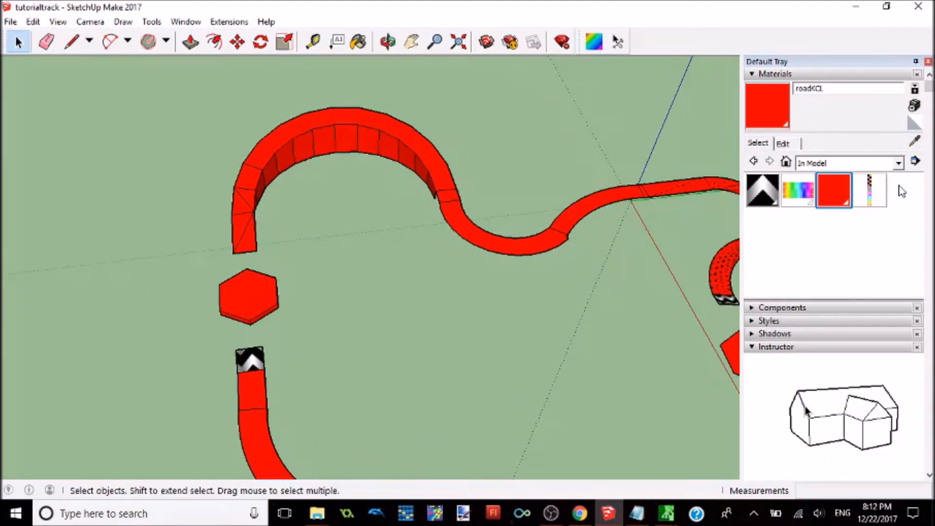
Step: Create a new plain blue material named boostKCL, without a texture image
left_click(914, 106)
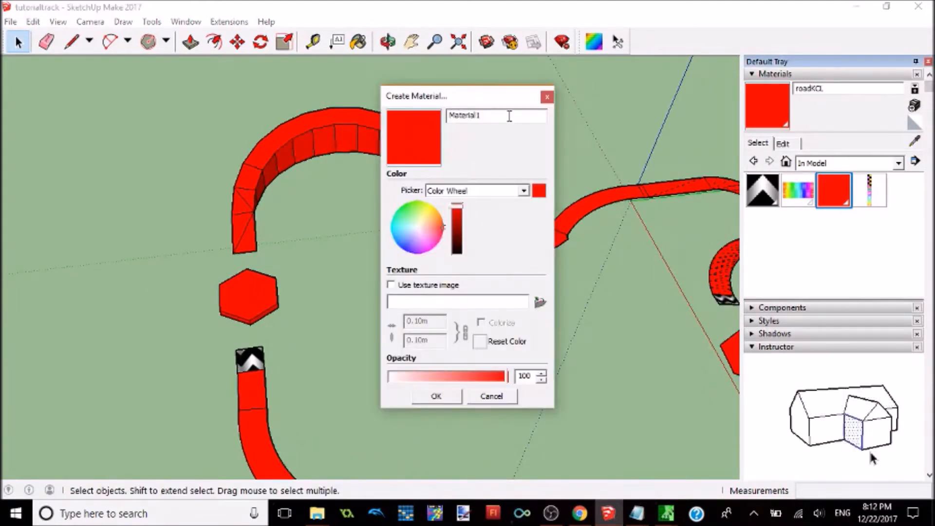
left_click_drag(510, 117, 422, 122)
type("boostKCL")
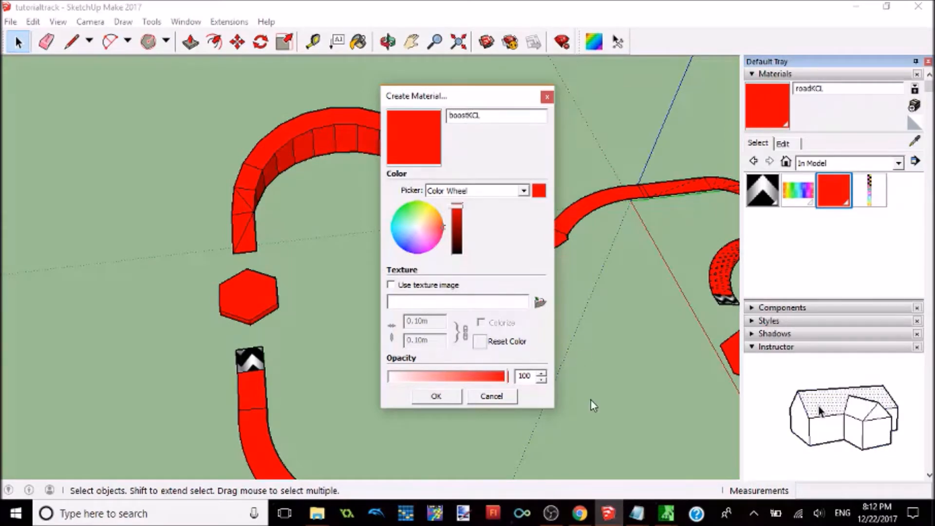
left_click(541, 304)
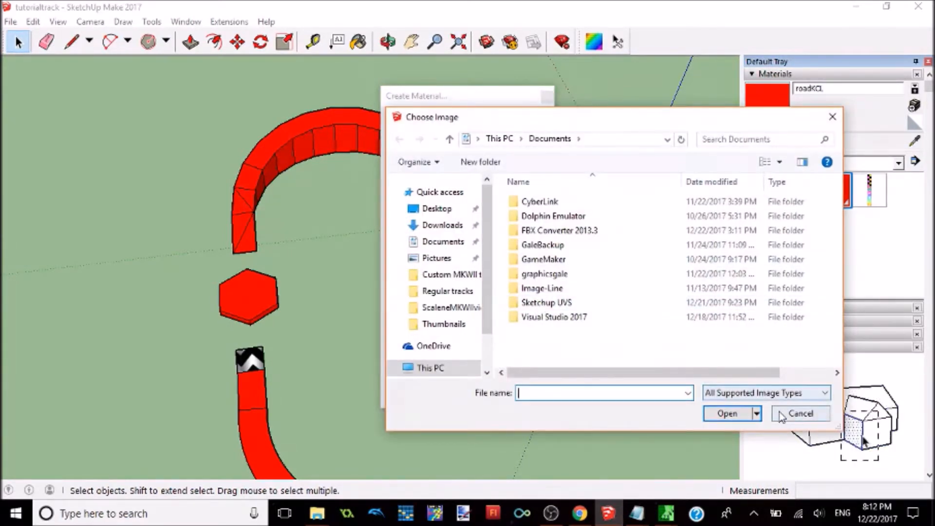
left_click(799, 412)
left_click_drag(417, 227, 404, 247)
left_click(435, 397)
Step: Paint the arrow boost panel on the road beside the hexagonal platform with boostKCL
middle_click_drag(613, 309, 336, 237)
left_click(358, 42)
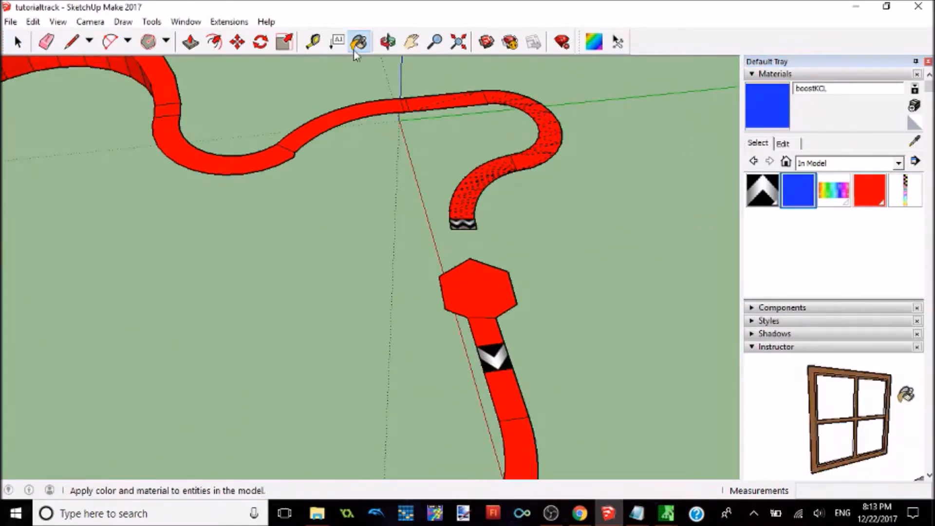
left_click(497, 354)
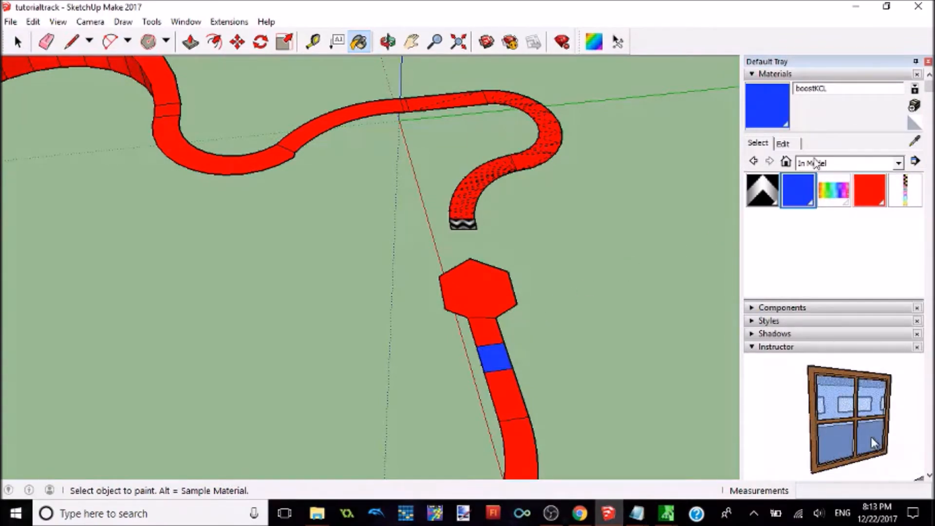
Step: Create a new green material named doubletrickKCL
left_click(913, 106)
double_click(521, 120)
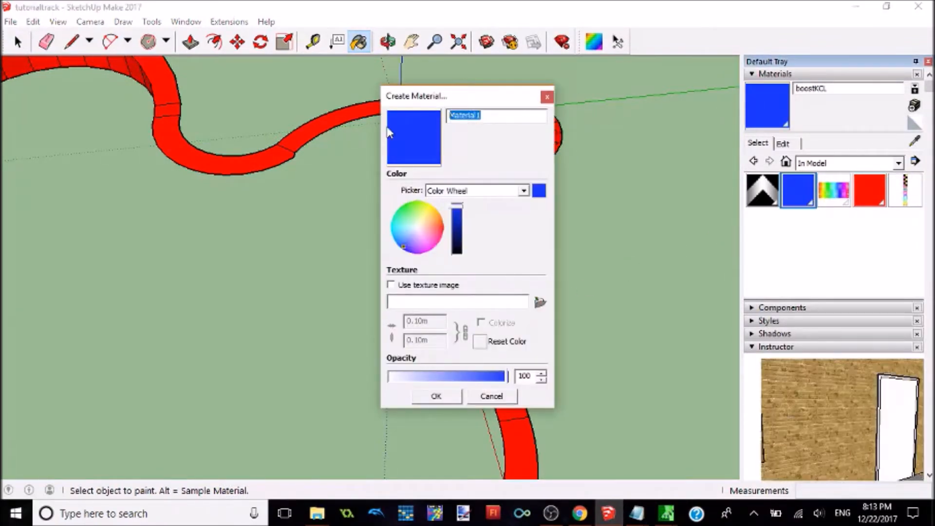
type("doubletrackKCL")
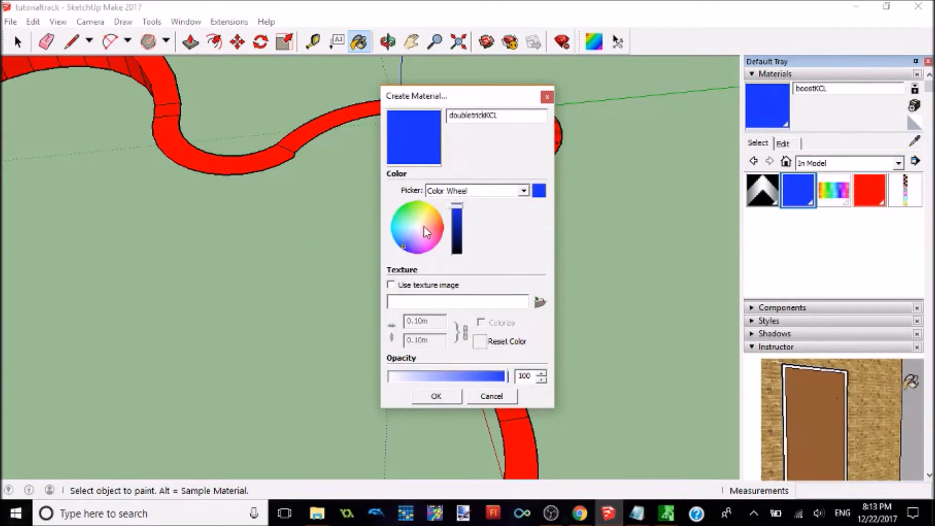
left_click_drag(424, 226, 399, 200)
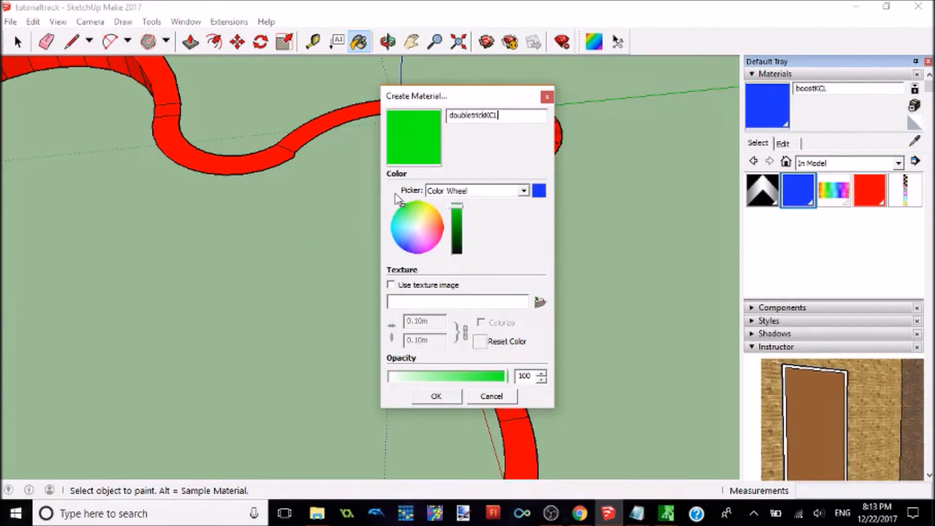
left_click(436, 396)
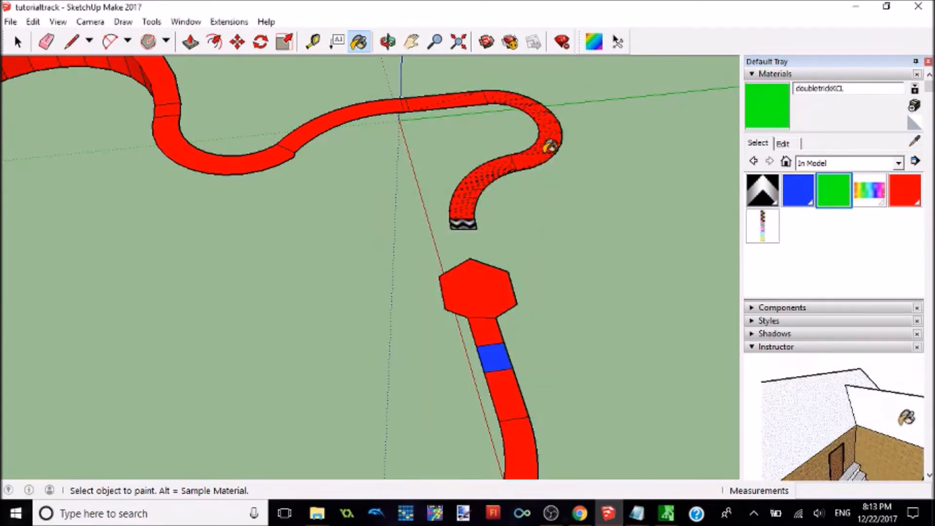
Step: Paint the two arrow-textured ramps at the road ends facing the hexagonal platforms with doubletrickKCL
left_click(462, 223)
mouse_move(378, 247)
middle_mouse_down()
mouse_move(337, 258)
mouse_move(629, 277)
middle_mouse_up()
scroll(336, 258, "up", 3)
scroll(625, 278, "down", 2)
left_click(209, 205)
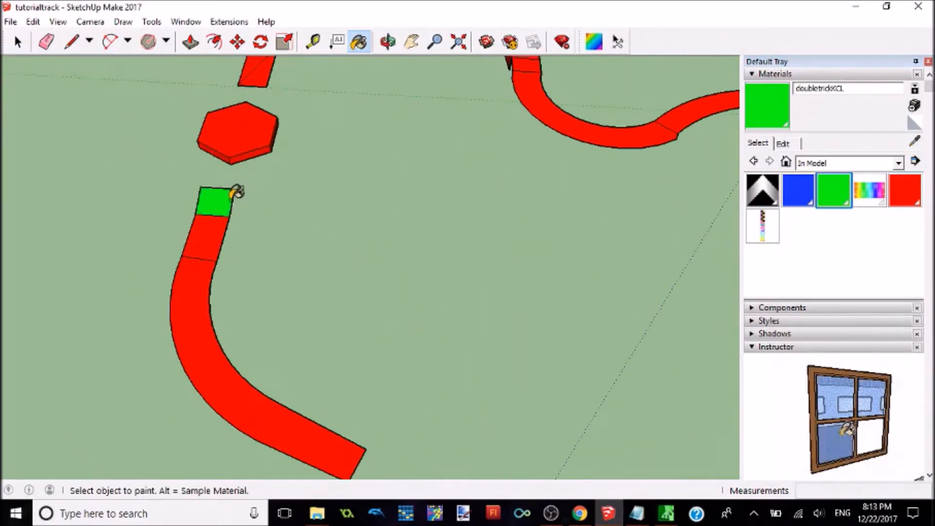
Step: Create a new yellow material named wallKCL for the track's wall faces
middle_click_drag(334, 192, 351, 396, "shift")
scroll(470, 253, "up", 3)
mouse_move(557, 121)
middle_mouse_down()
mouse_move(524, 199)
mouse_move(542, 192)
middle_mouse_up()
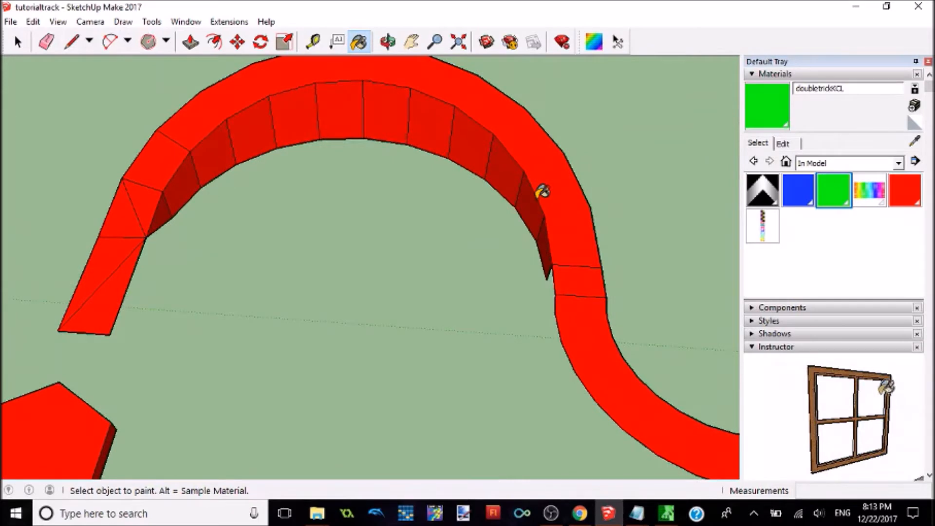
left_click(915, 105)
type("wallKCL")
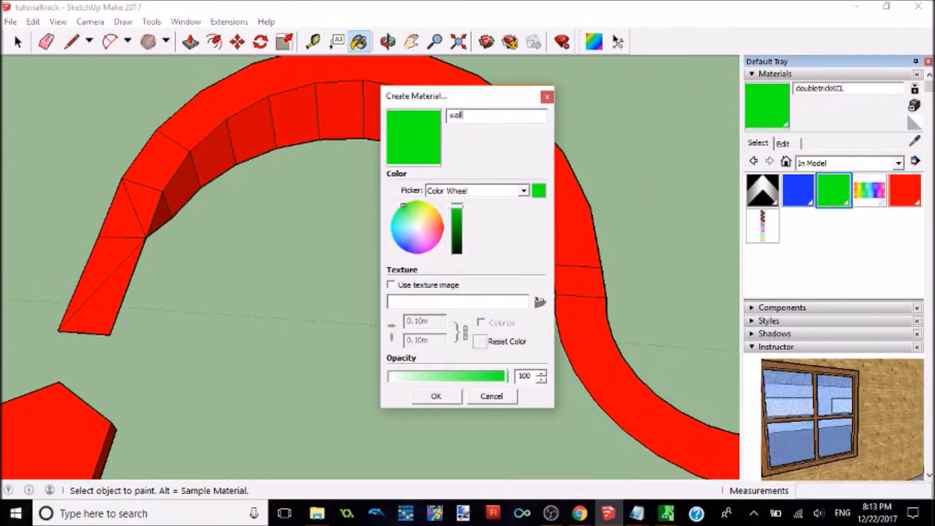
left_click(413, 230)
left_click_drag(426, 212, 433, 210)
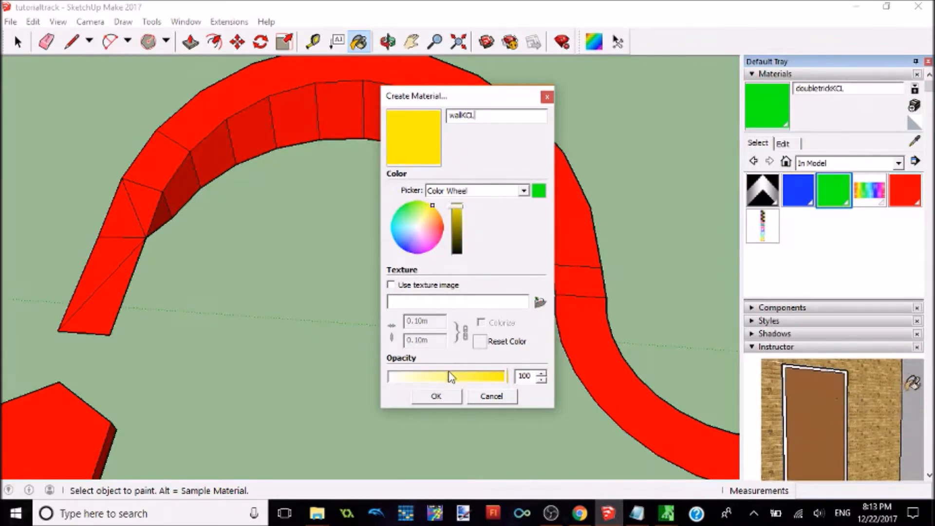
left_click(436, 396)
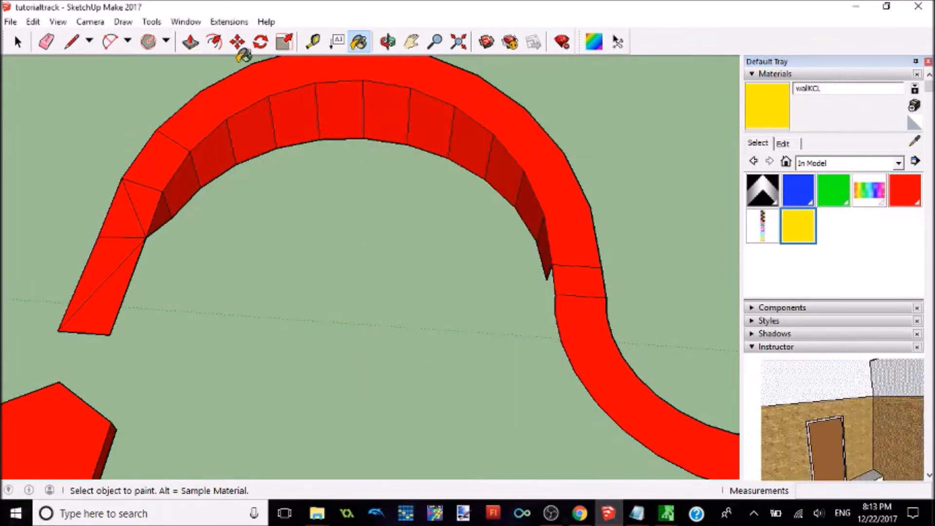
Step: Paint all the wall faces along the inner side of the large curve with wallKCL
left_click(165, 208)
left_click(180, 186)
left_click(233, 140)
left_click(248, 134)
left_click(293, 117)
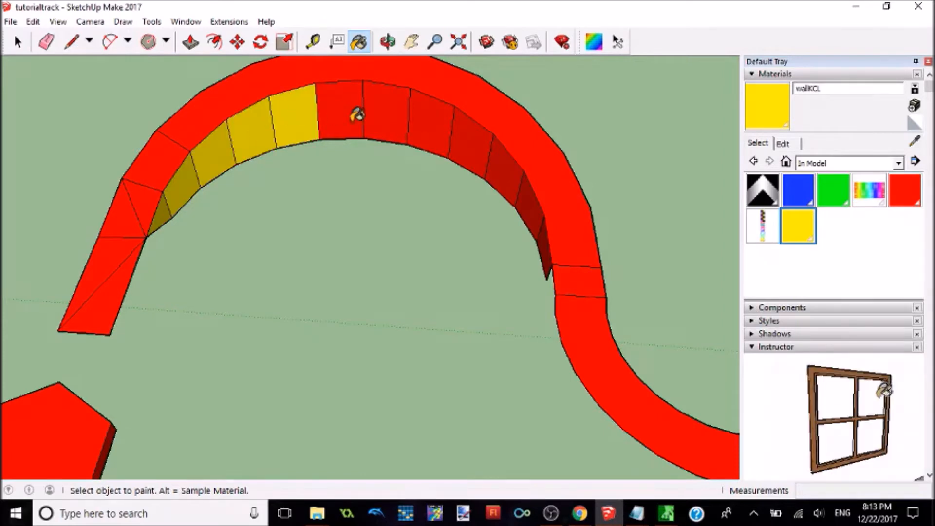
left_click(358, 115)
left_click(384, 117)
left_click(441, 123)
left_click(475, 137)
left_click(509, 165)
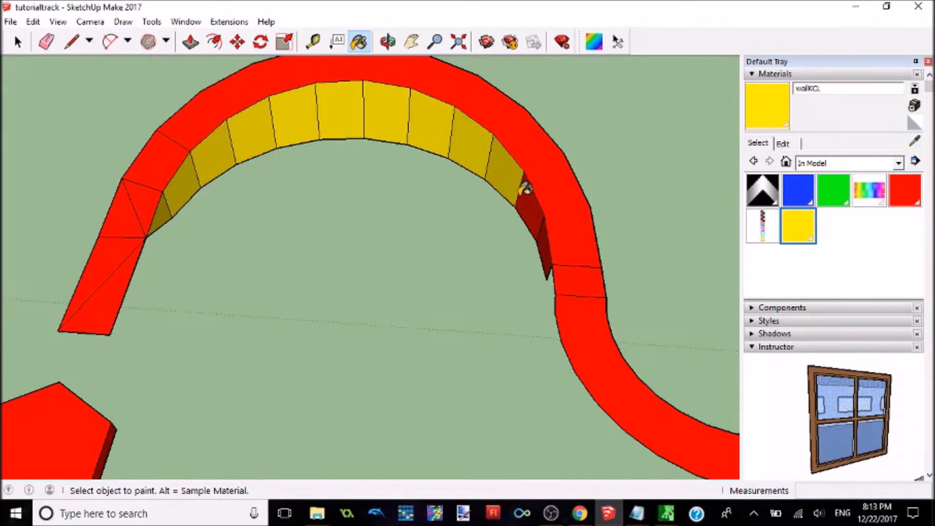
left_click(543, 229)
left_click(536, 207)
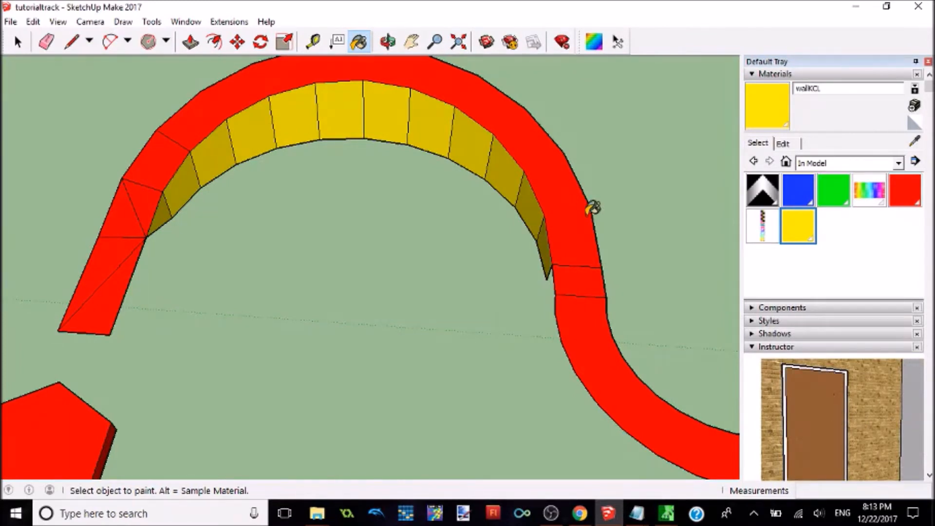
Step: Paint the side faces of the hexagonal platform between the green ramp and the large curve with wallKCL
scroll(592, 209, "down", 10)
middle_click_drag(595, 213, 361, 195)
scroll(361, 195, "up", 9)
middle_click_drag(372, 286, 336, 205)
left_click(261, 280)
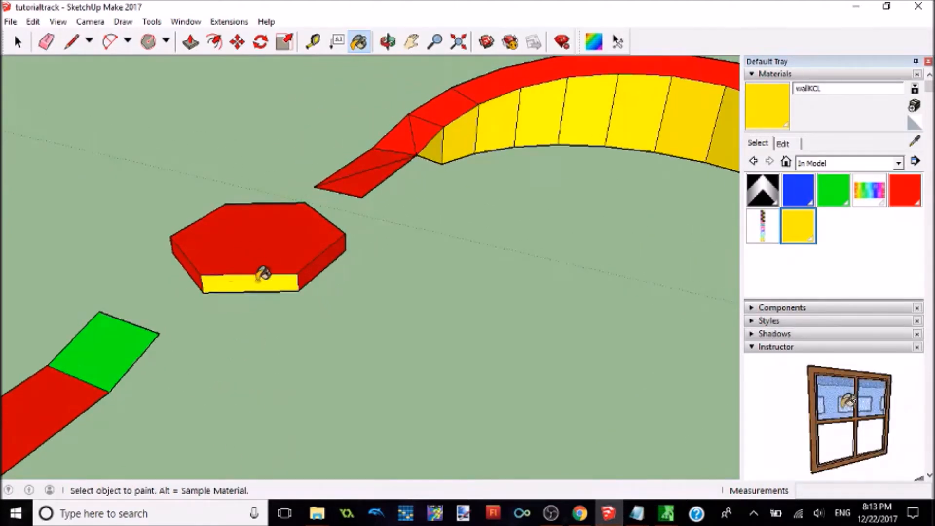
left_click(195, 269)
left_click(328, 256)
mouse_move(209, 293)
middle_mouse_down()
mouse_move(359, 261)
mouse_move(511, 260)
middle_mouse_up()
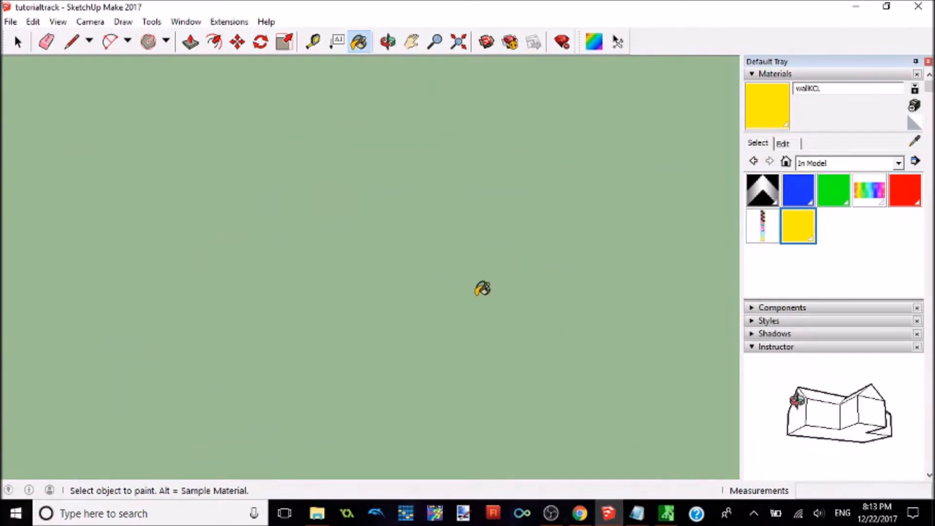
scroll(483, 287, "down", 5)
scroll(499, 267, "down", 4)
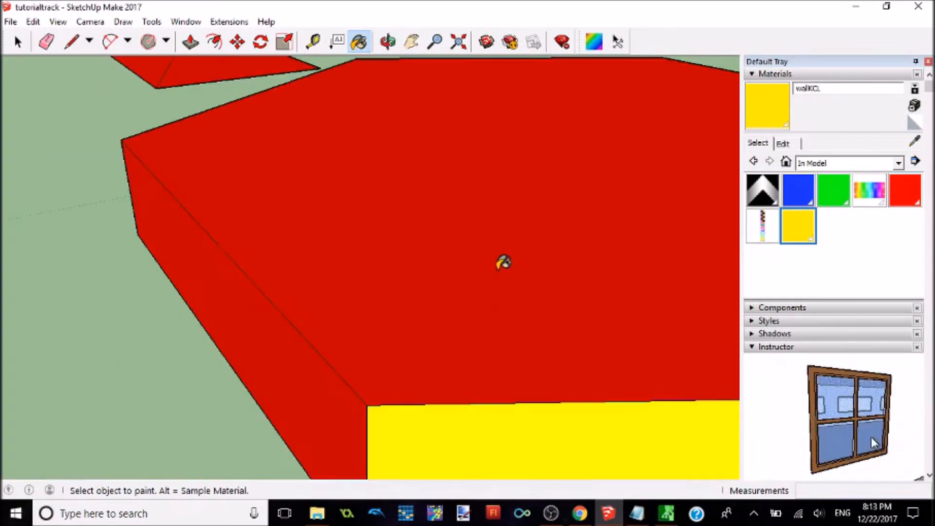
middle_click_drag(688, 252, 697, 250)
left_click(295, 266)
mouse_move(83, 228)
middle_mouse_down()
mouse_move(353, 244)
mouse_move(93, 218)
mouse_move(414, 245)
mouse_move(475, 325)
middle_mouse_up()
left_click(351, 244)
Step: Save the recolored model as a separate SketchUp file named tutorialtrackKCl in Documents
scroll(473, 324, "down", 7)
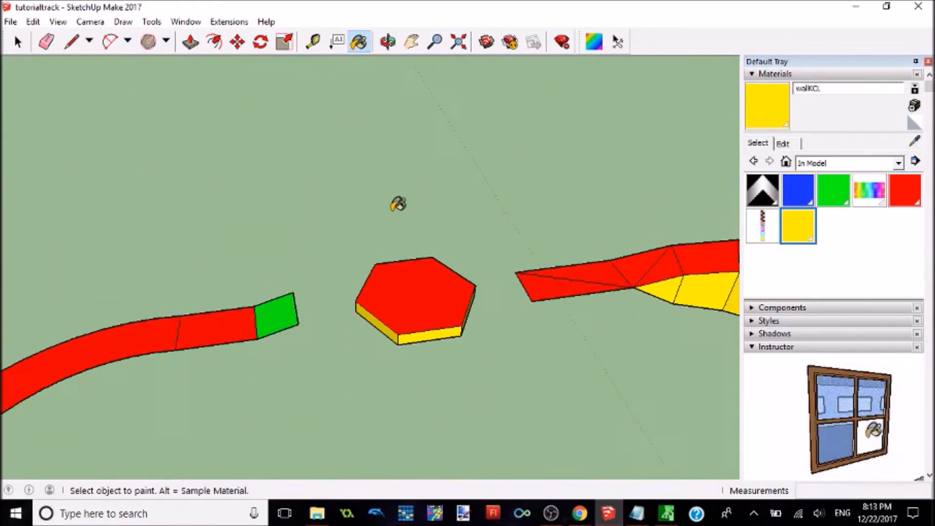
scroll(390, 214, "down", 5)
middle_click_drag(252, 376, 207, 102)
mouse_move(544, 188)
middle_mouse_down()
mouse_move(375, 323)
mouse_move(695, 233)
mouse_move(553, 80)
mouse_move(492, 53)
mouse_move(672, 182)
mouse_move(449, 301)
mouse_move(375, 244)
mouse_move(210, 244)
mouse_move(334, 244)
mouse_move(420, 207)
middle_mouse_up()
left_click(10, 22)
left_click(40, 87)
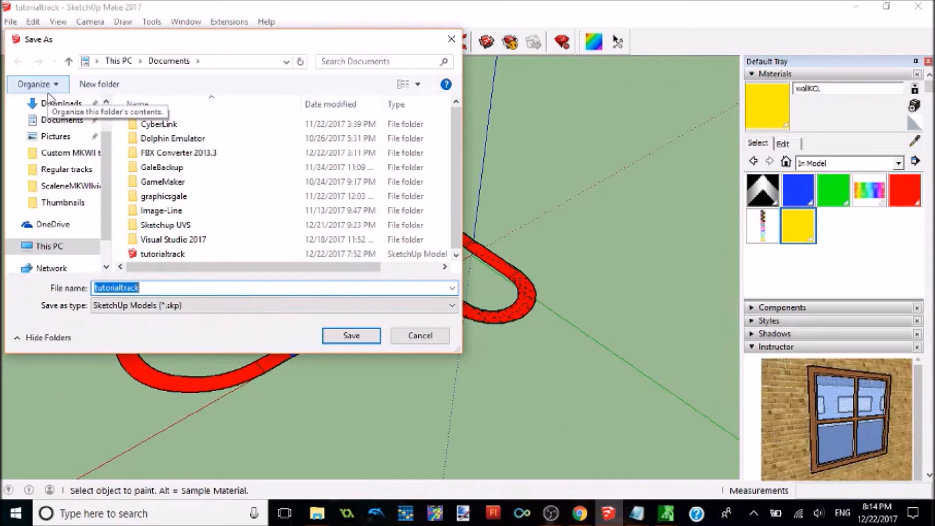
key("End")
type("KCl")
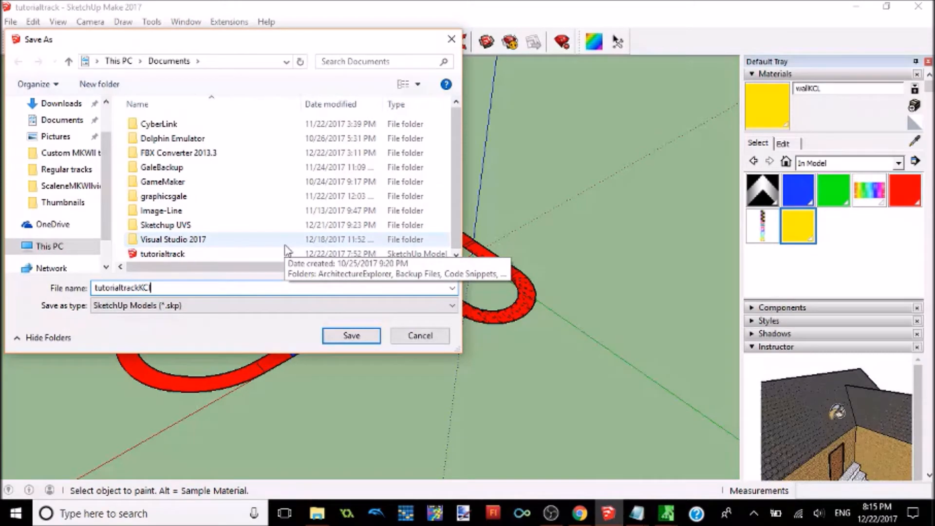
left_click(335, 339)
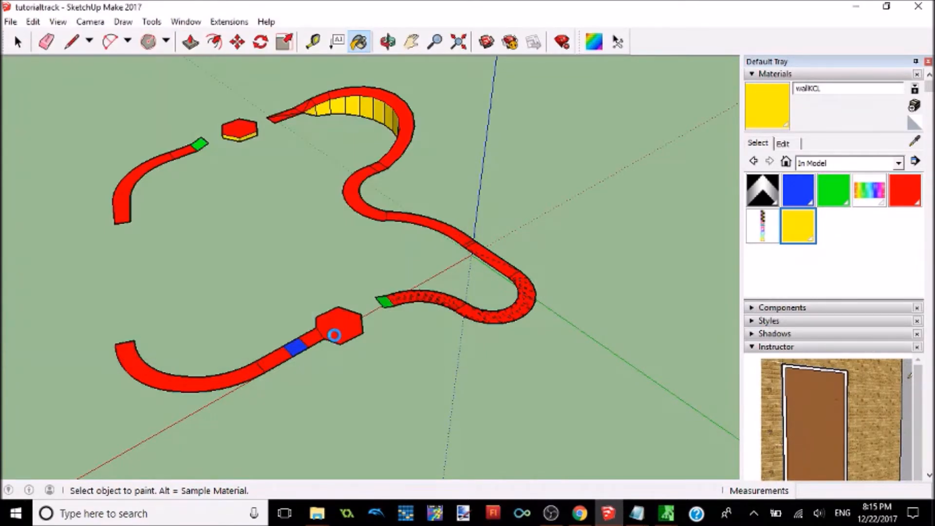
Step: Export the model with OBJexporter to the Desktop as tutorialtrackKCl, declining to convert the texture files to PNG
left_click(11, 21)
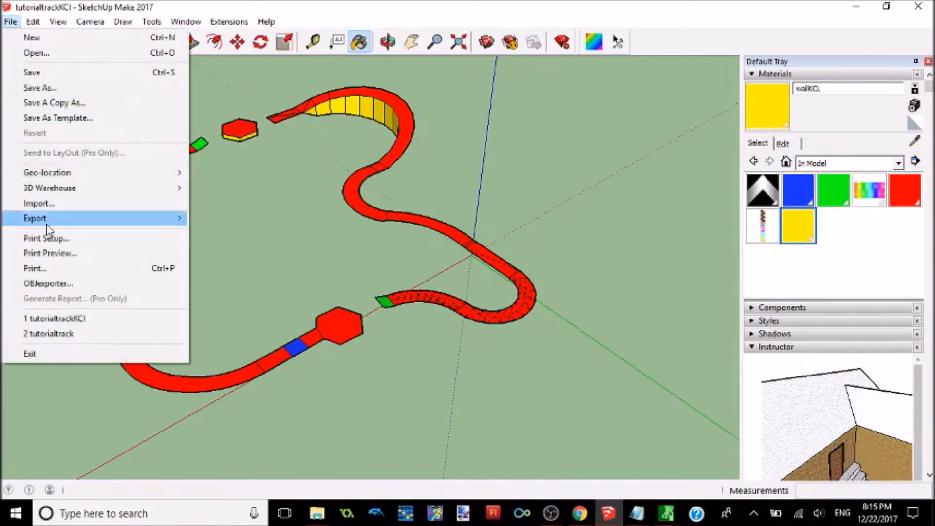
left_click(66, 283)
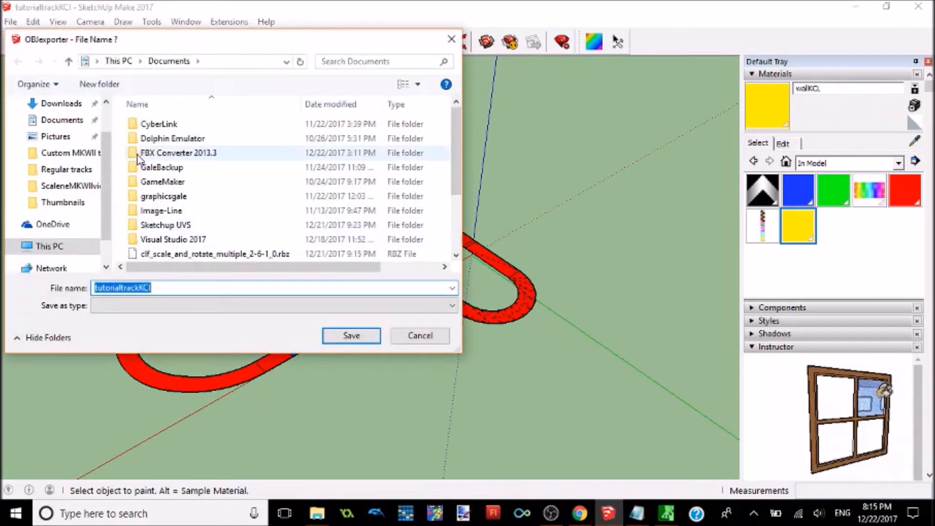
scroll(64, 146, "up", 2)
left_click(56, 130)
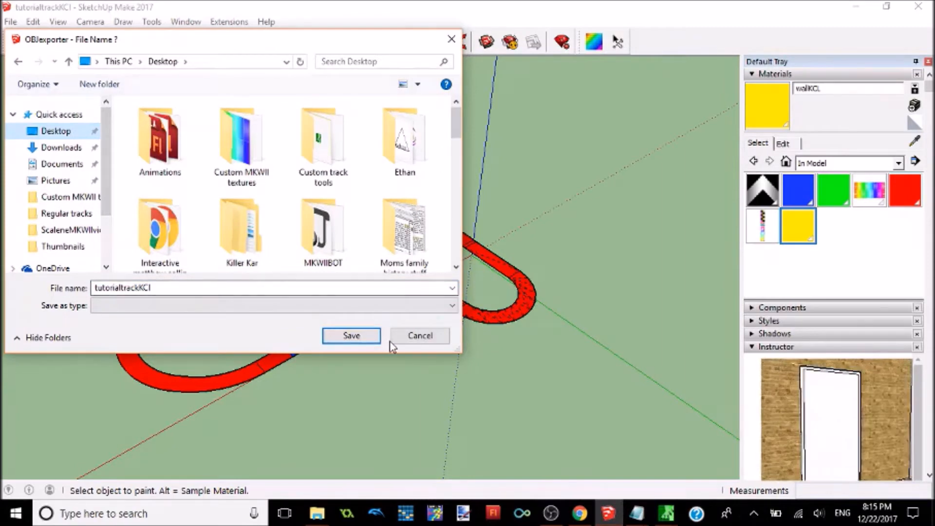
left_click(350, 335)
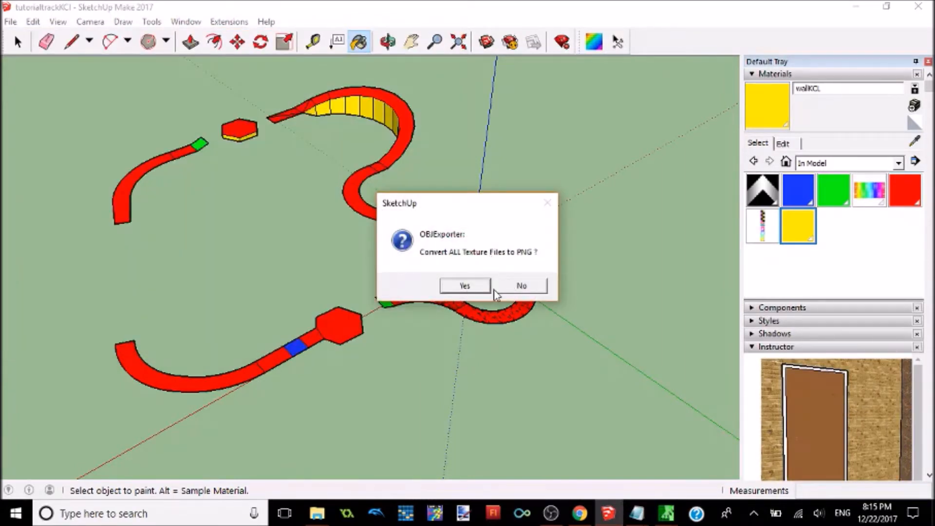
left_click(505, 288)
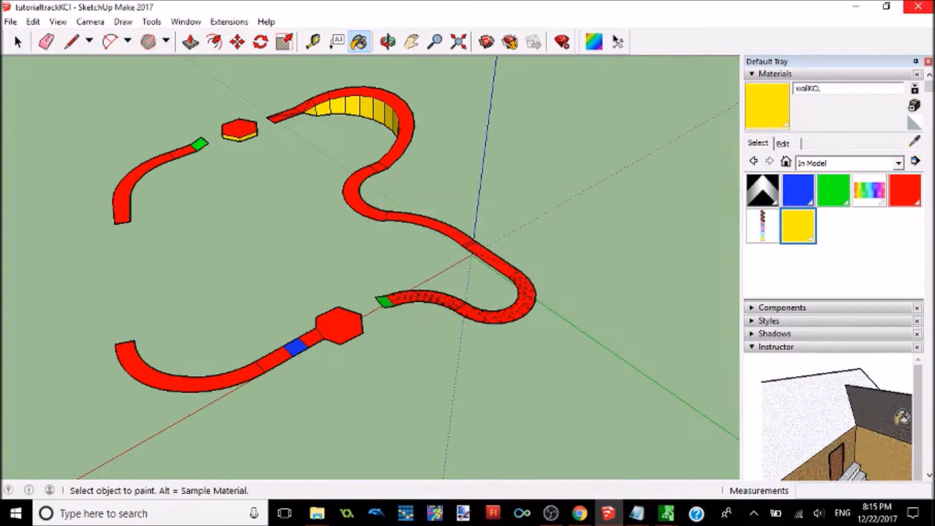
Step: Close SketchUp and move the exported tutorialtrackKCl OBJ file to a free area of the desktop
left_click(918, 6)
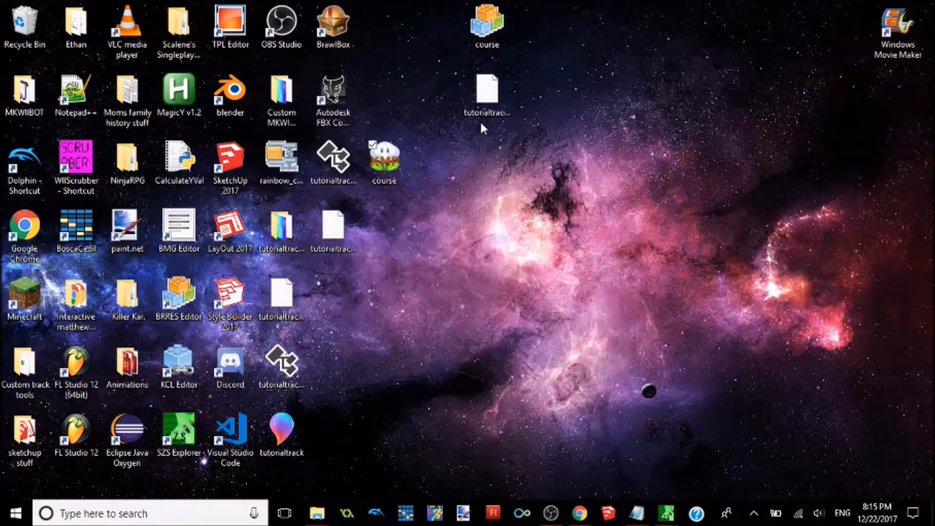
left_click(486, 101)
left_click(294, 363)
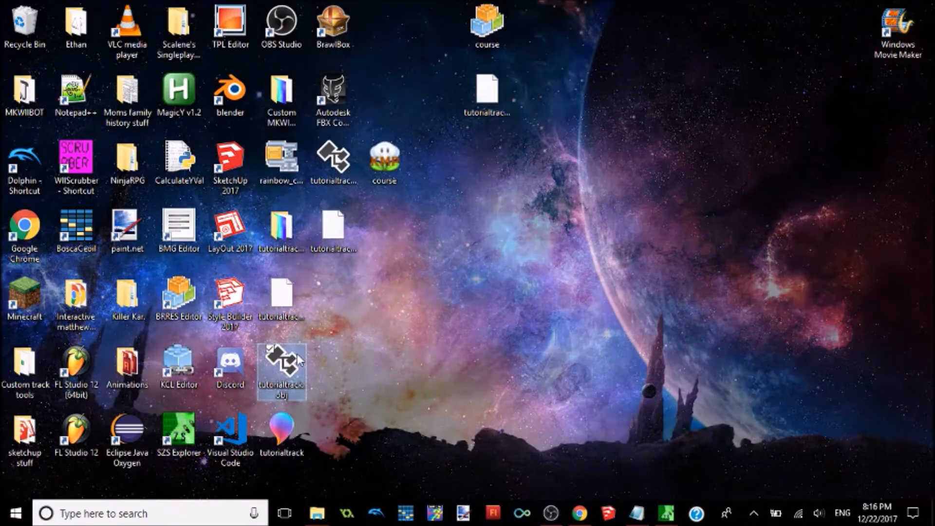
left_click_drag(339, 168, 549, 256)
left_click(339, 220)
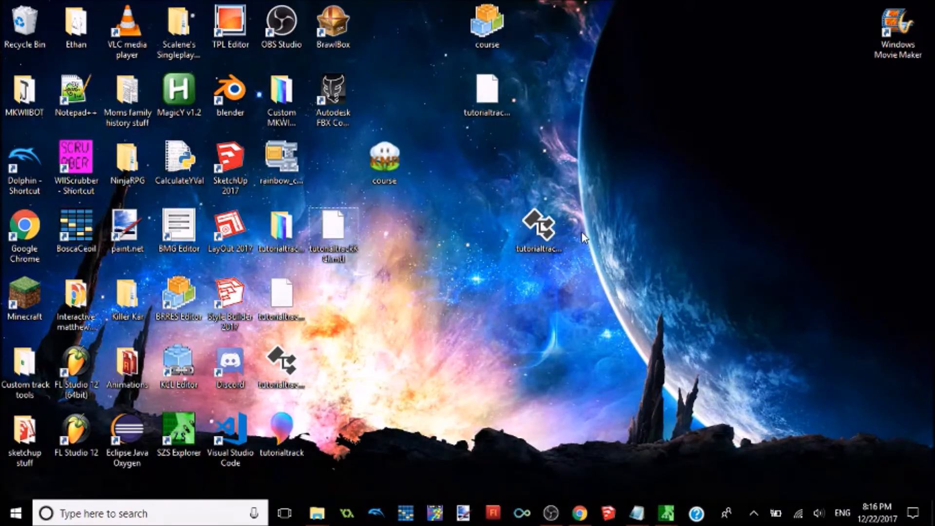
left_click(521, 251)
mouse_move(535, 247)
left_mouse_down()
mouse_move(481, 311)
mouse_move(548, 240)
mouse_move(543, 248)
left_mouse_up()
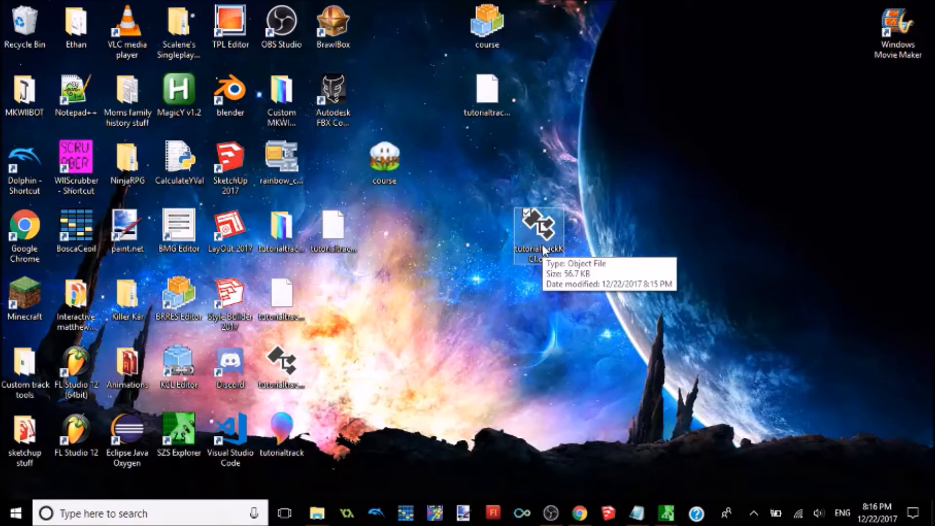
Step: Open Command Prompt and change the working directory to the Desktop
key("super")
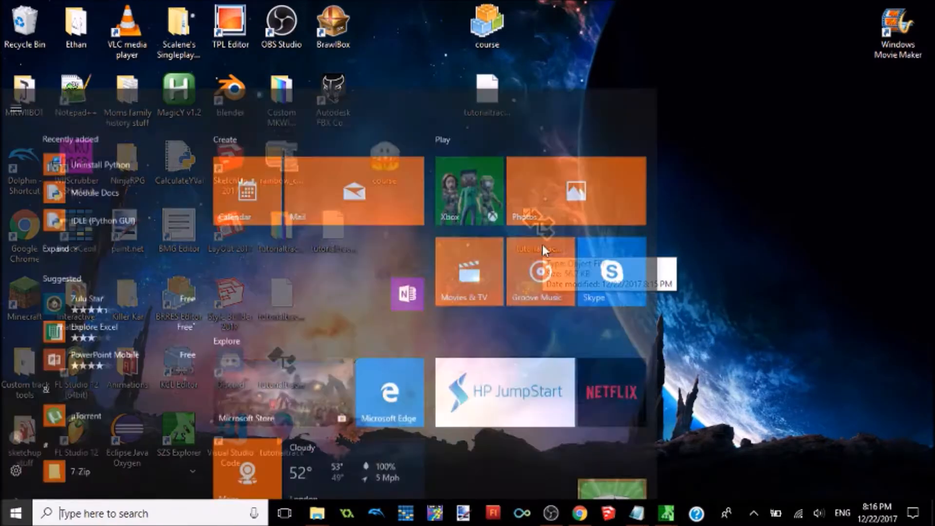
type("cmd")
key("Return")
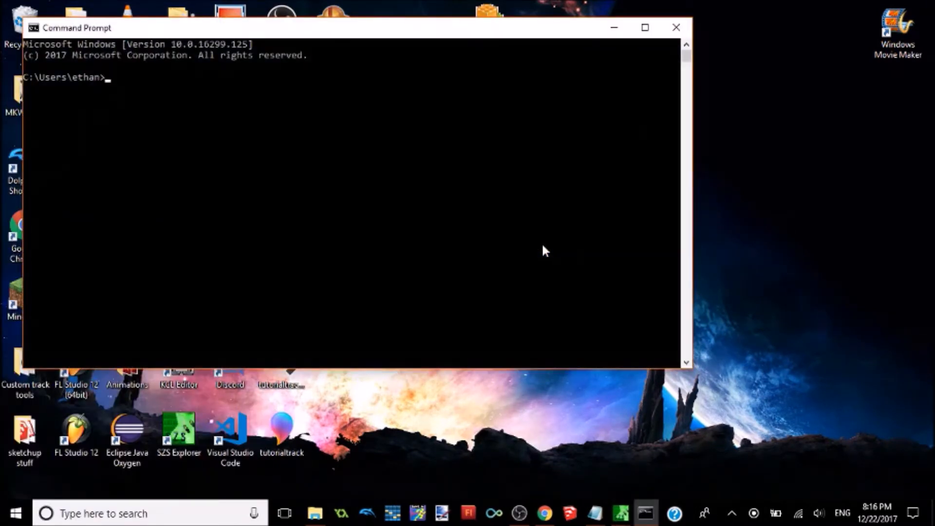
type("cd desktop")
key("Return")
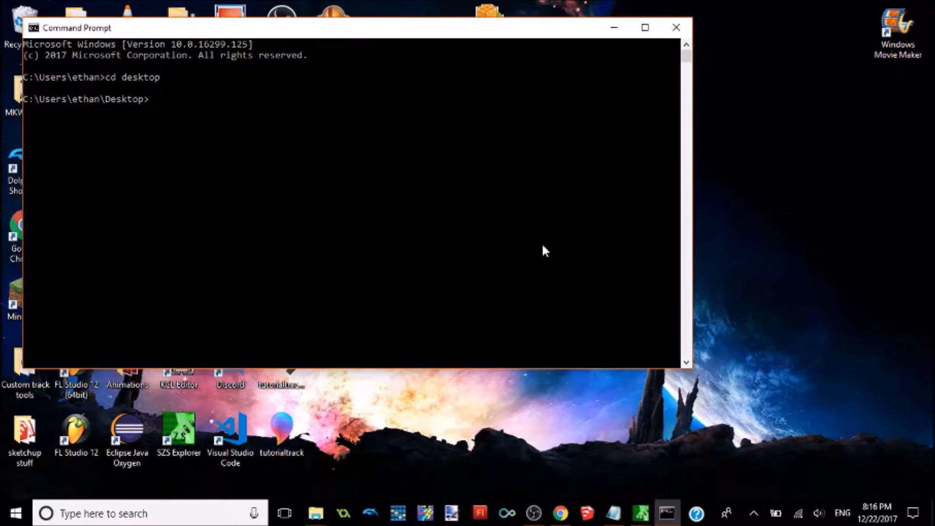
Step: Run wszst to check that Wiimms SZS Tools is available, and shift the console window slightly
type("wszst")
key("Return")
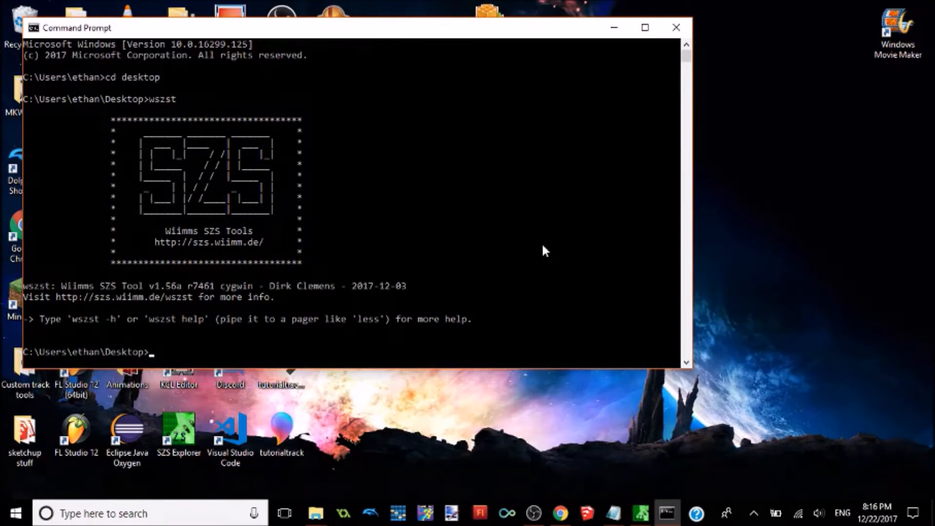
left_click_drag(511, 36, 534, 34)
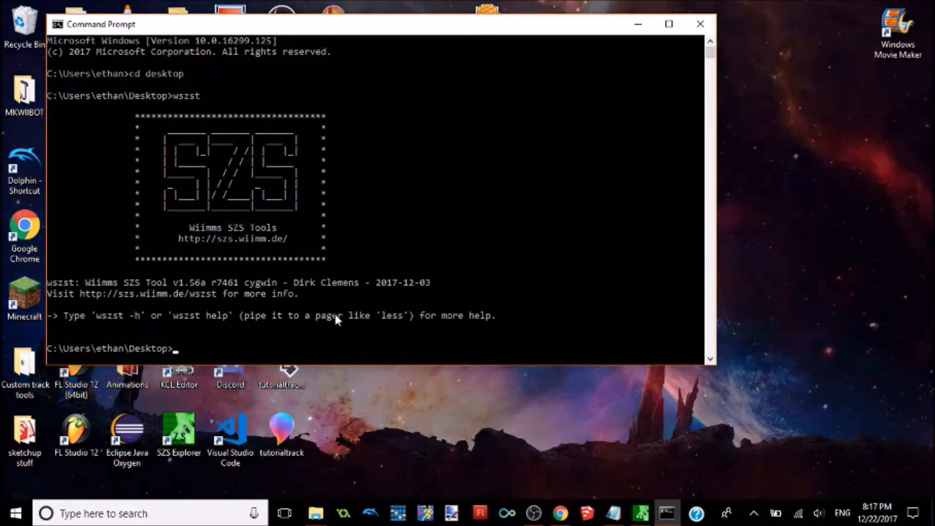
Step: Create the flag file for the exported model with the command wkclt cff tutorialtrackKCL.obj
type("wkclt")
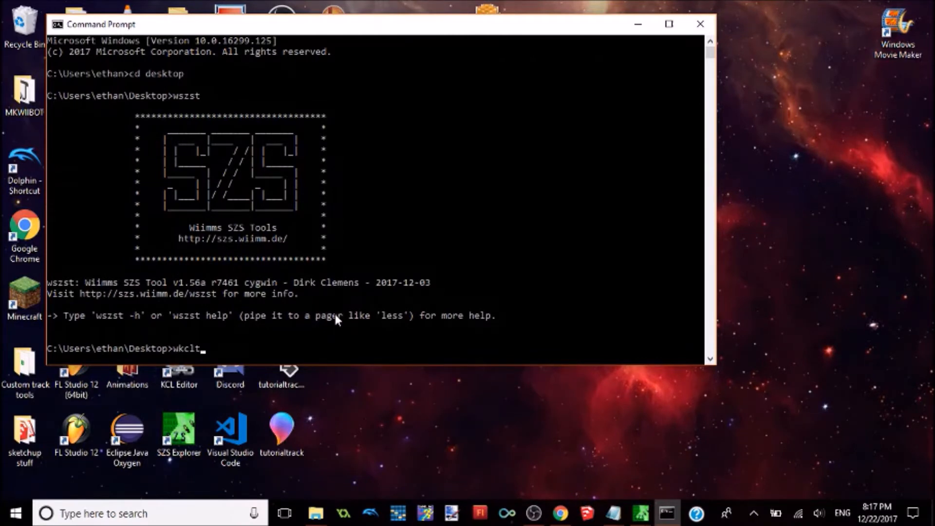
type(" cff tutorialtrac")
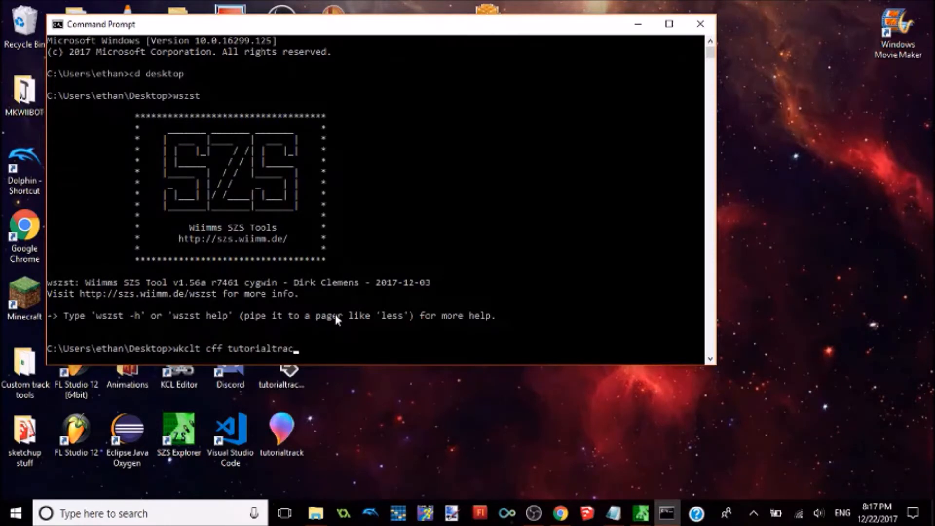
type("kKCL.obj")
key("Return")
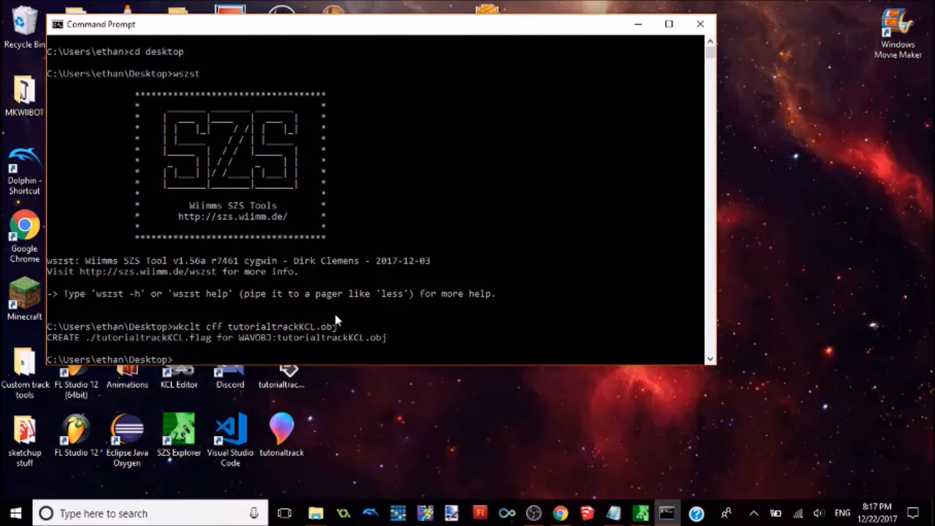
Step: Minimize the console, move tutorialtrackKCL.flag to a free desktop area, and open it in Notepad++, declining the update
left_click(648, 38)
left_click(638, 24)
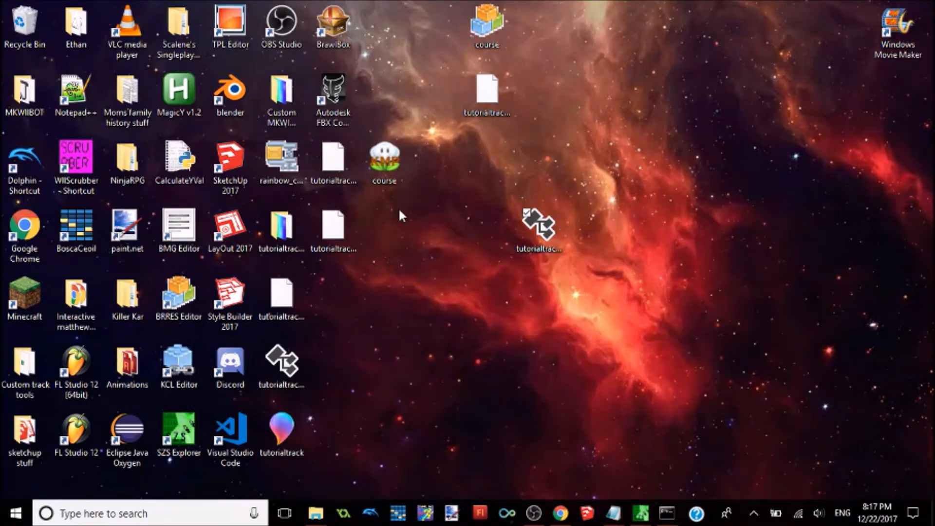
left_click(334, 228)
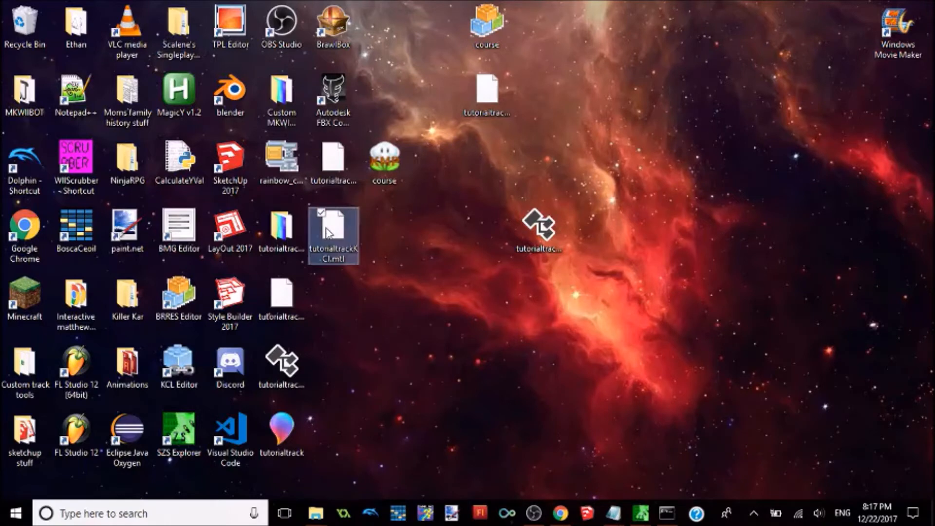
left_click(337, 168)
left_click_drag(336, 166, 701, 161)
right_click(701, 161)
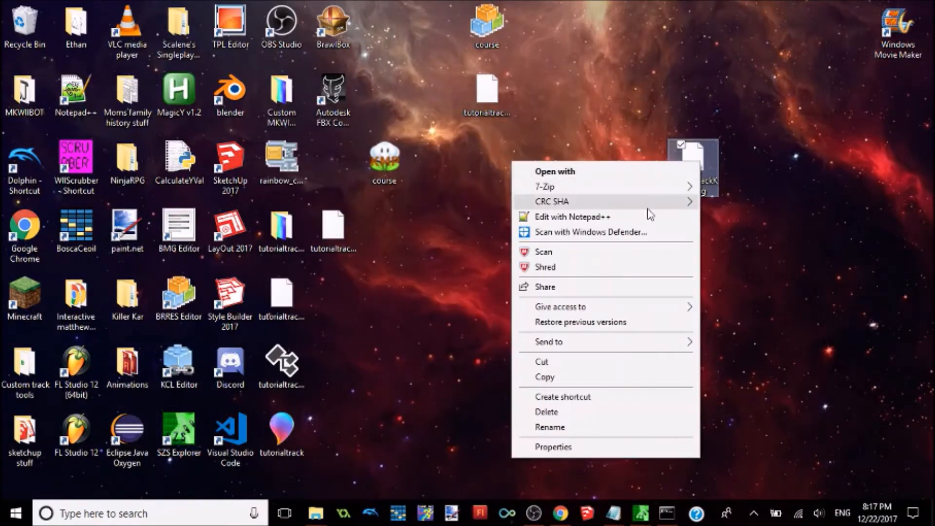
left_click(597, 222)
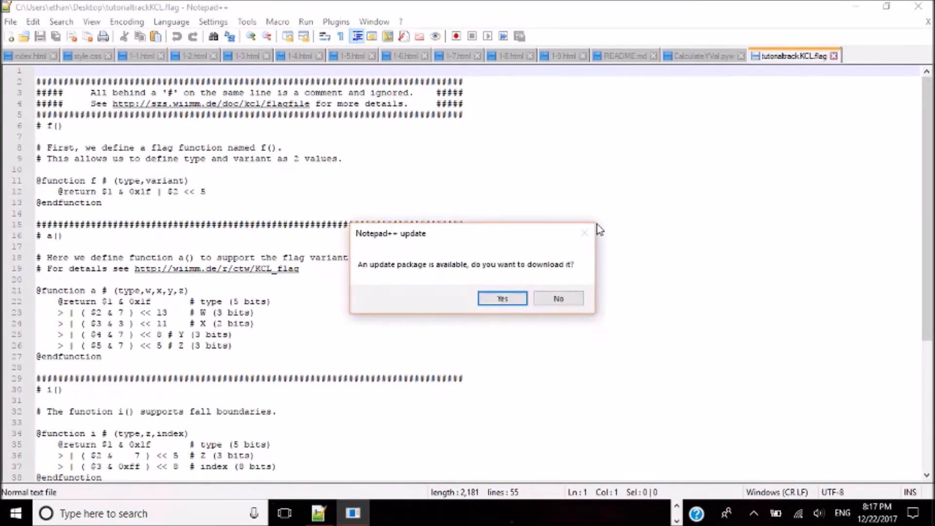
left_click(560, 299)
Step: Examine the flag file's f, a and i function definitions and the material group table at its end
scroll(927, 189, "down", 6)
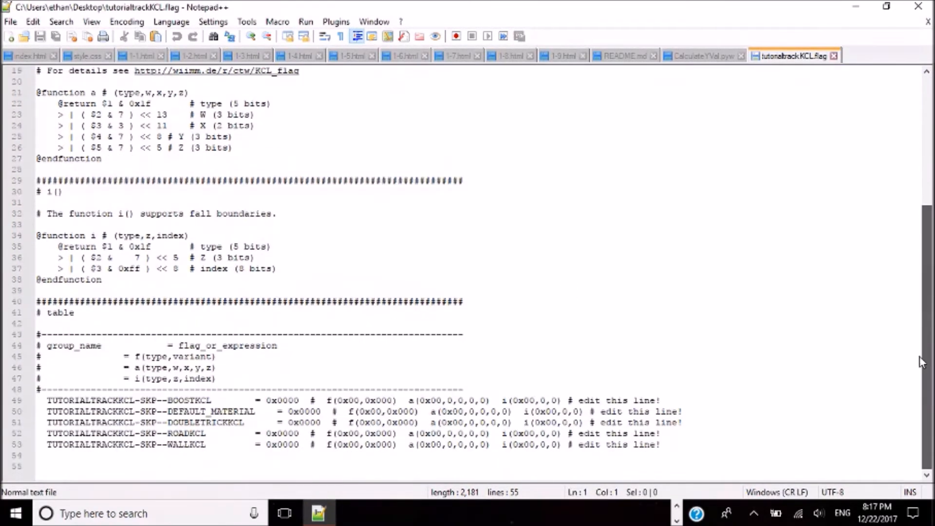
scroll(709, 334, "up", 6)
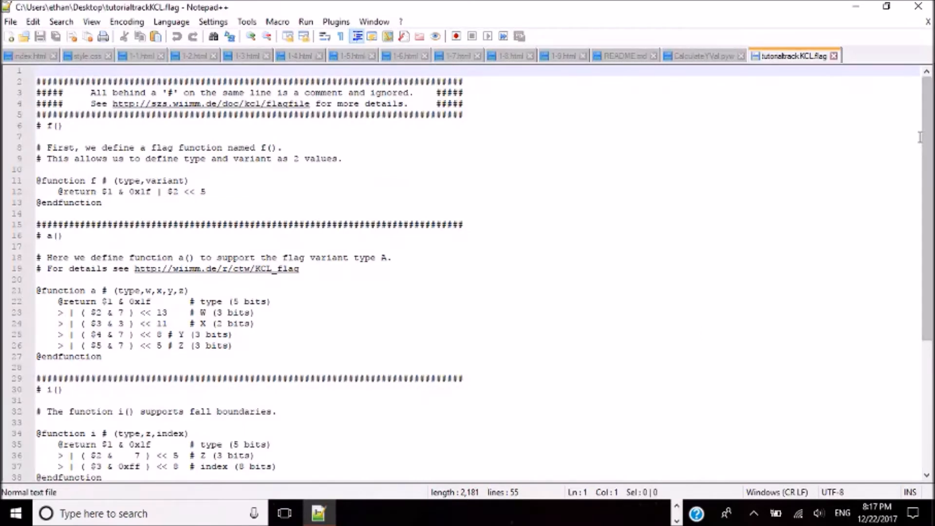
scroll(906, 338, "down", 6)
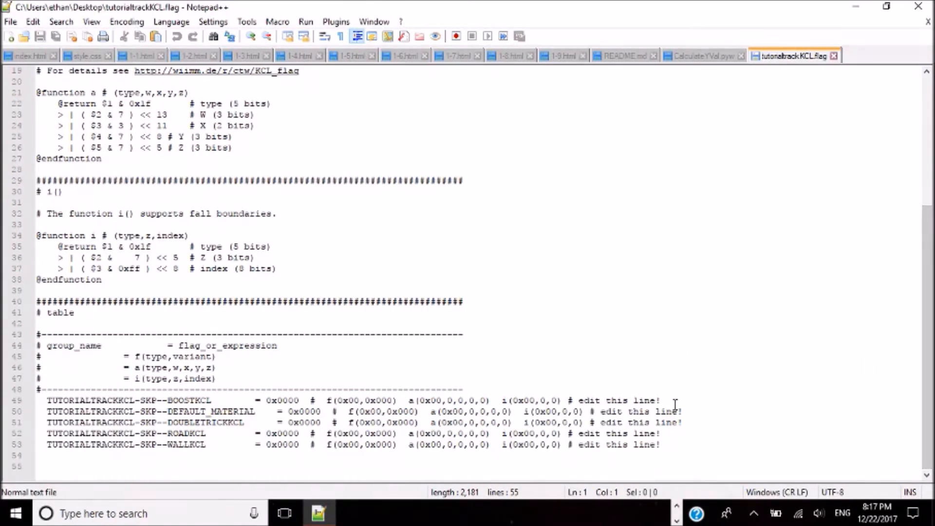
scroll(674, 402, "up", 6)
scroll(674, 403, "down", 6)
scroll(675, 404, "up", 5, "ctrl")
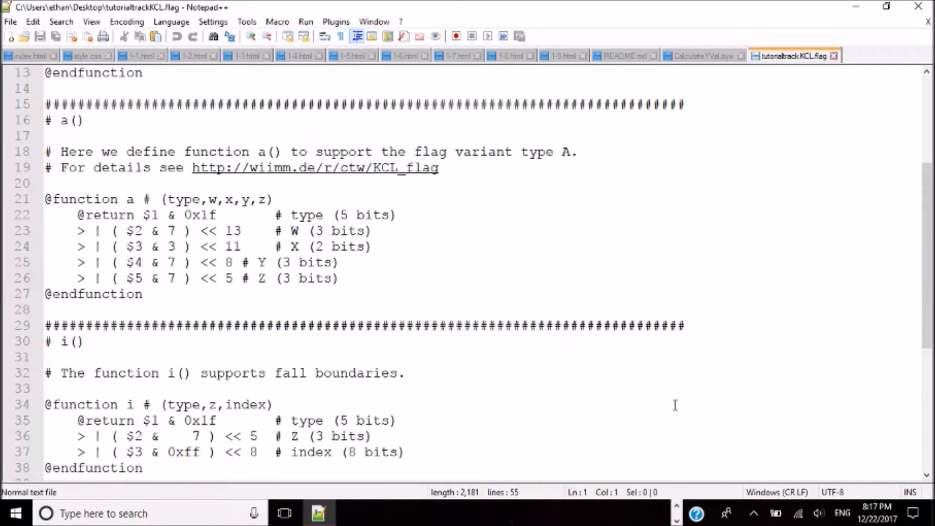
scroll(675, 405, "up", 1, "ctrl")
scroll(748, 464, "down", 6)
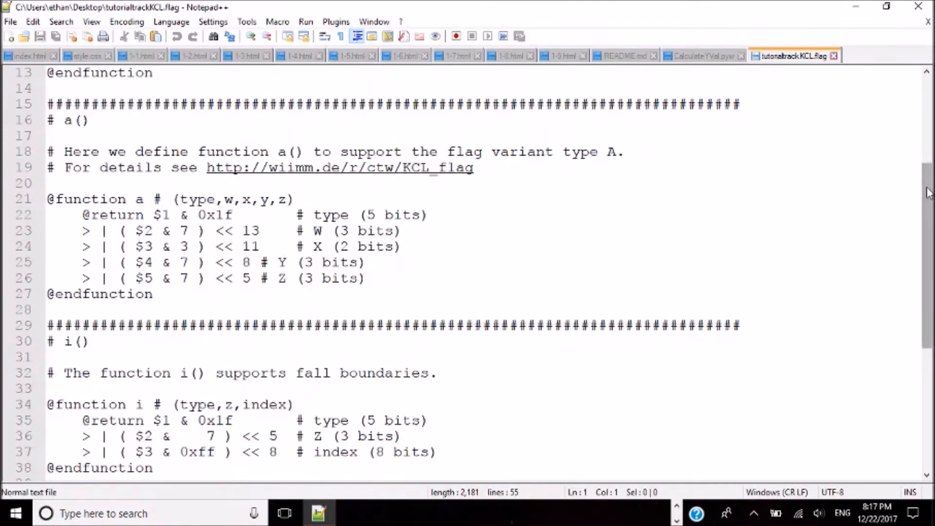
scroll(748, 464, "down", 1)
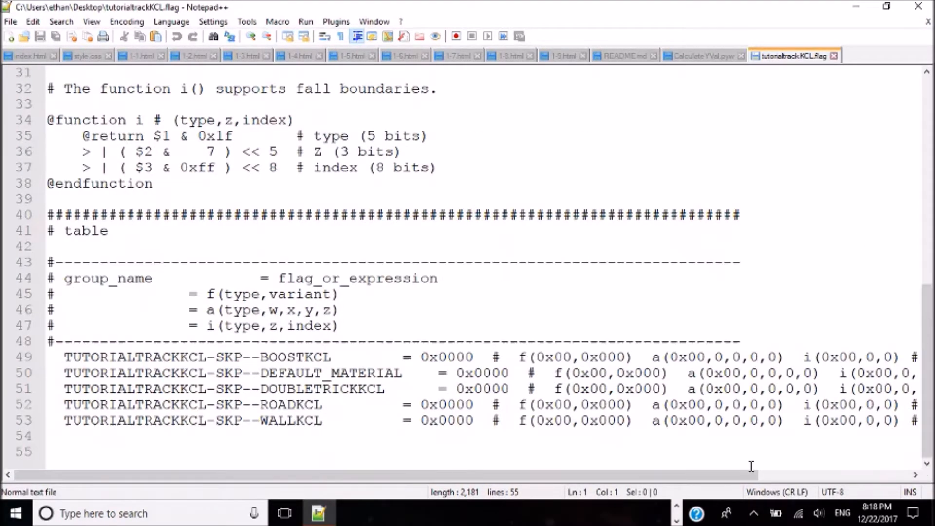
scroll(751, 465, "down", 3, "ctrl")
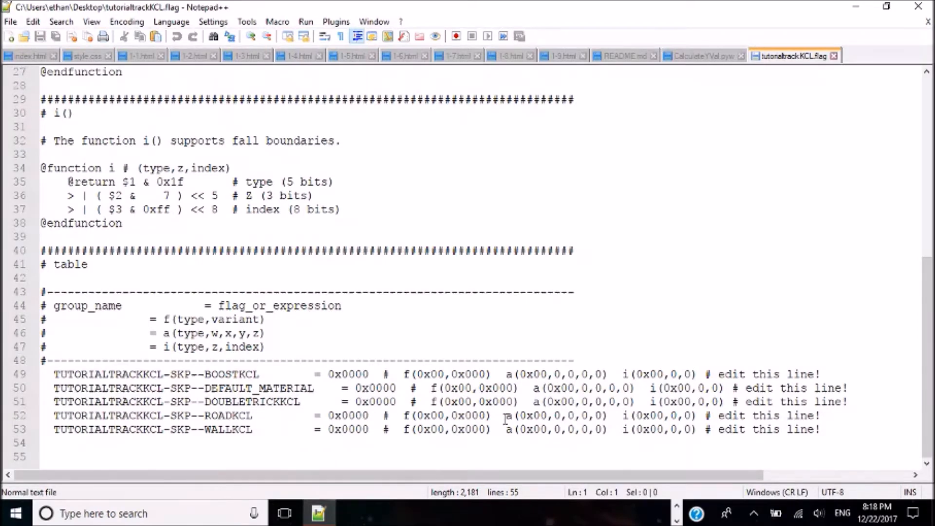
Step: Start recording a macro at the end of the BOOSTKCL line and delete its "edit this line!" comment and i() expression
left_click(823, 374)
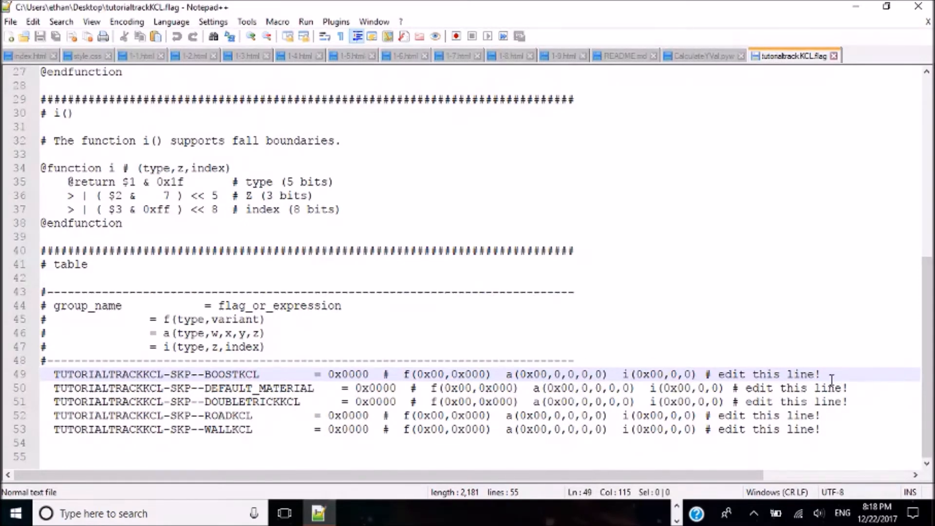
left_click(278, 22)
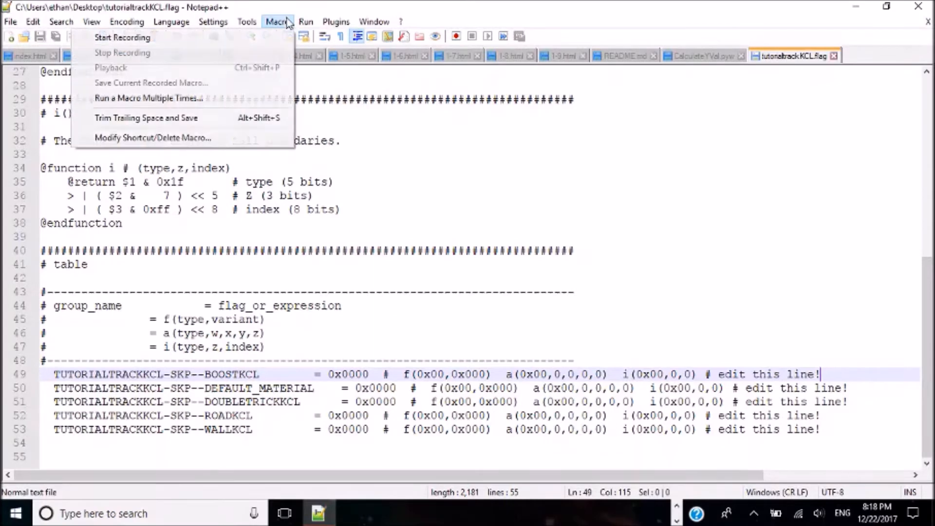
left_click(270, 41)
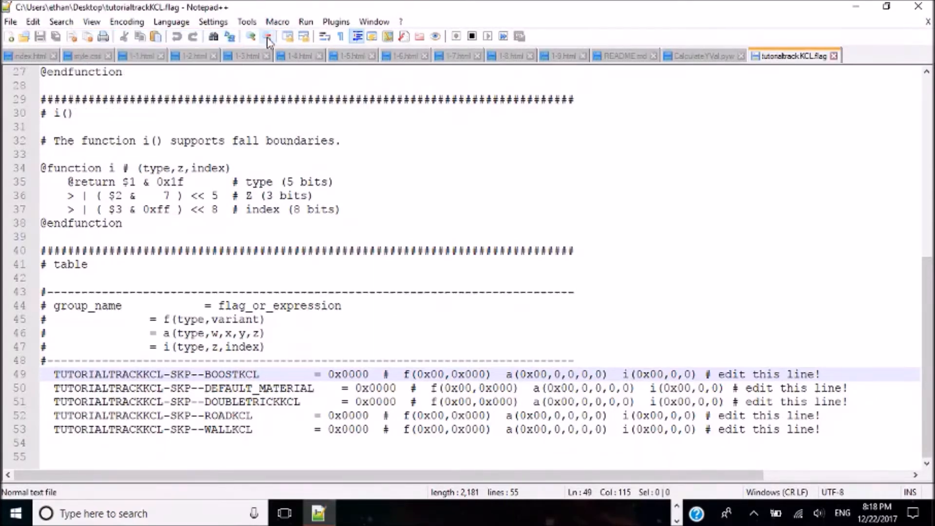
key("BackSpace")
key("BackSpace")
key("BackSpace")
key("BackSpace")
key("BackSpace")
key("BackSpace")
key("BackSpace")
key("BackSpace")
key("BackSpace")
key("BackSpace")
key("BackSpace")
key("BackSpace")
key("BackSpace")
key("BackSpace")
key("BackSpace")
key("BackSpace")
key("BackSpace")
key("BackSpace")
key("BackSpace")
key("BackSpace")
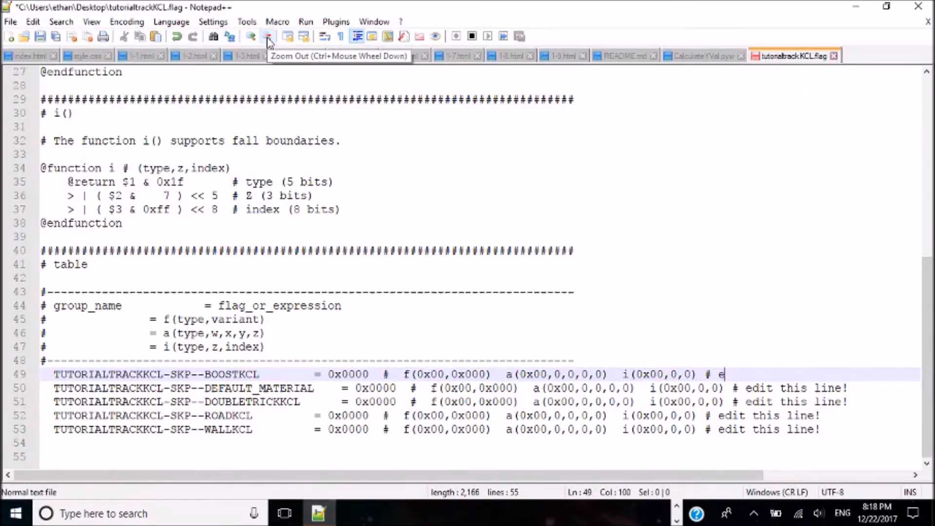
key("Left")
key("Left")
key("Left")
key("Left")
key("Left")
key("Left")
key("Left")
key("Left")
key("Left")
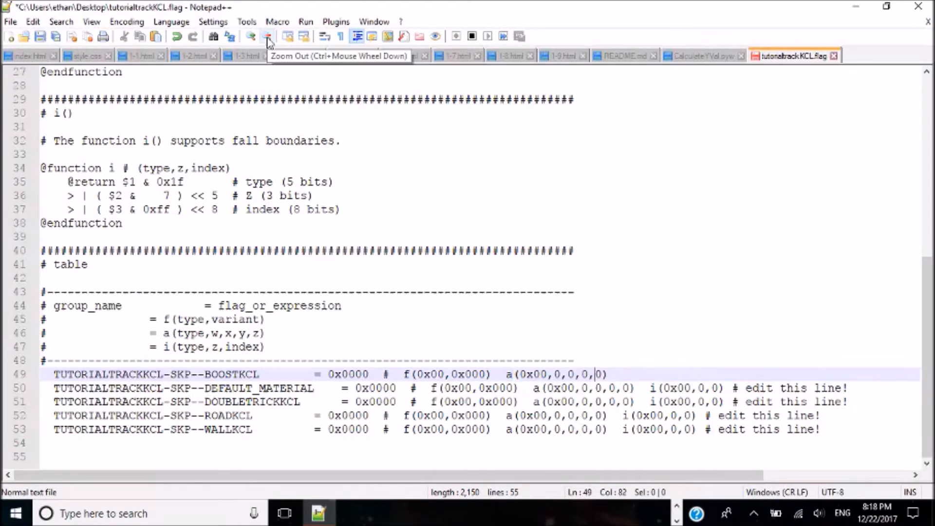
Step: Delete the 0x0000 value, the # and the f() expression from the BOOSTKCL line, leaving only a(0x00,0,0,0,0) after the equals sign
key("Left")
key("Left")
key("Left")
key("Left")
key("Left")
key("Left")
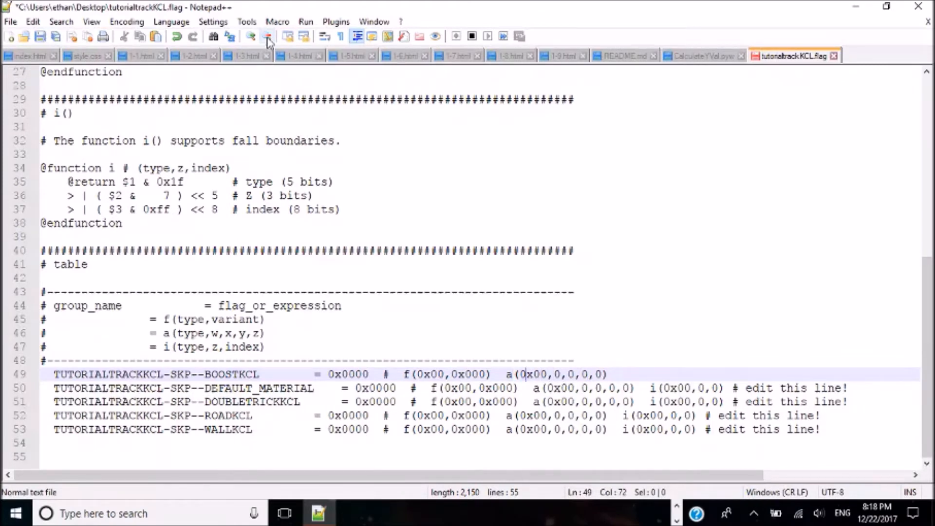
key("BackSpace")
key("BackSpace")
key("BackSpace")
key("BackSpace")
key("BackSpace")
key("BackSpace")
key("BackSpace")
key("BackSpace")
key("BackSpace")
key("BackSpace")
key("BackSpace")
key("BackSpace")
key("BackSpace")
key("BackSpace")
key("BackSpace")
key("BackSpace")
key("BackSpace")
key("BackSpace")
key("BackSpace")
key("BackSpace")
key("BackSpace")
key("BackSpace")
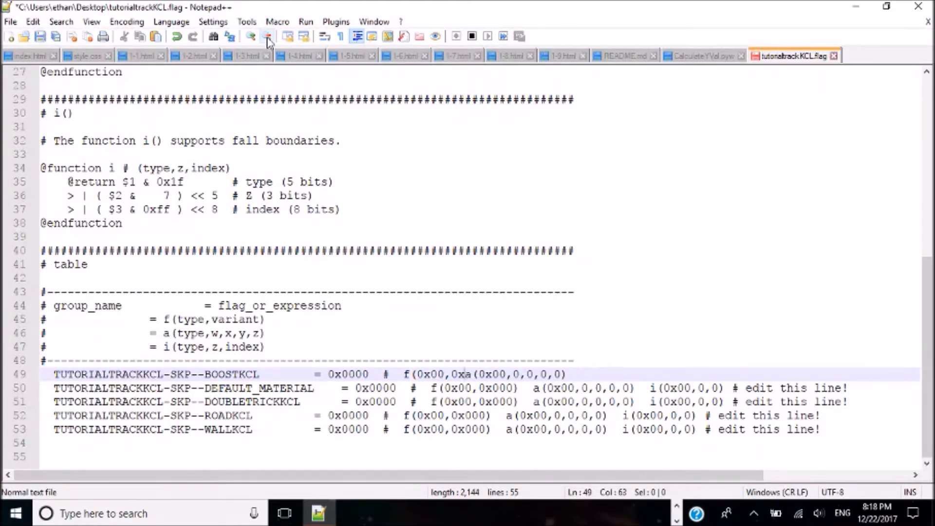
key("BackSpace")
key("BackSpace")
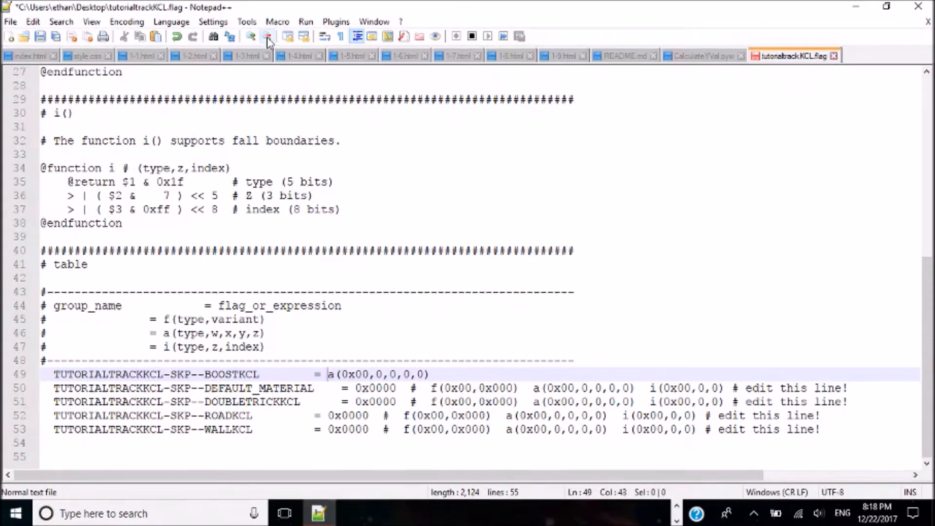
Step: Place the cursor at the end of the DEFAULT_MATERIAL line and stop recording the macro
key("Left")
key("Left")
key("Left")
key("Left")
key("Left")
key("Left")
key("Left")
key("Left")
key("Left")
key("Left")
key("Left")
key("Left")
key("Left")
key("Left")
key("Left")
key("Left")
key("Left")
key("Left")
key("Left")
key("Left")
key("Left")
key("Left")
key("Left")
key("Left")
key("Down")
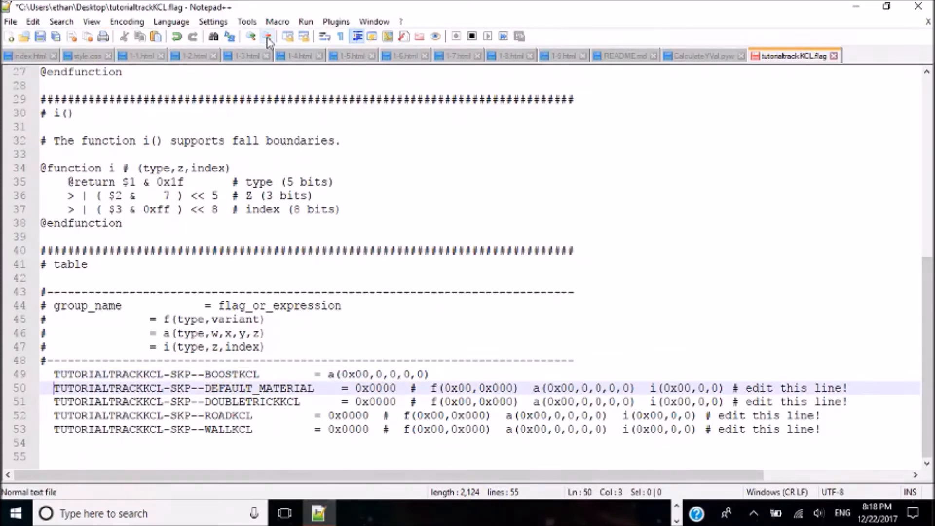
key("Down")
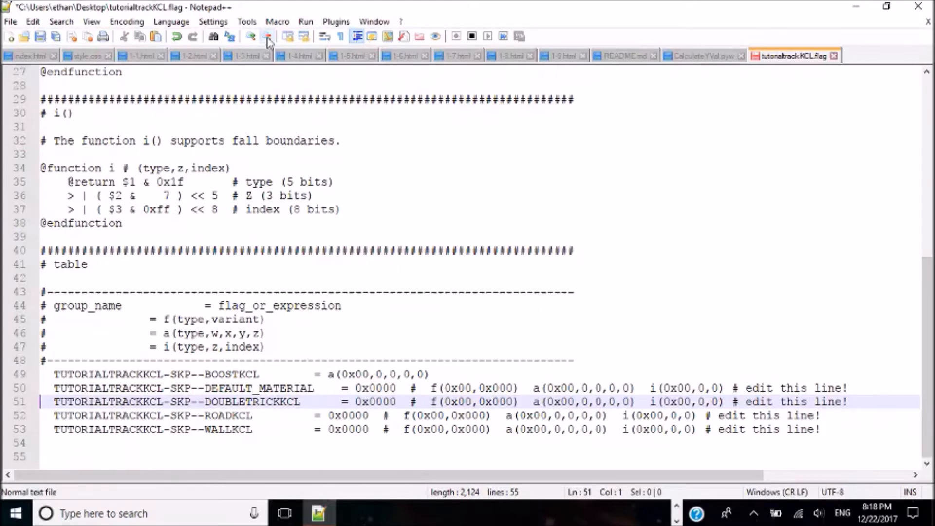
key("Left")
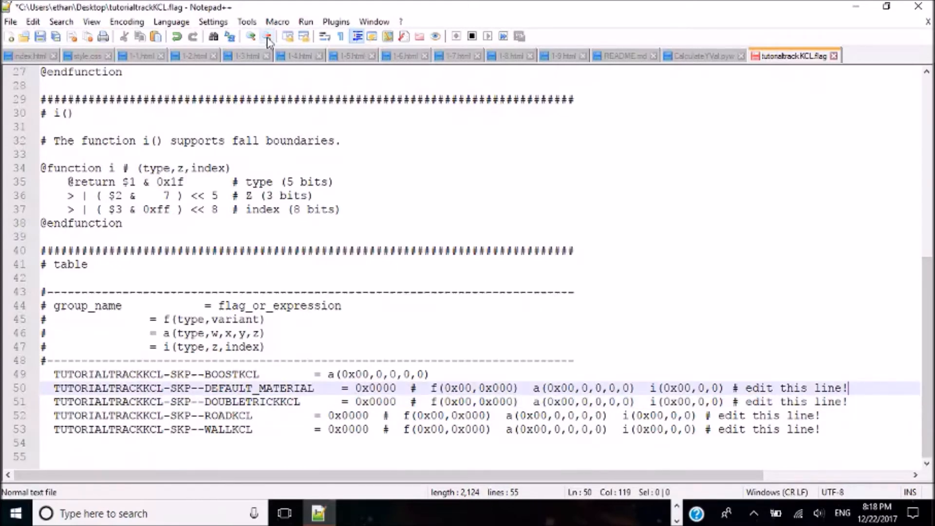
left_click(277, 21)
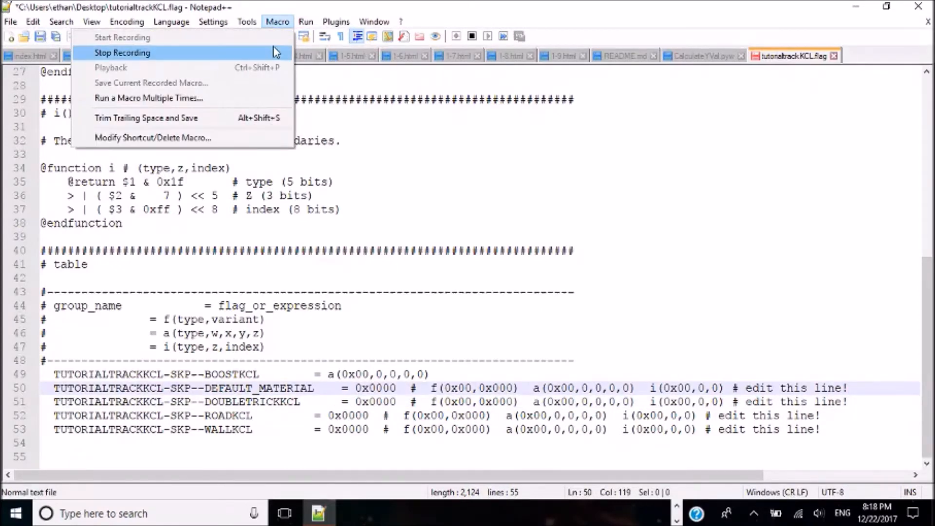
left_click(274, 51)
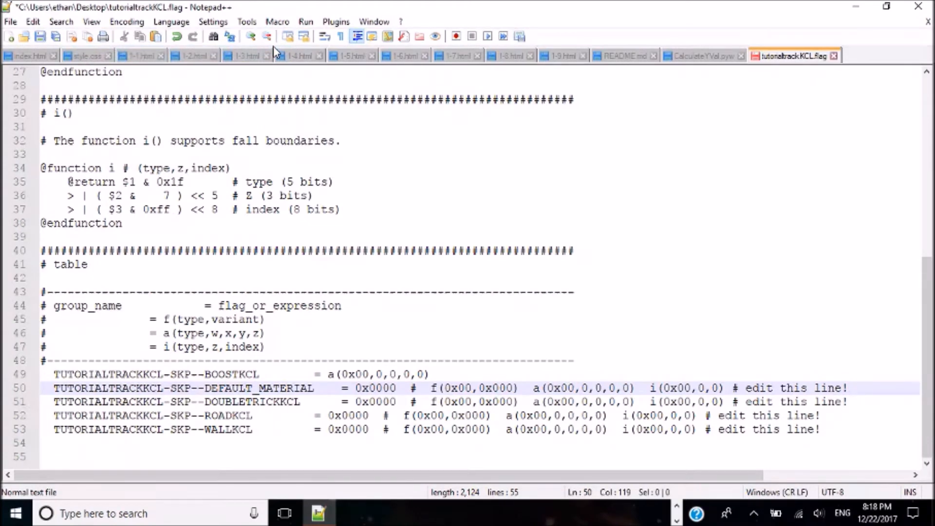
Step: Replay the recorded macro on the DEFAULT_MATERIAL, DOUBLETRICKKCL, ROADKCL and WALLKCL lines, leaving only a(0x00,0,0,0,0) after each equals sign
key("ctrl+shift+p")
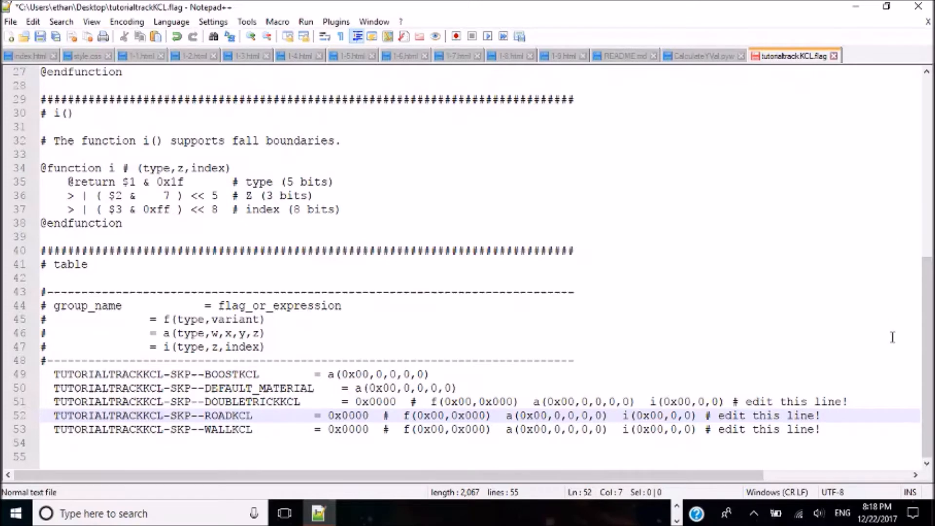
left_click(878, 401)
key("ctrl+shift+p")
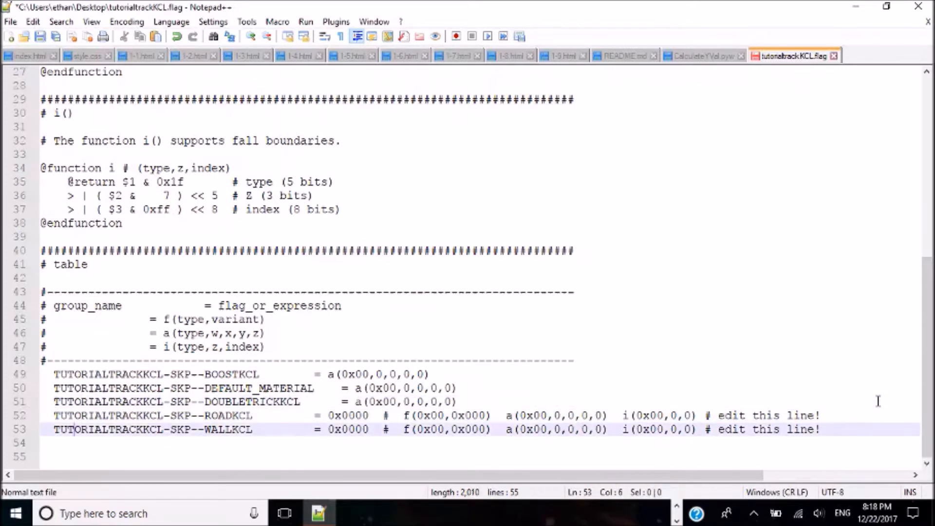
left_click(821, 415)
key("ctrl+shift+p")
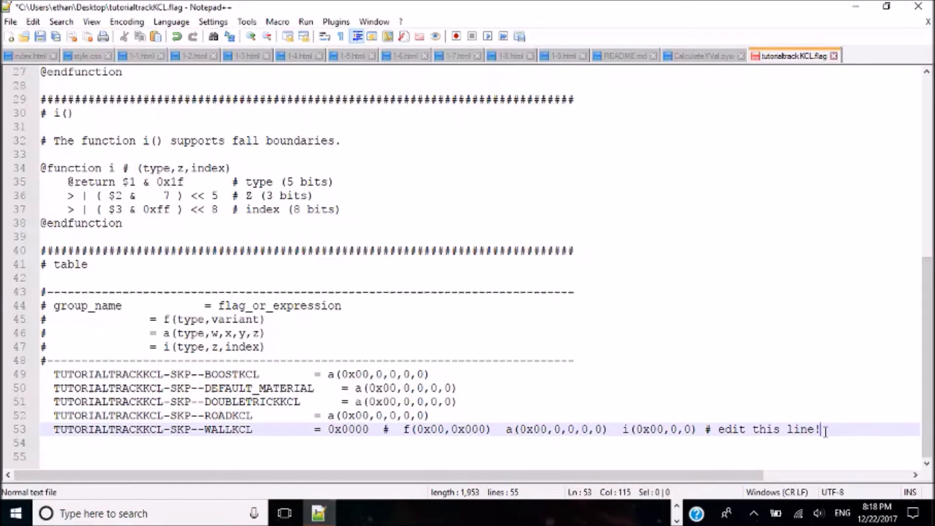
key("ctrl+shift+p")
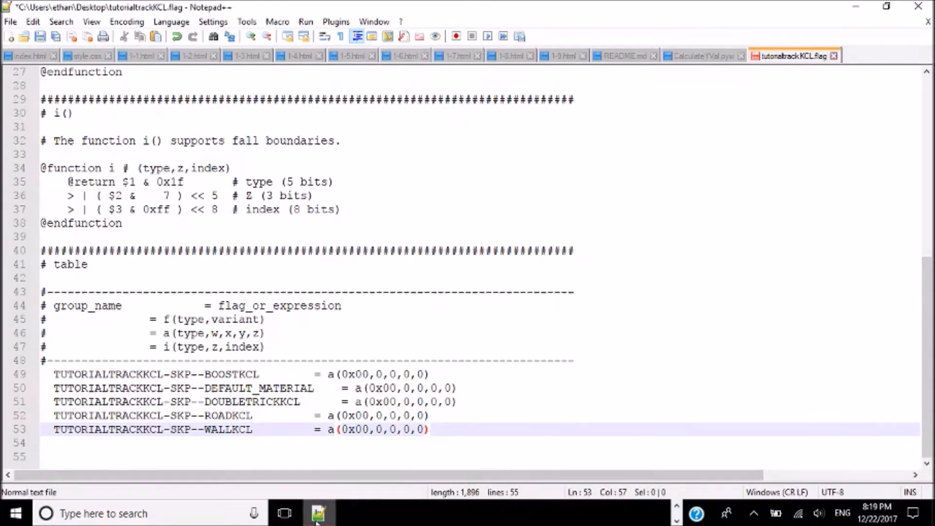
Step: Switch to Chrome, search Google for "kcl flag", open the Custom Mario Kart wiki's KCL flag page and skim its type tables
left_click(677, 507)
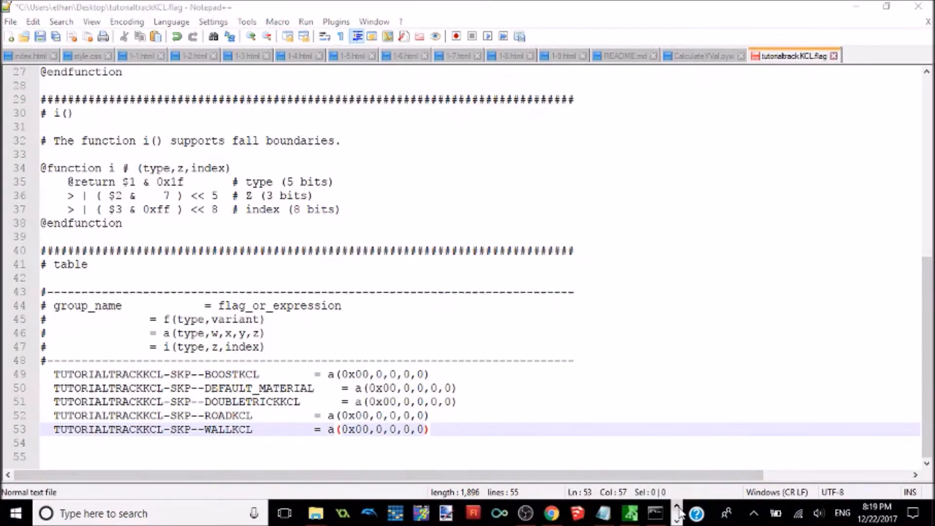
left_click(551, 513)
left_click(290, 16)
type("kcl flag")
key("Return")
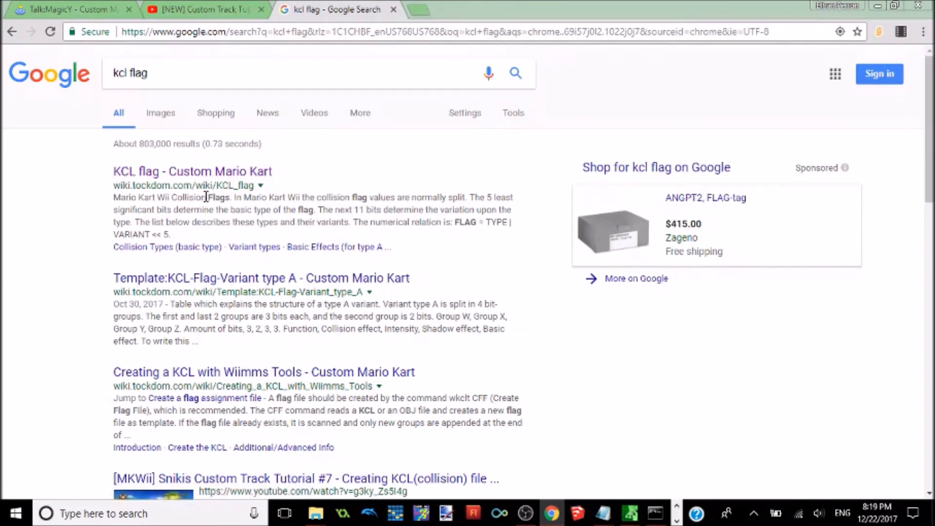
left_click(188, 178)
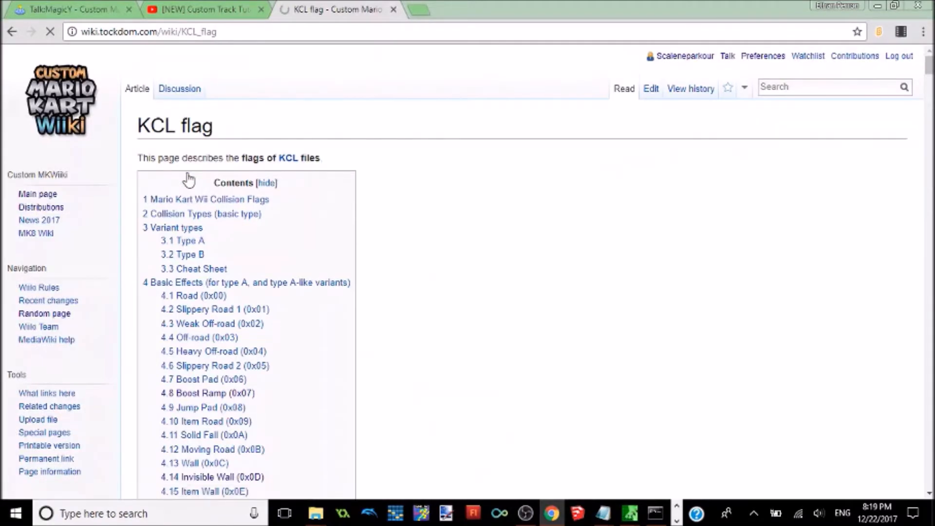
scroll(194, 176, "down", 20)
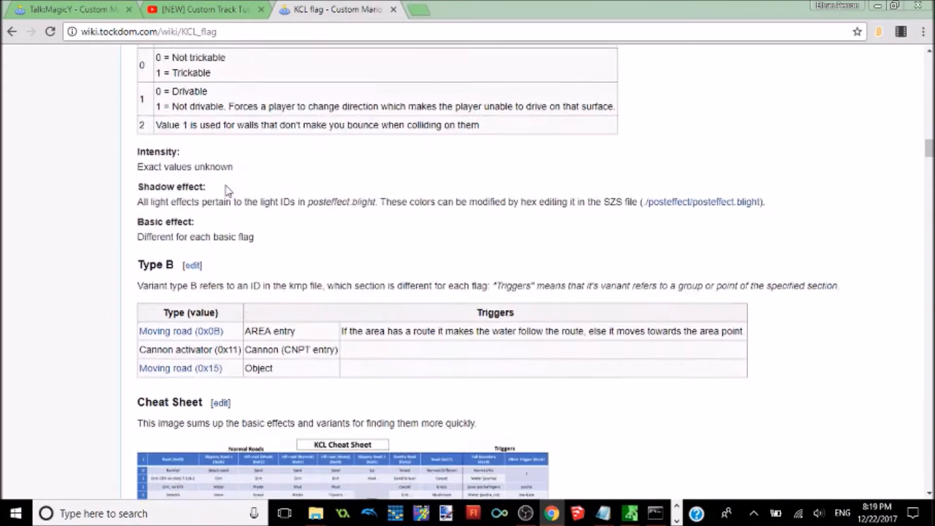
scroll(370, 160, "down", 10)
scroll(376, 159, "up", 20)
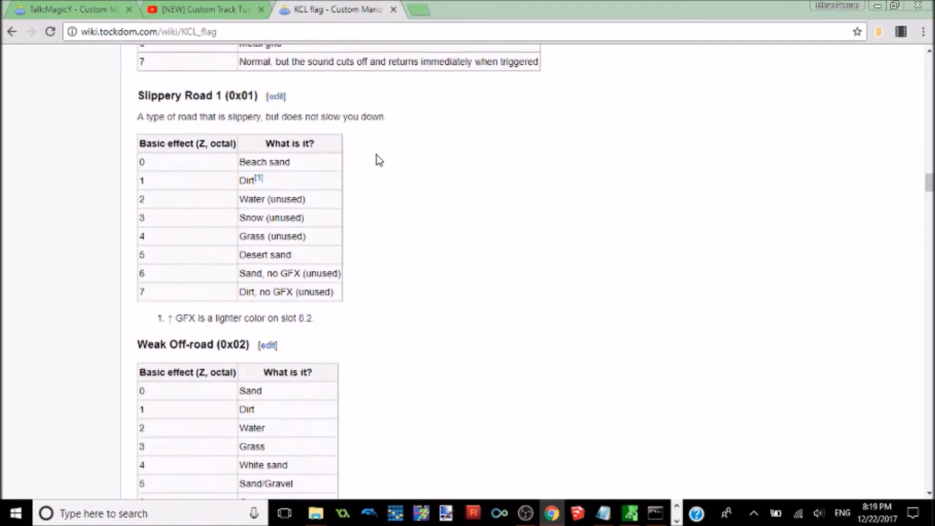
scroll(376, 155, "up", 1)
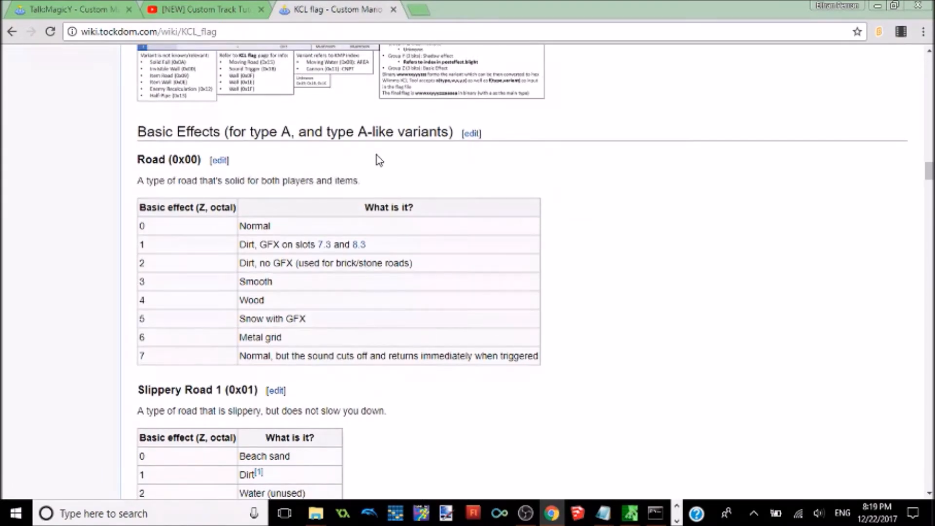
left_click(875, 5)
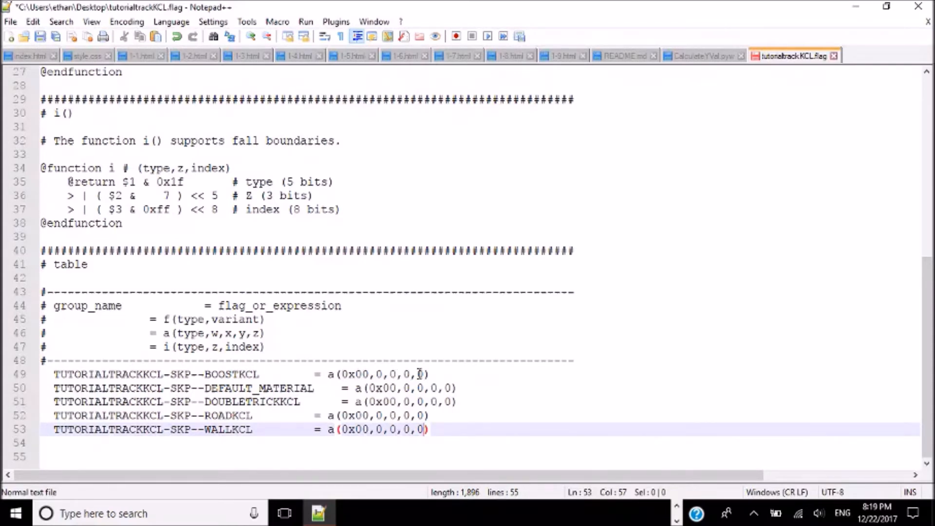
Step: Look up the Boost Pad type on the KCL flag page and set BOOSTKCL's type in the flag file to 0x06
mouse_move(424, 372)
left_mouse_down()
mouse_move(337, 376)
mouse_move(425, 374)
left_mouse_up()
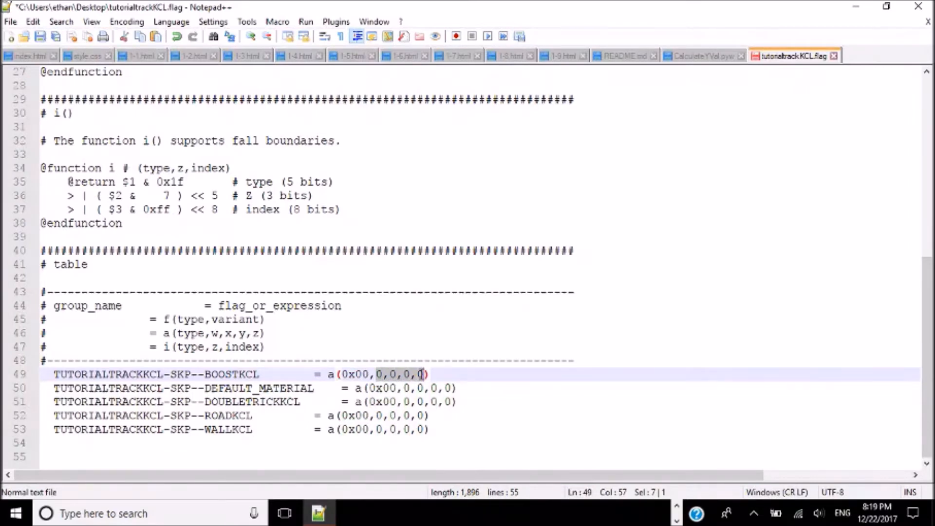
left_click(343, 374)
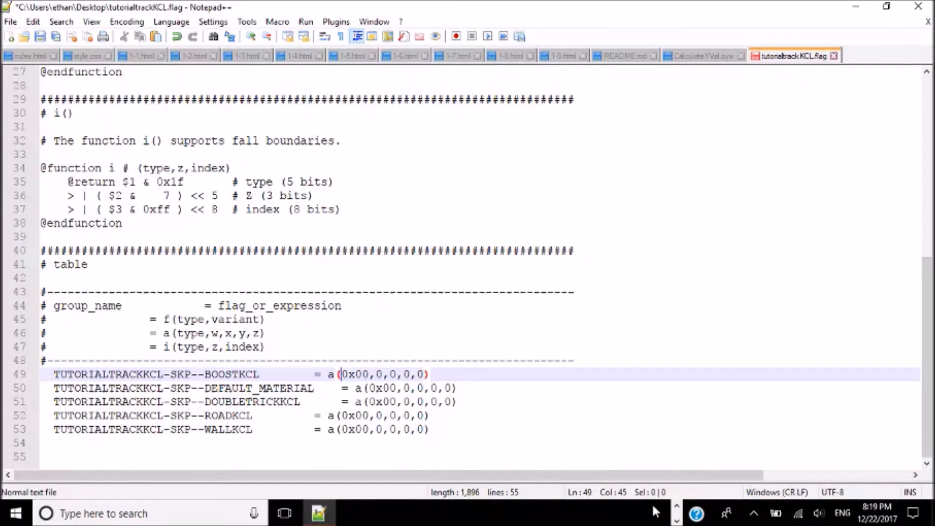
left_click(551, 512)
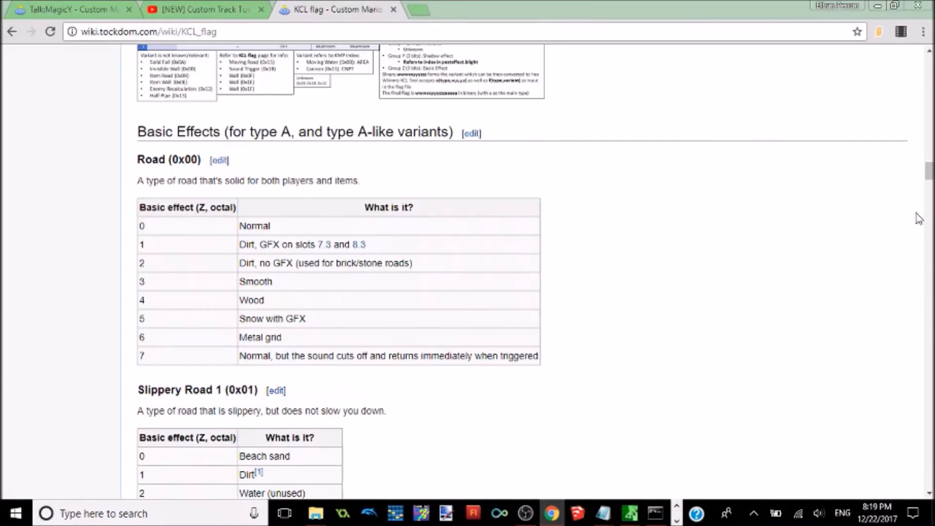
left_click_drag(929, 172, 929, 74)
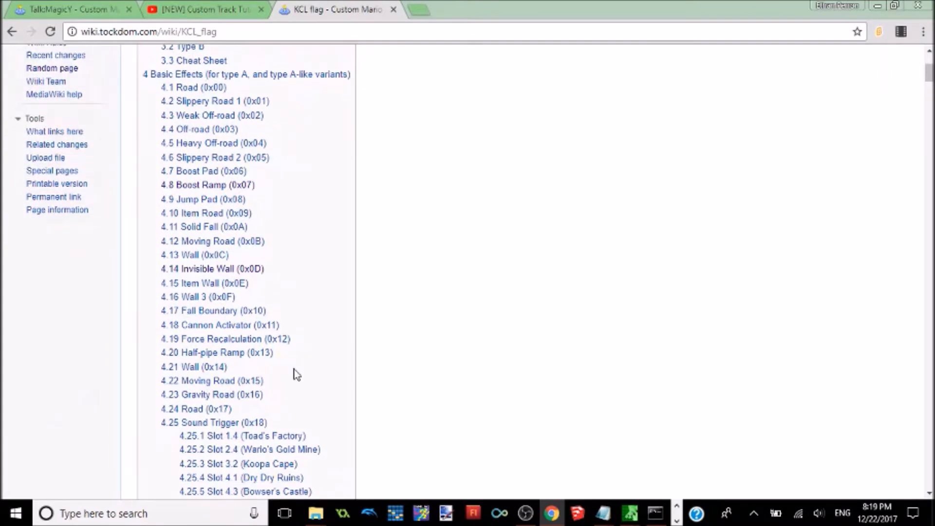
left_click(215, 177)
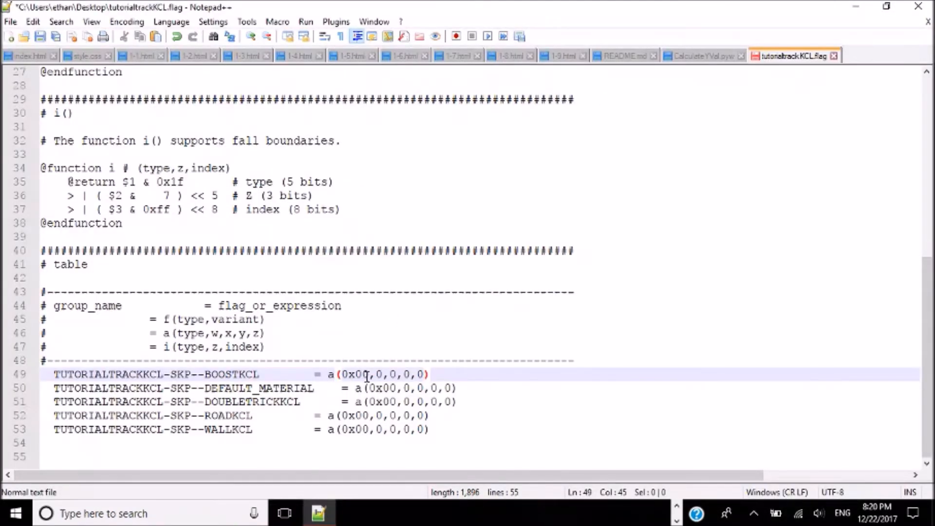
left_click(369, 376)
key("BackSpace")
type("6")
Step: Look up the Boost Ramp type and its effects on the KCL flag page and set DOUBLETRICKKCL's type to 0x07
left_click(396, 403)
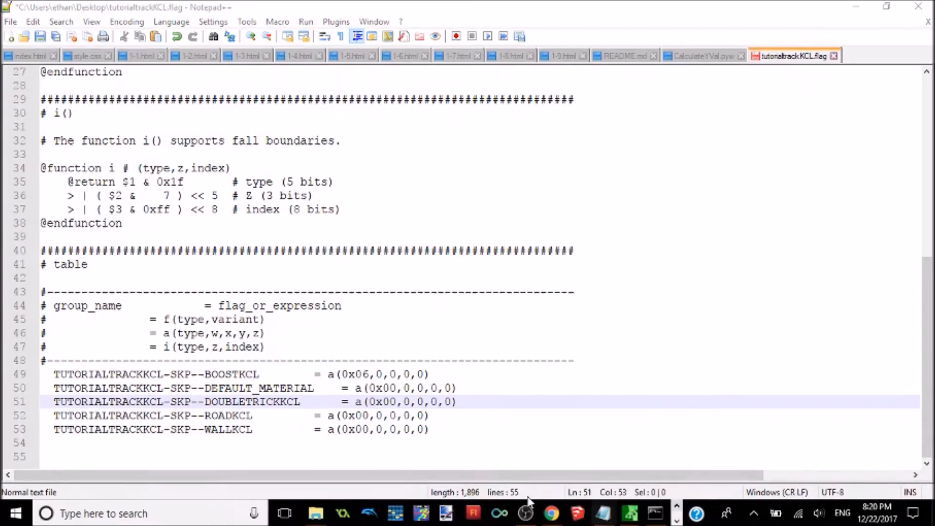
left_click(552, 513)
left_click_drag(931, 232, 931, 75)
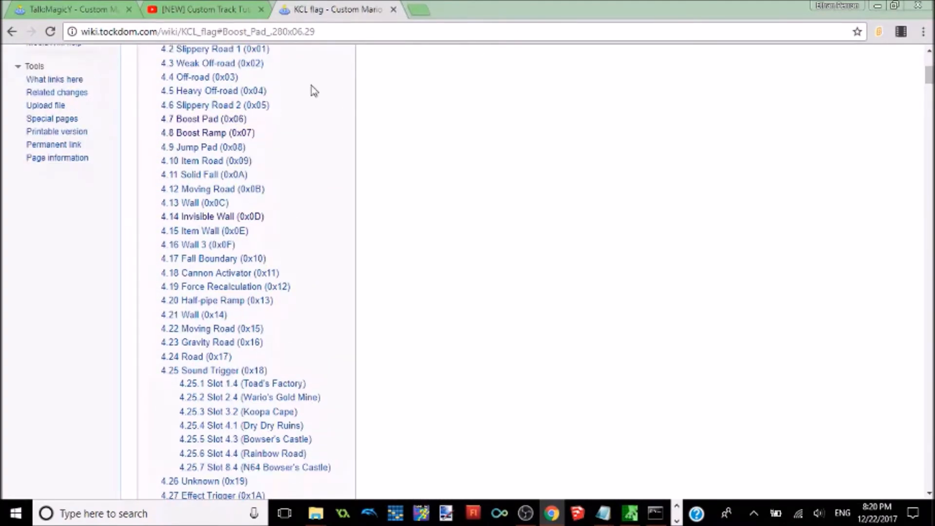
left_click(166, 136)
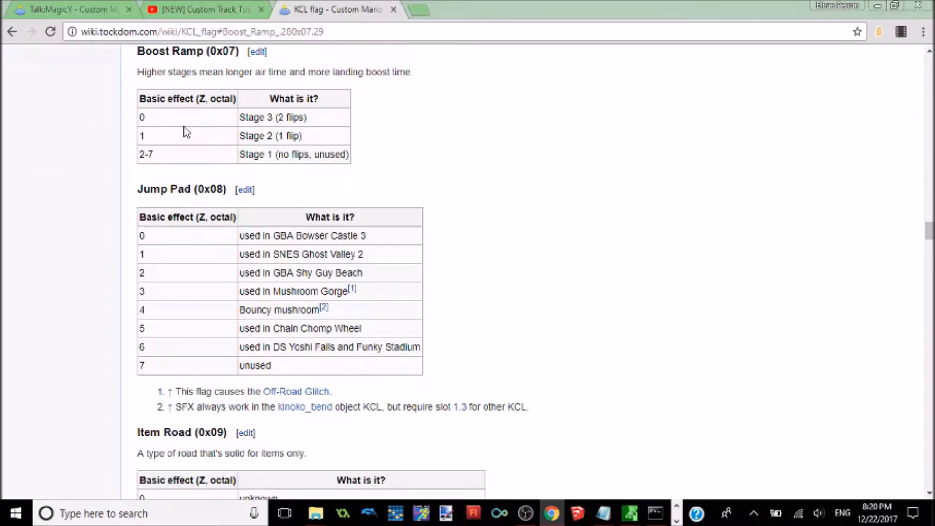
left_click_drag(277, 118, 308, 118)
left_click_drag(146, 117, 139, 117)
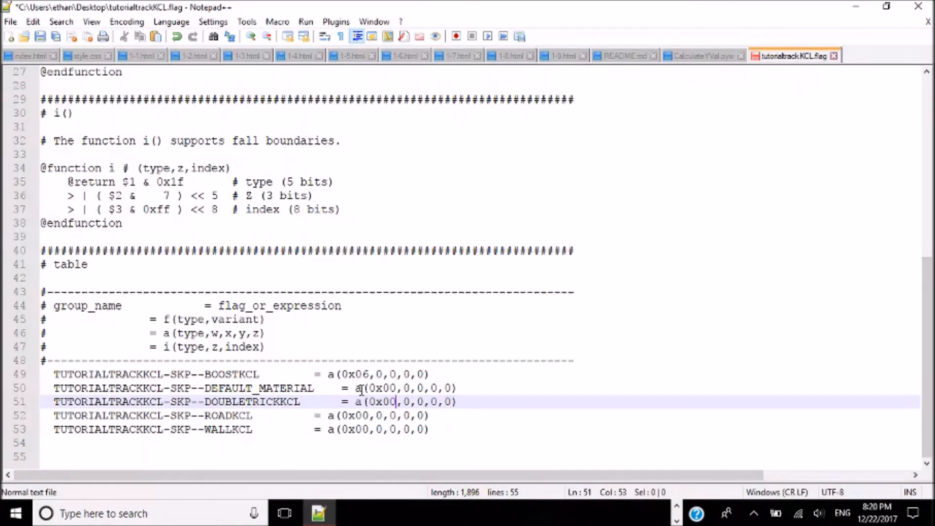
key("BackSpace")
type("7")
Step: Try 1 as the last argument of the DOUBLETRICKKCL line and set it back to 0
key("Right")
key("Right")
key("Right")
key("Right")
key("Left")
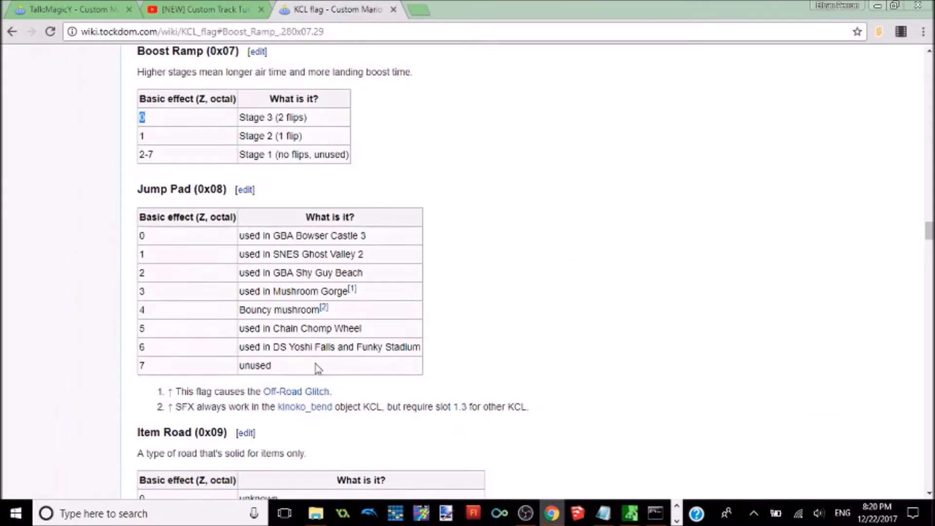
left_click_drag(143, 136, 811, 5)
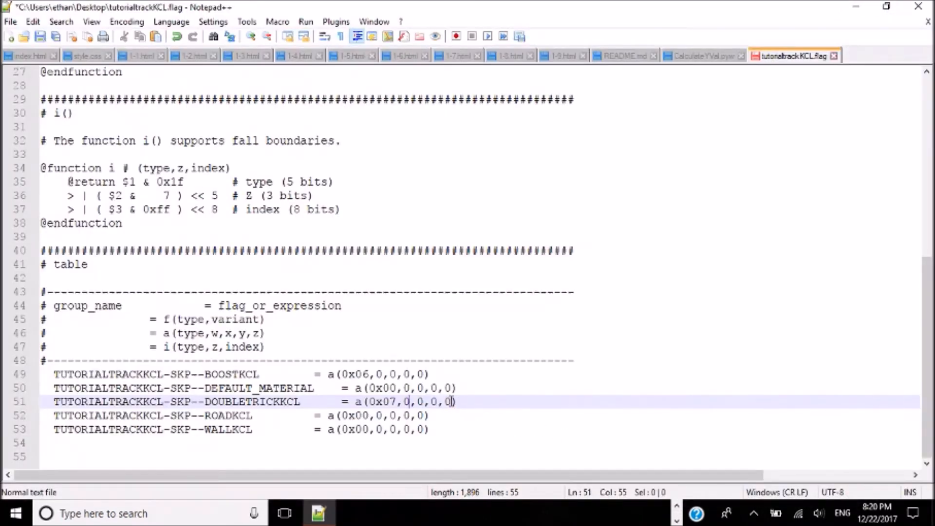
left_click(453, 402)
key("BackSpace")
type("1")
key("BackSpace")
type("0")
Step: Place the cursor in the ROADKCL line's type value and examine the Road (0x00) basic effects on the KCL flag page
key("Left")
key("Left")
key("Left")
key("Down")
key("Left")
key("Left")
key("Left")
key("Left")
key("Left")
key("Left")
key("Left")
key("Left")
key("Left")
key("Left")
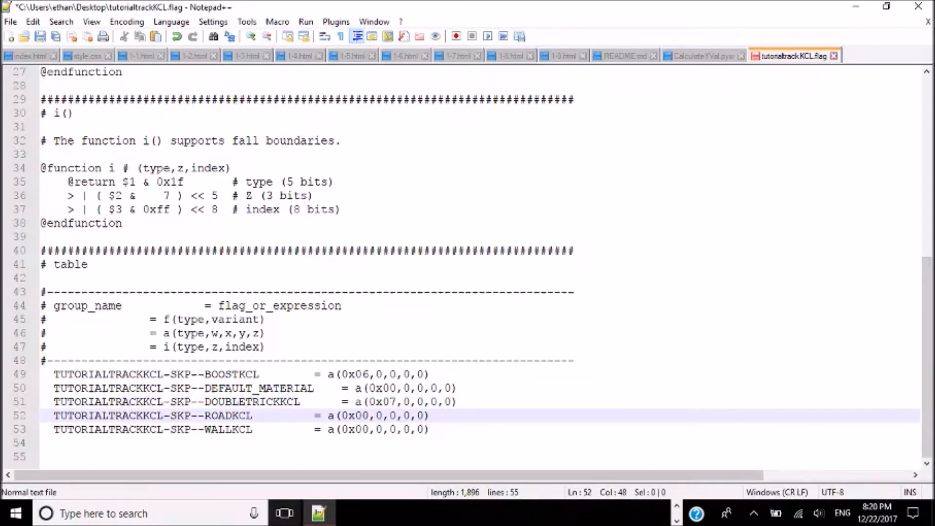
left_click(677, 508)
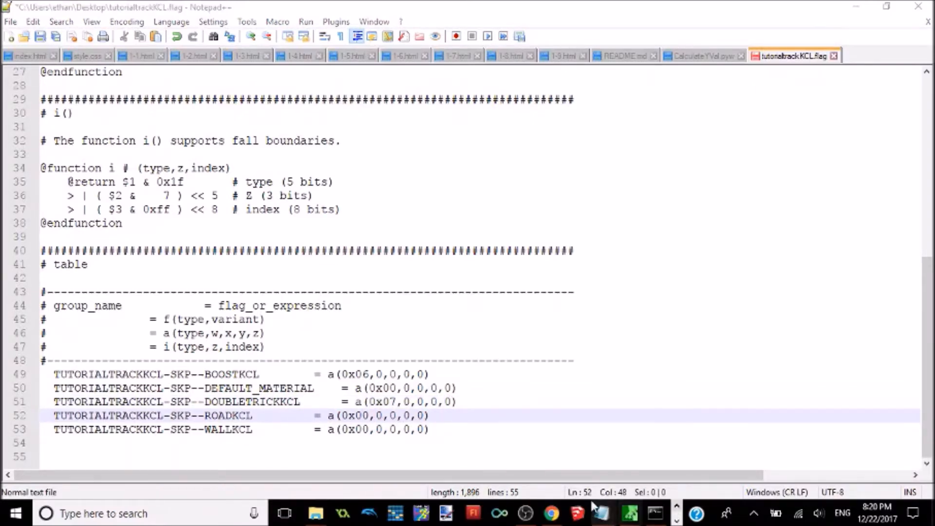
left_click(551, 513)
left_click_drag(930, 231, 930, 67)
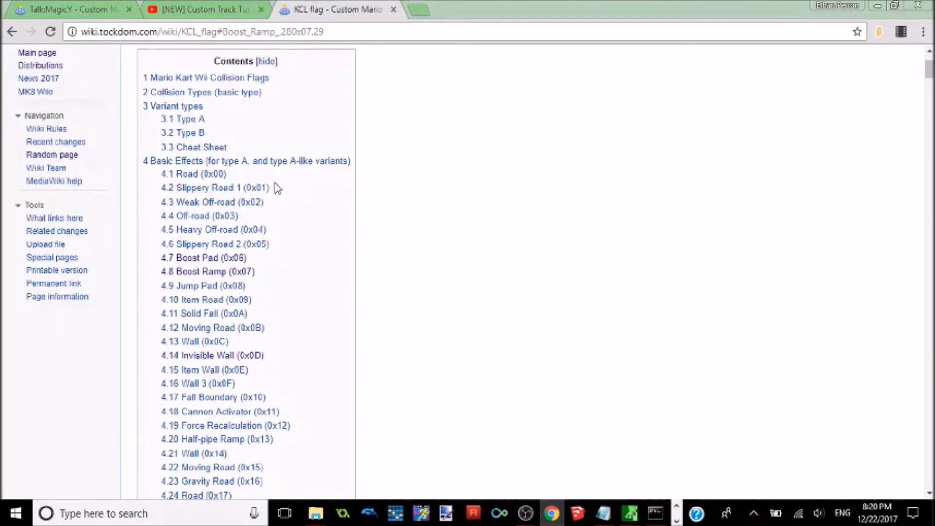
left_click(195, 174)
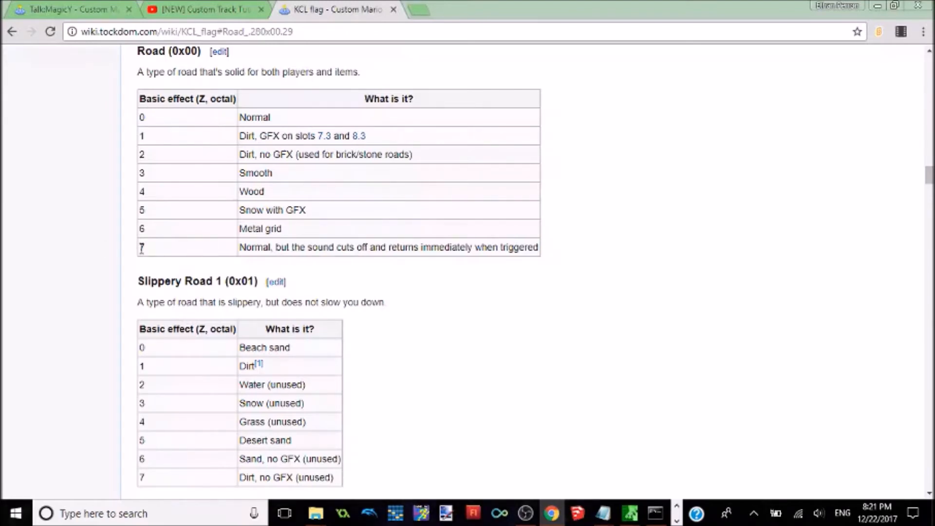
double_click(142, 248)
left_click(79, 193)
left_click_drag(135, 169, 144, 174)
left_click(136, 176)
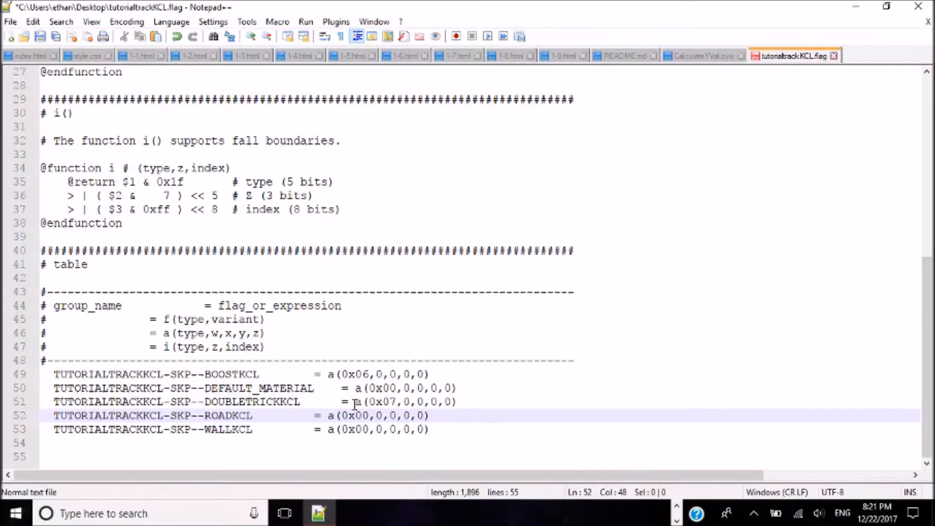
key("Left")
key("Right")
key("Right")
key("Left")
key("Left")
key("Right")
key("Right")
key("Right")
key("Right")
key("Right")
key("Right")
key("Left")
key("Left")
key("Left")
key("Left")
key("Left")
Step: Open the KCL Cheat Sheet image from the KCL flag page and examine its explanation of the variant's group W collision bits
left_click(676, 505)
left_click(548, 517)
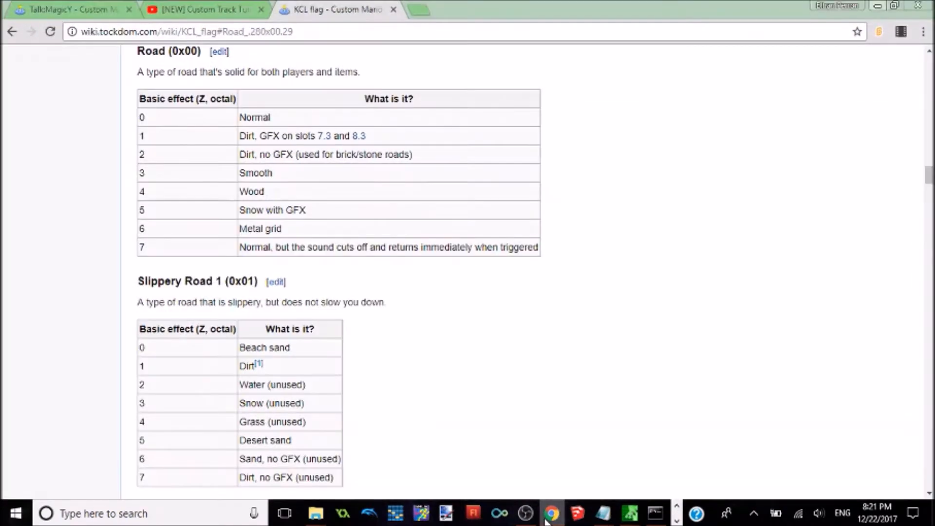
left_click_drag(929, 181, 929, 165)
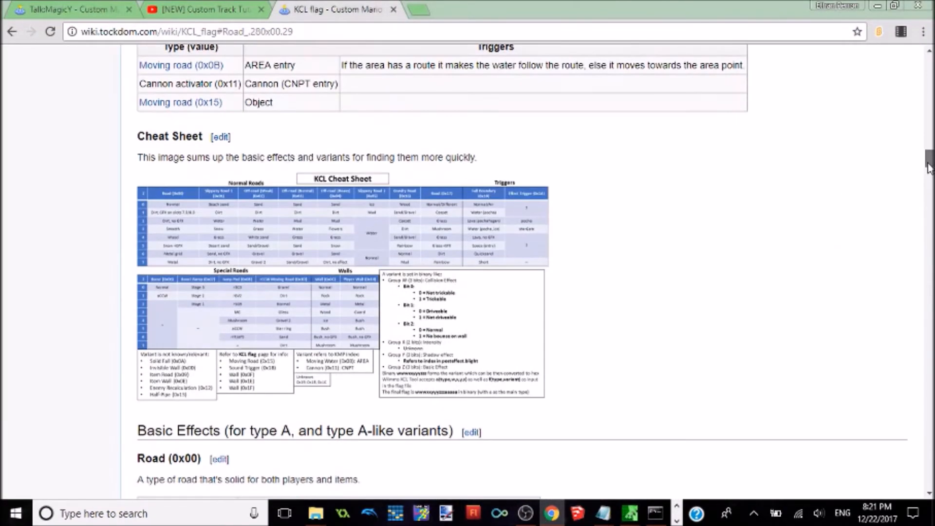
left_click(509, 184)
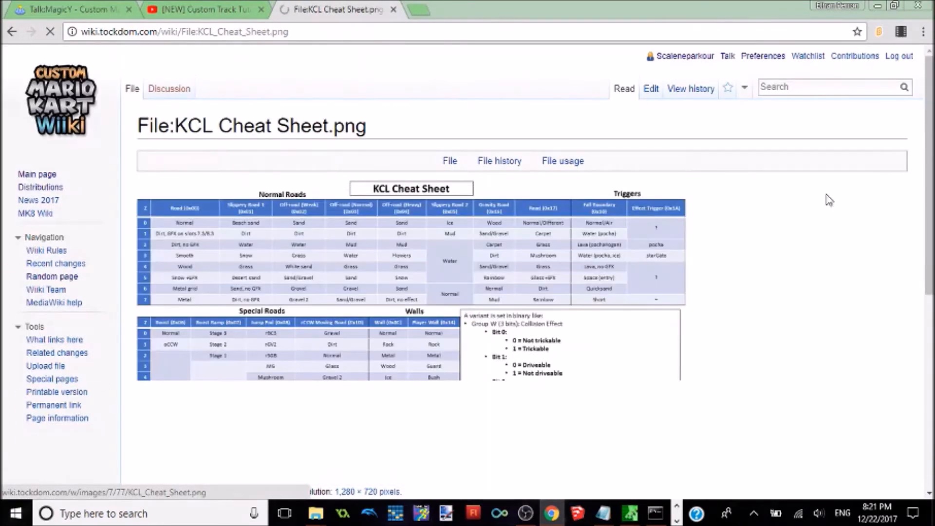
scroll(474, 270, "down", 1)
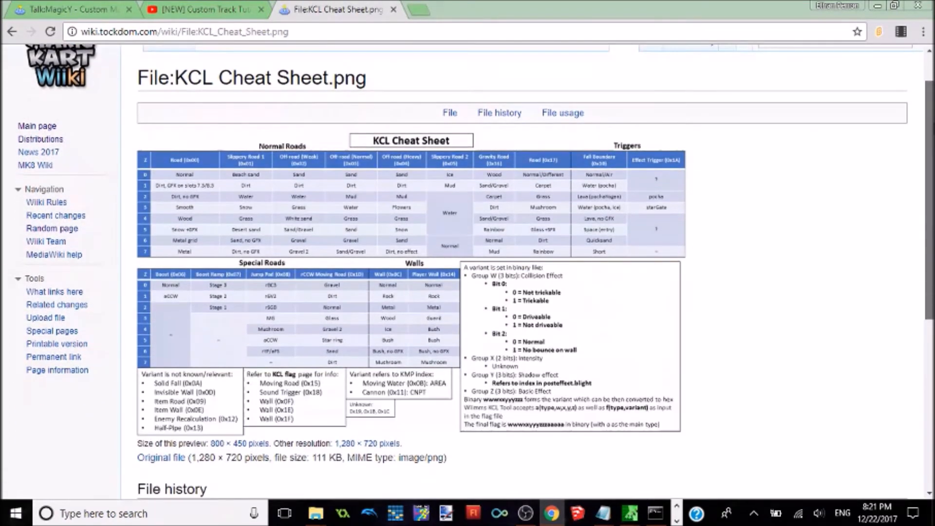
scroll(502, 254, "down", 1)
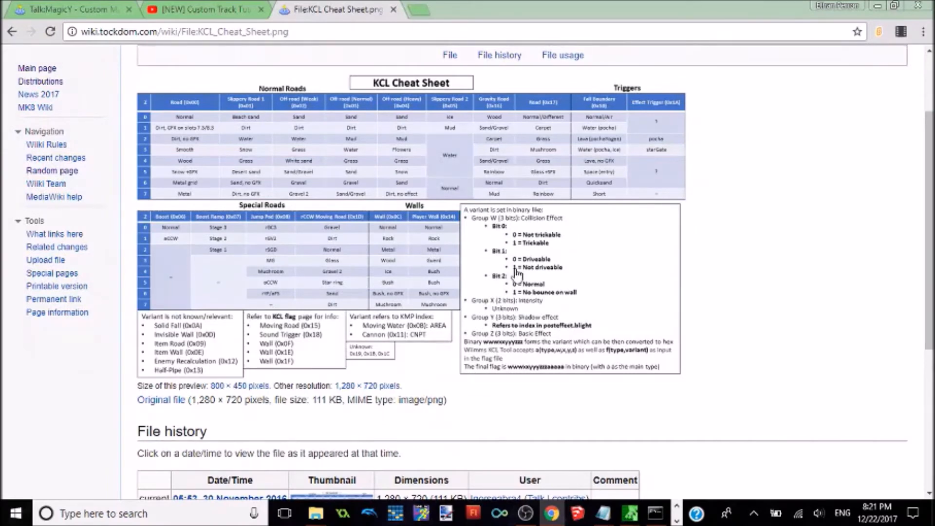
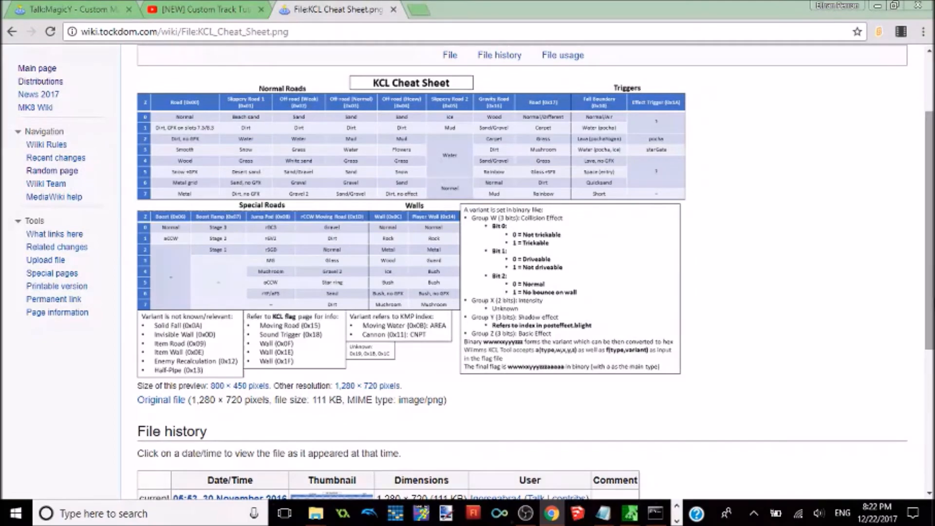
Step: Return to the KCL flag page and look up the Wall (0x14) type and its variants
scroll(930, 220, "up", 2)
left_click_drag(929, 239, 928, 285)
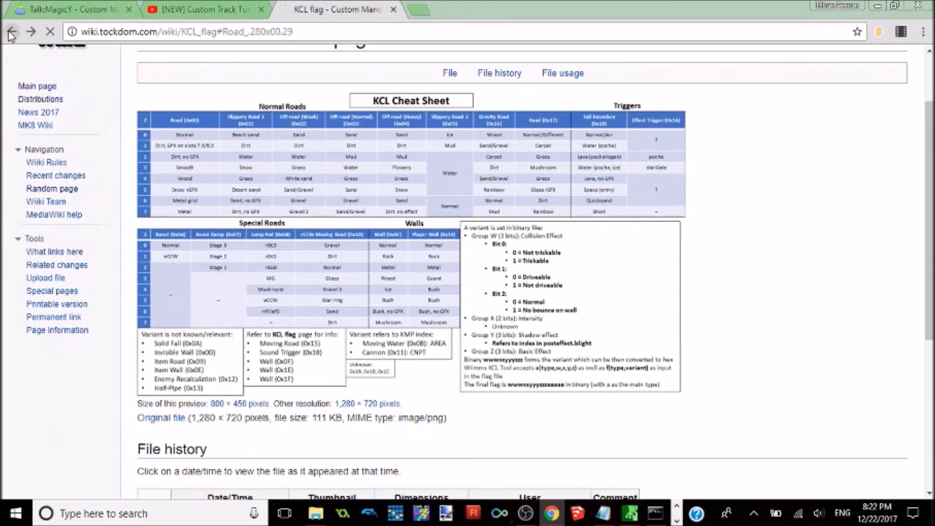
left_click(12, 33)
left_click_drag(928, 159, 442, 200)
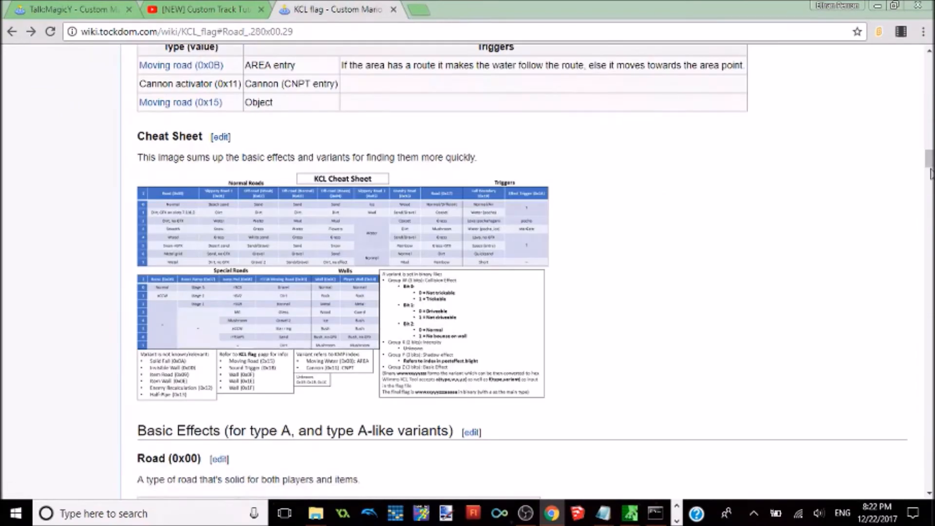
left_click(930, 170)
left_click_drag(930, 170, 929, 73)
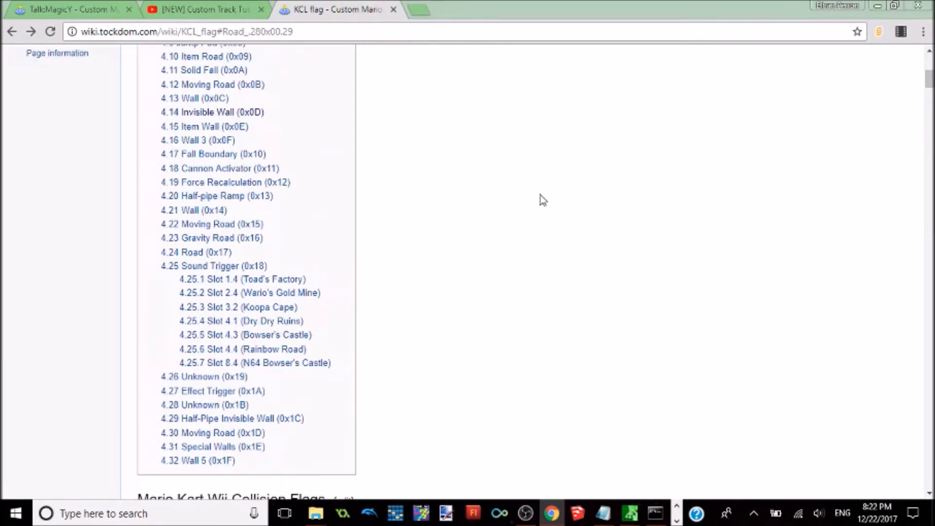
left_click(209, 209)
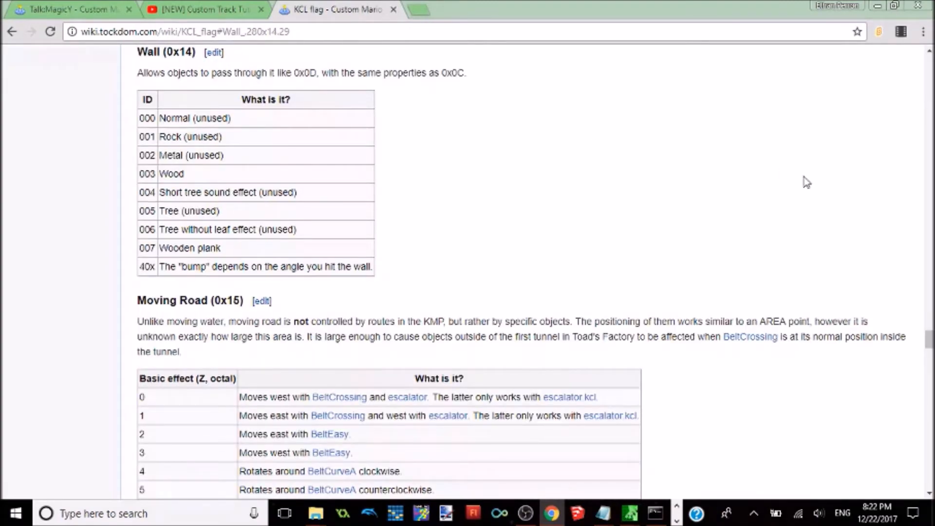
Step: Look up the Wall (0x0C) type, set WALLKCL's type to 0x0C with 0 as its last argument, and save and close the flag file
left_click_drag(928, 345, 926, 79)
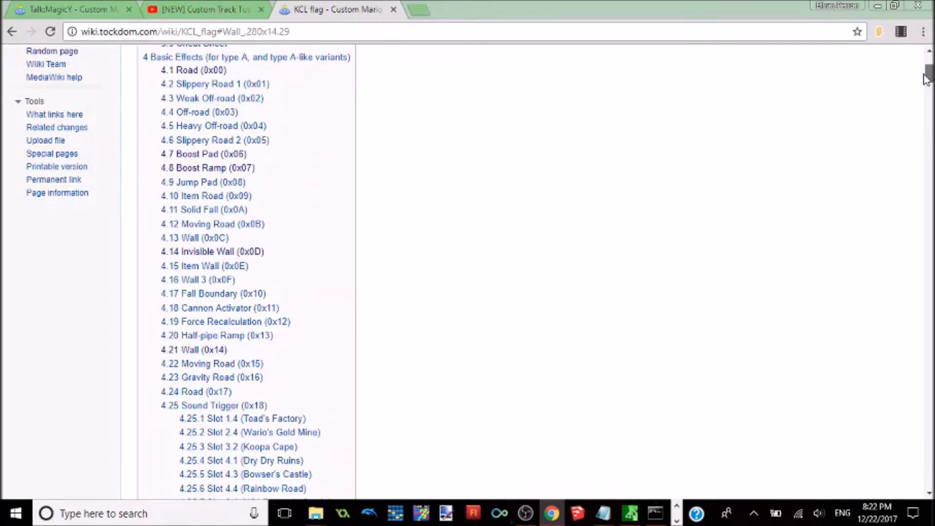
left_click(222, 239)
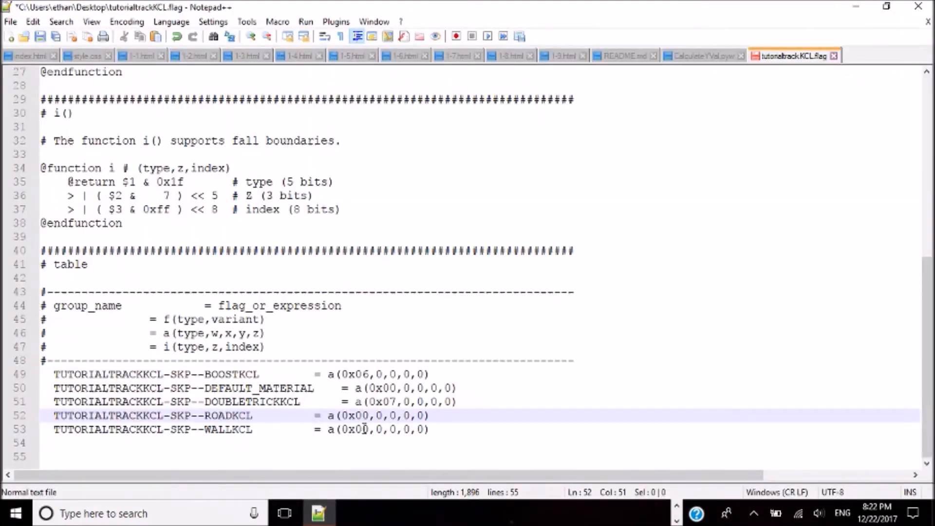
left_click(370, 430)
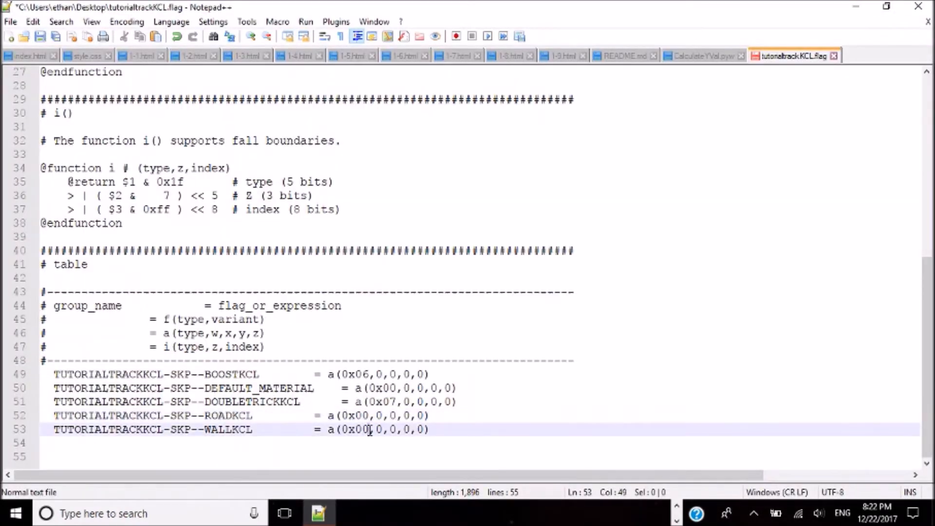
key("BackSpace")
type("C")
left_click(426, 430)
key("BackSpace")
type("0")
key("ctrl+s")
left_click(918, 6)
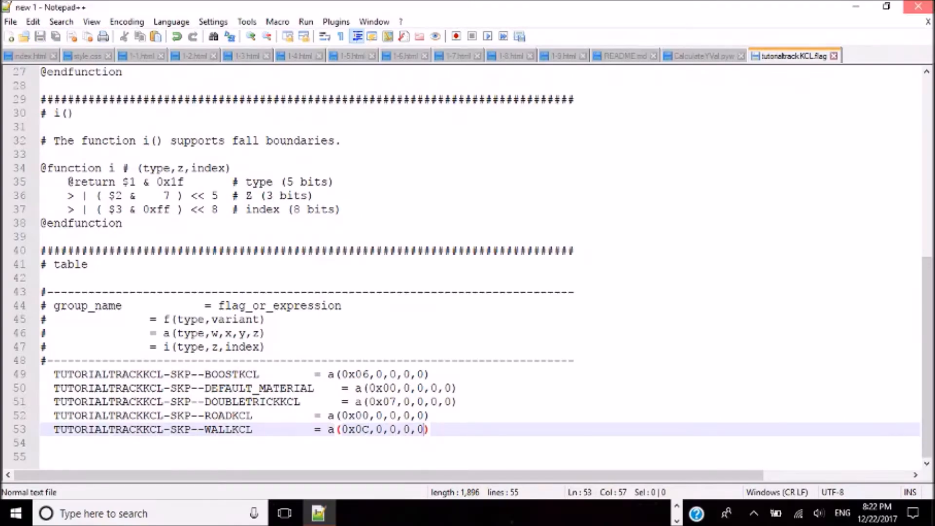
left_click_drag(692, 157, 658, 170)
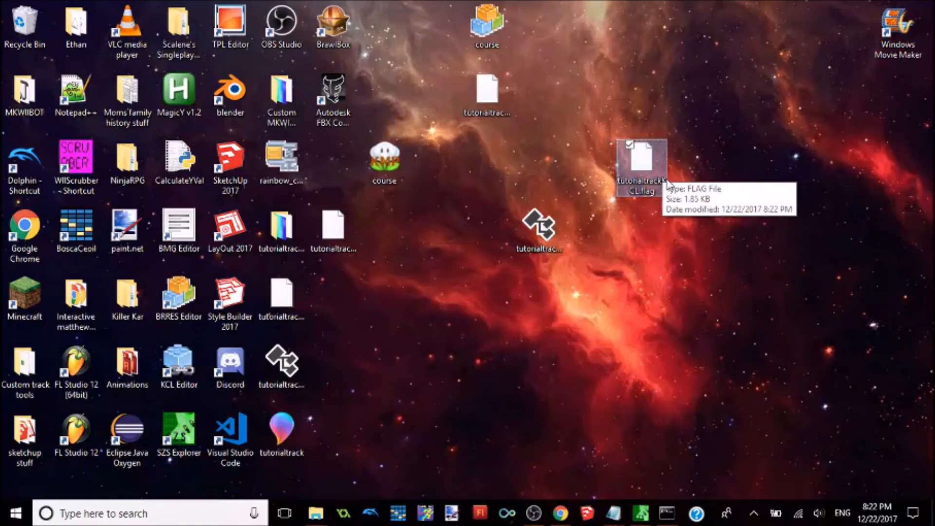
Step: Search Google in a new Chrome tab for "wiimms kcl tools scripts" and open the wiki page Creating a KCL with Wiimms Tools
left_click(561, 513)
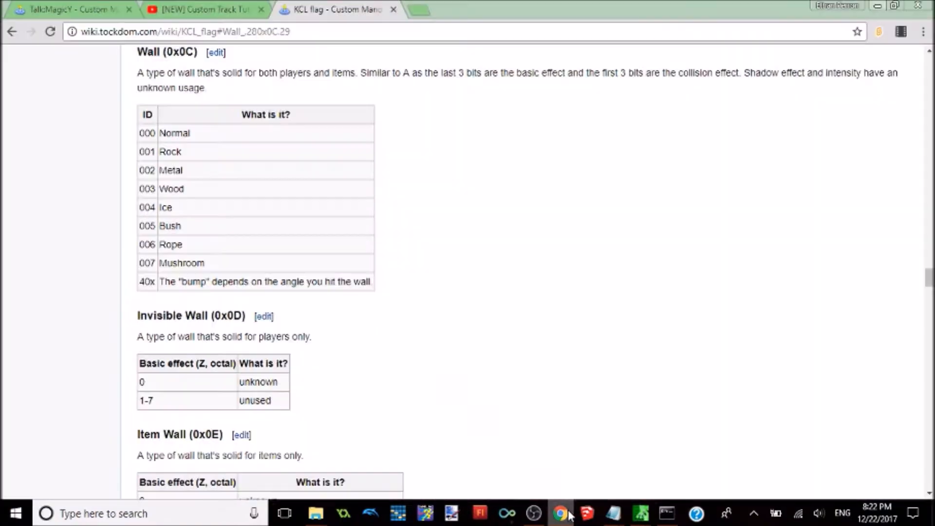
left_click(422, 12)
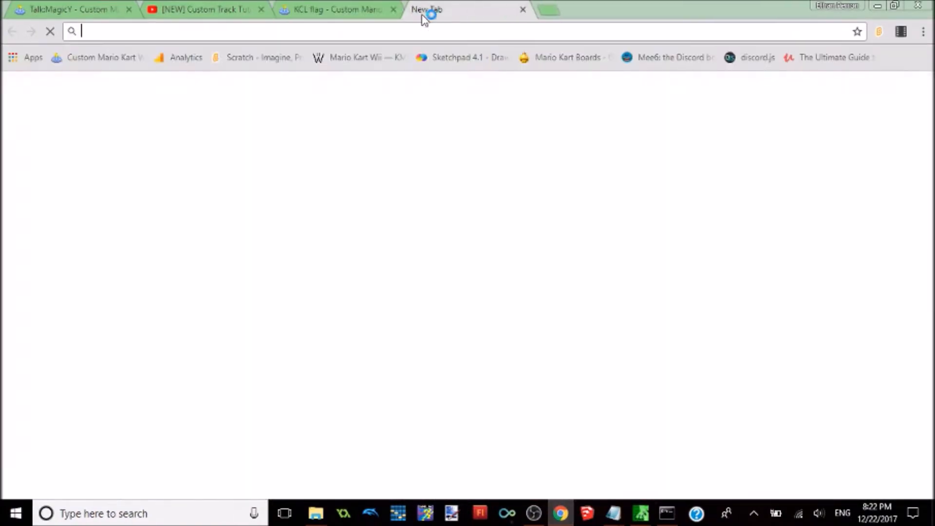
type("wiimms")
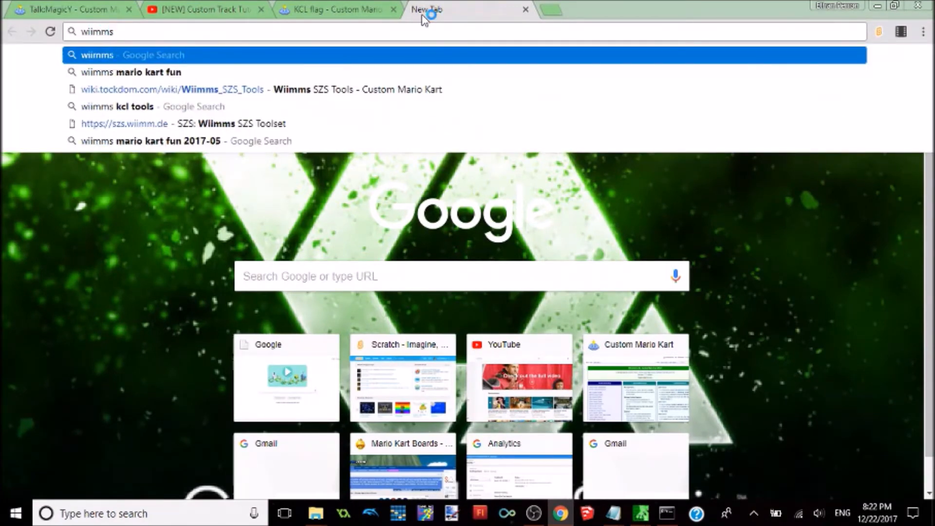
type(" kcl tools scripts")
key("Return")
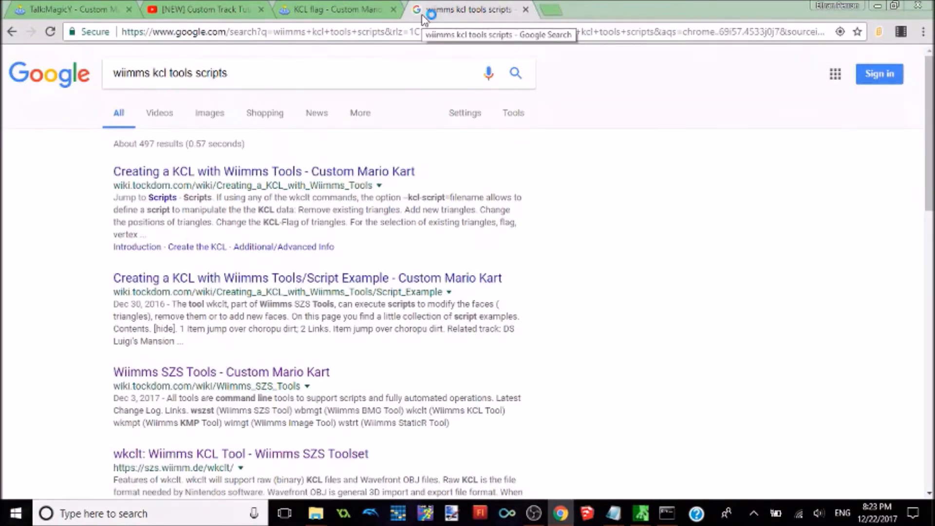
left_click(353, 175)
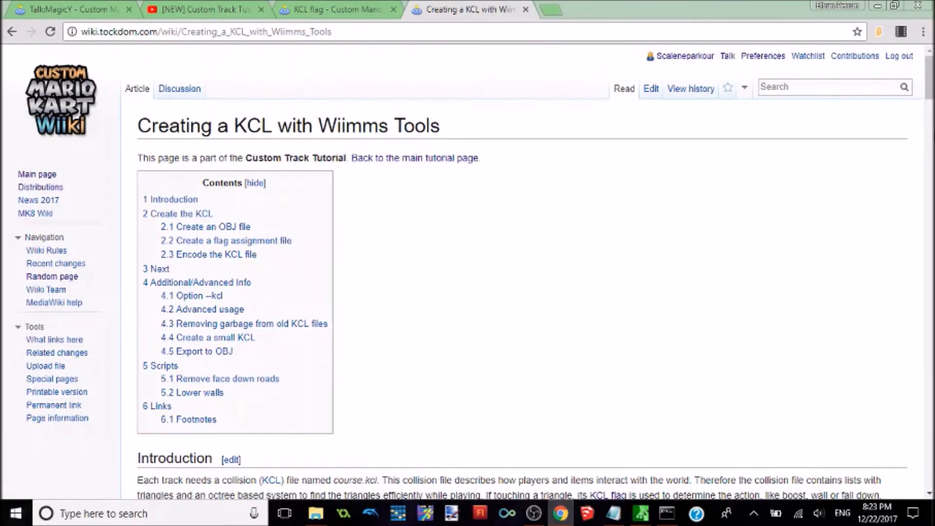
Step: Find the Lower walls section and examine the wkclt encode command that uses the lower-walls.txt script
scroll(521, 273, "down", 15)
scroll(924, 224, "down", 13)
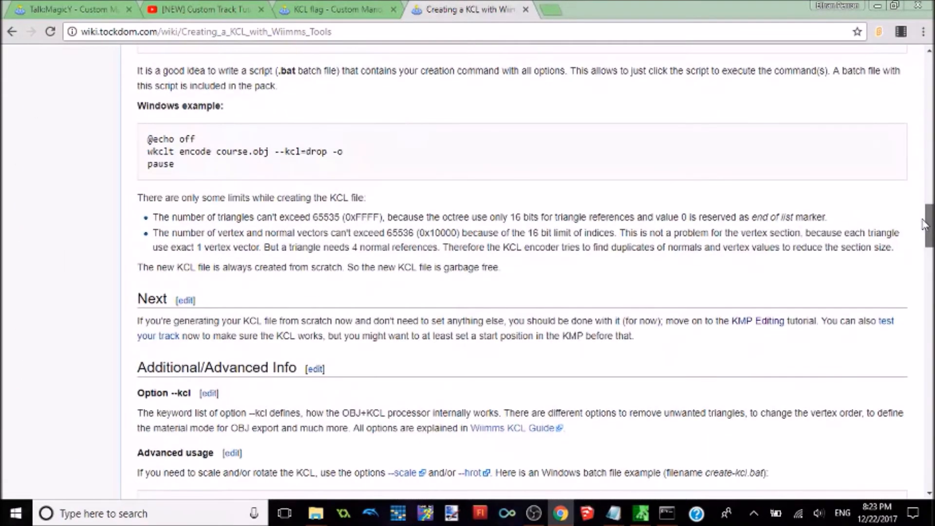
left_click_drag(924, 224, 927, 407)
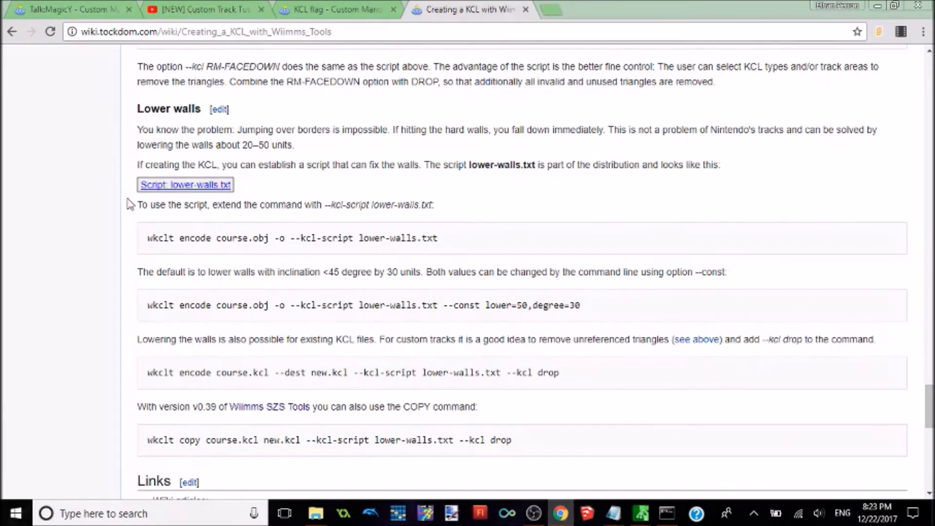
left_click_drag(147, 238, 443, 244)
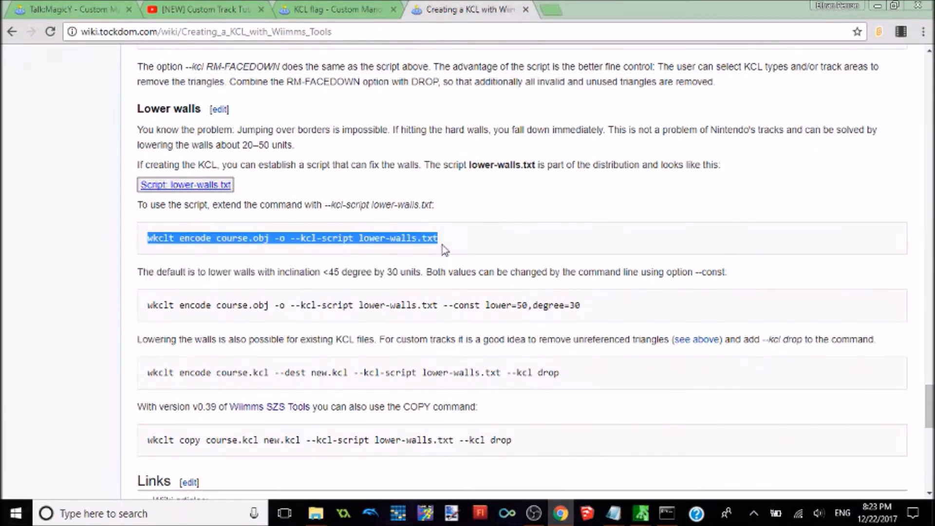
left_click(459, 205)
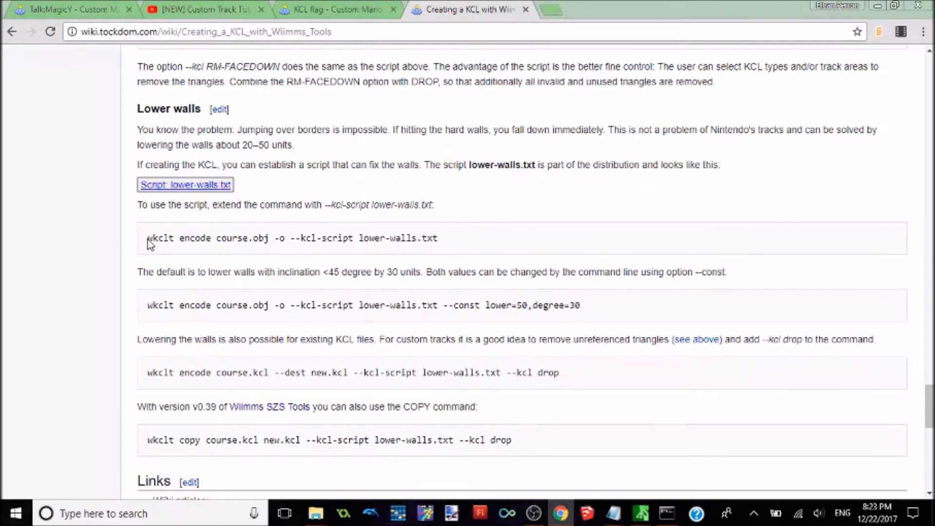
left_click_drag(149, 238, 439, 244)
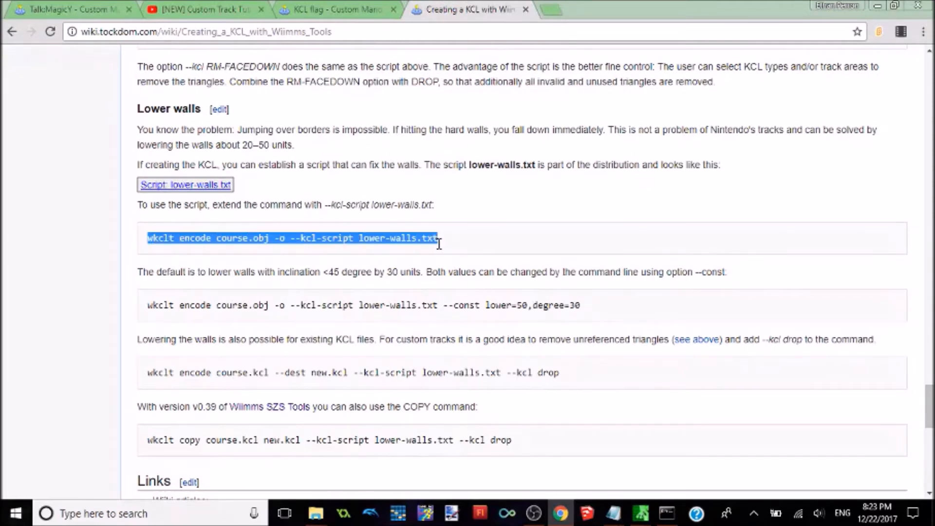
Step: Expand the lower-walls.txt script on the wiki page and copy its full text
left_click(201, 186)
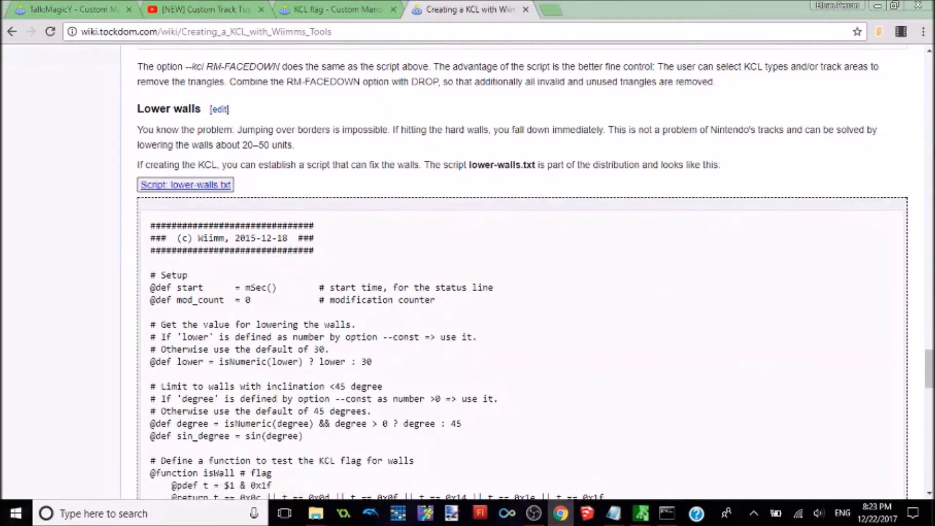
mouse_move(929, 358)
left_mouse_down()
mouse_move(930, 391)
mouse_move(930, 364)
left_mouse_up()
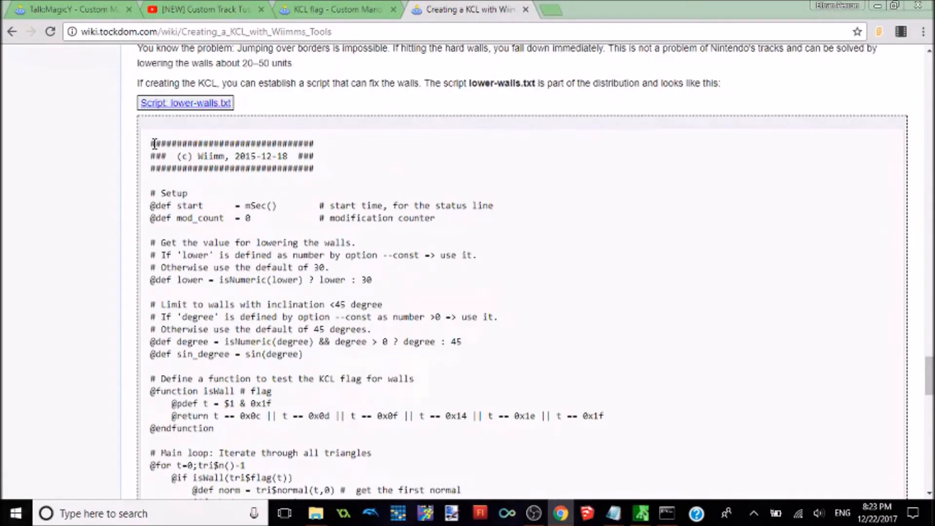
left_click_drag(150, 144, 363, 387)
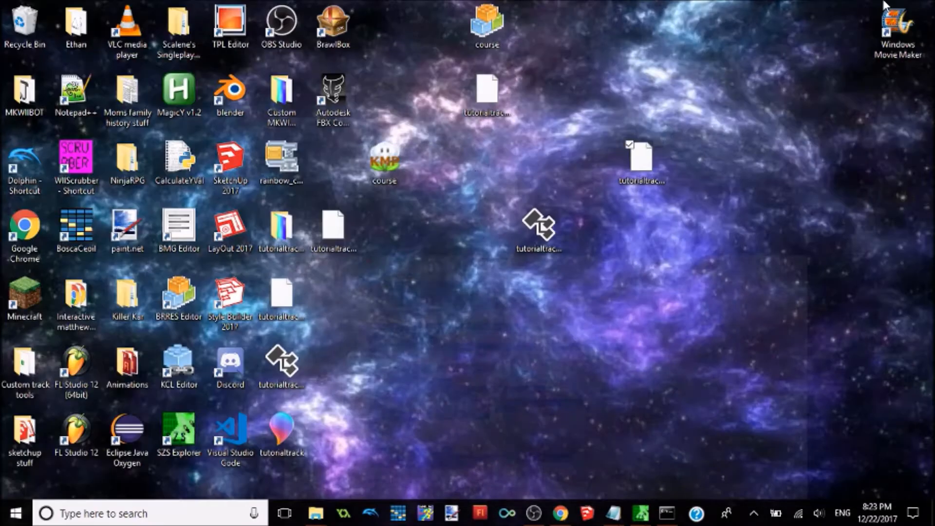
Step: Create a text document on the desktop named lower-walls.txt
left_click(877, 6)
right_click(417, 311)
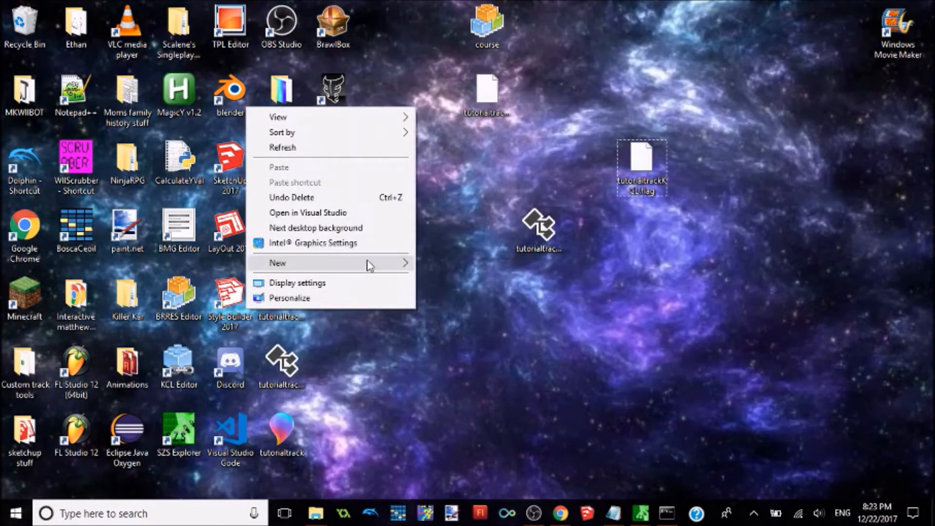
mouse_move(370, 265)
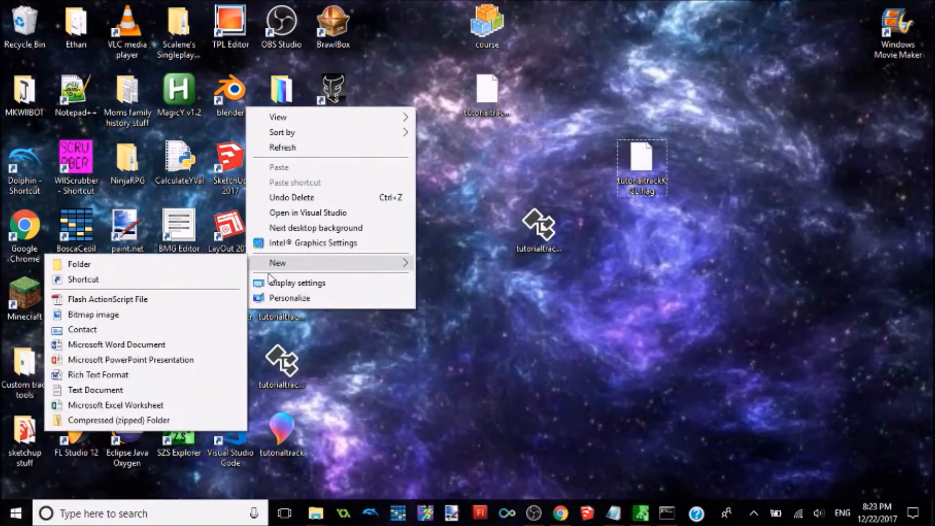
left_click(136, 389)
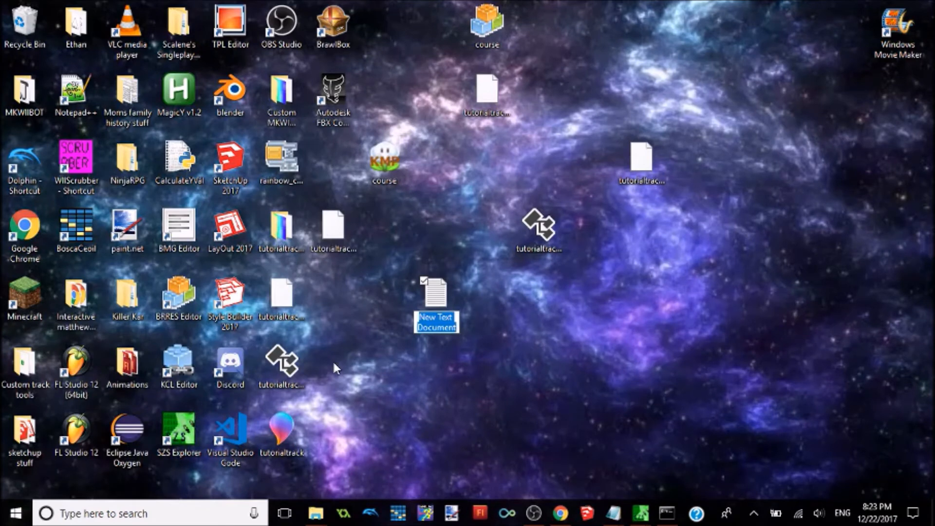
type("lower-walls")
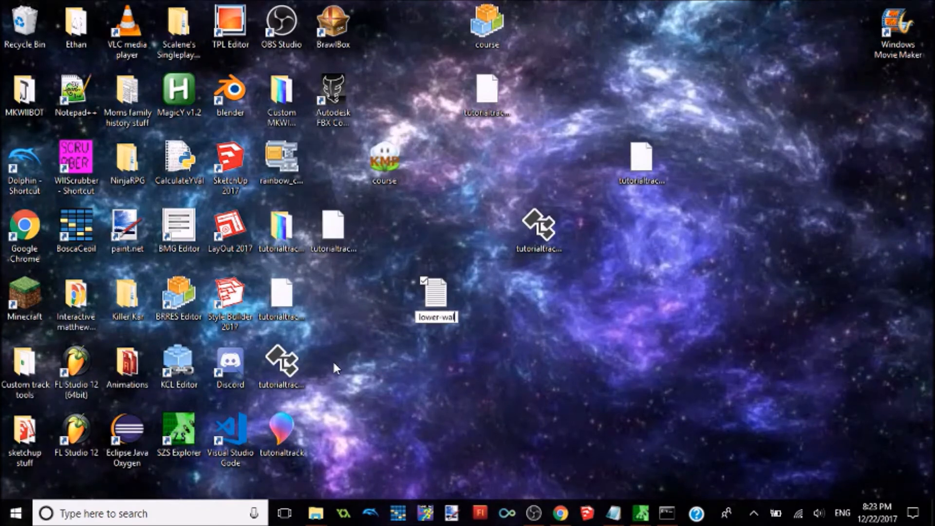
type(".txt")
key("Return")
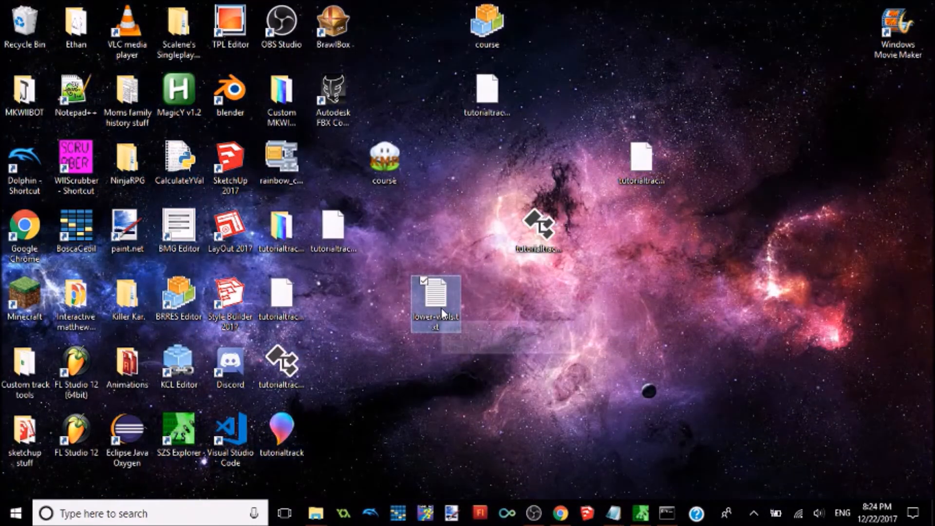
Step: Paste the copied script into lower-walls.txt, then save and close the file
double_click(441, 307)
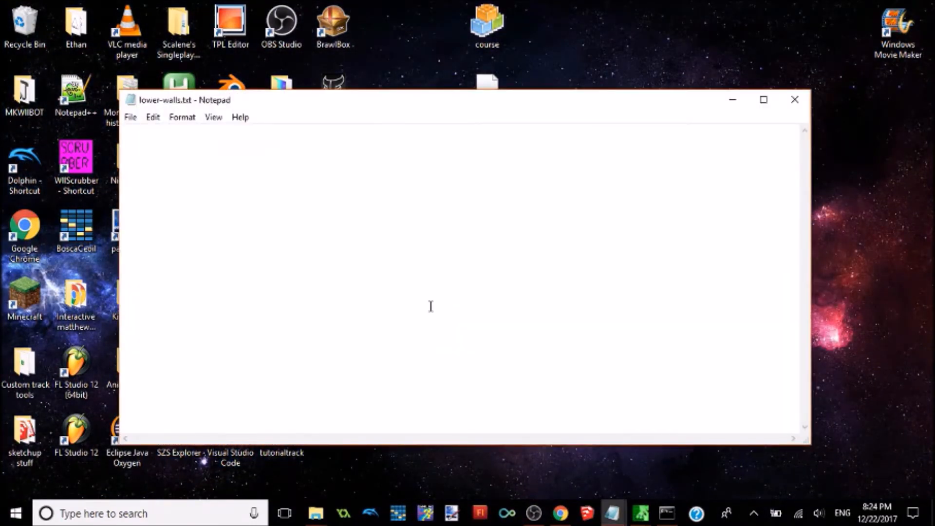
key("ctrl+v")
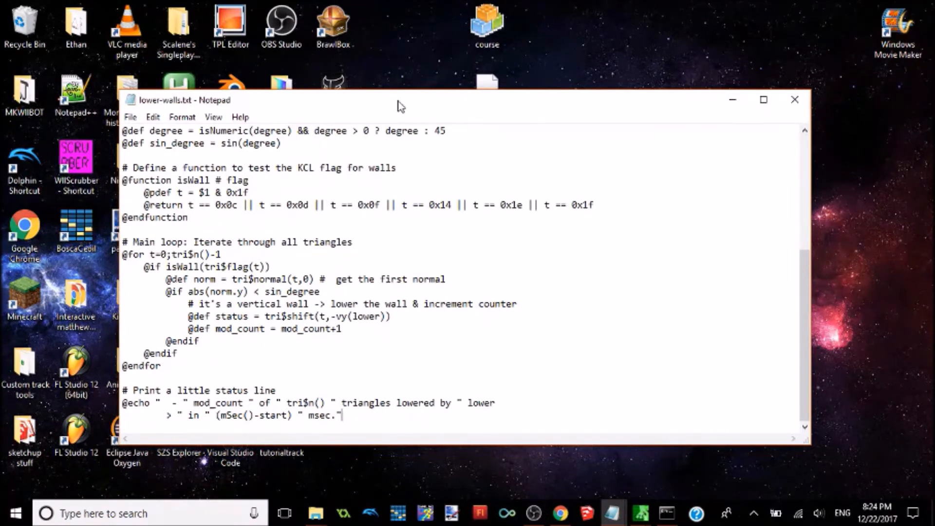
left_click(804, 101)
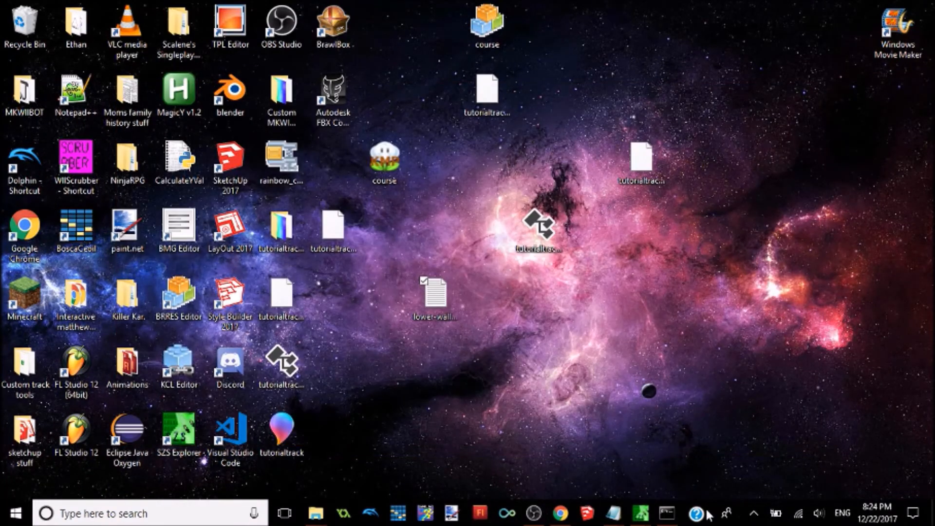
Step: In Command Prompt, enter wkclt encode with tutorialtrackKCl.obj as the input file, checking the command syntax on the wiki page
left_click(666, 513)
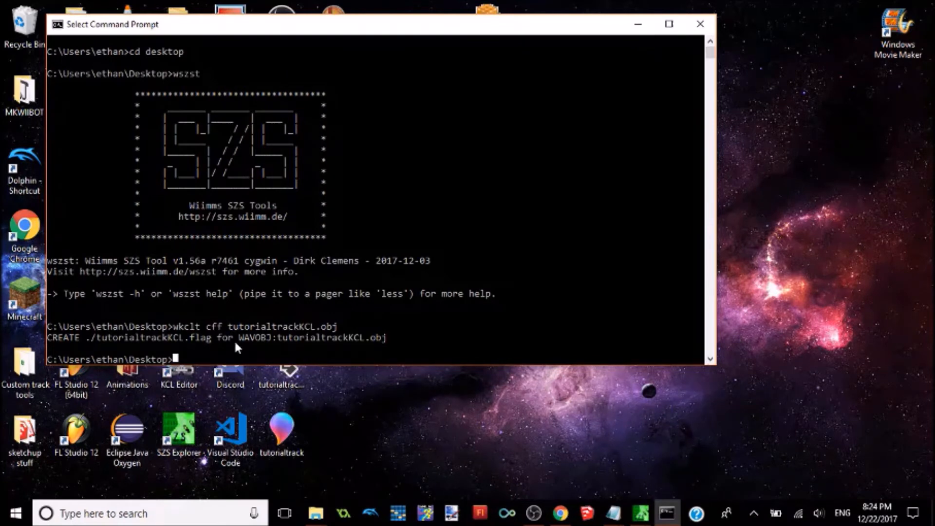
type("wkclt")
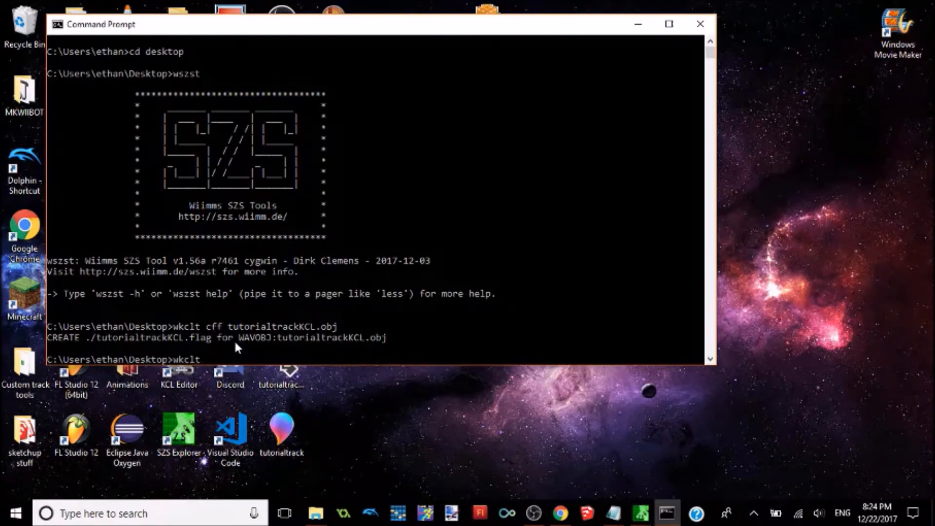
left_click(561, 513)
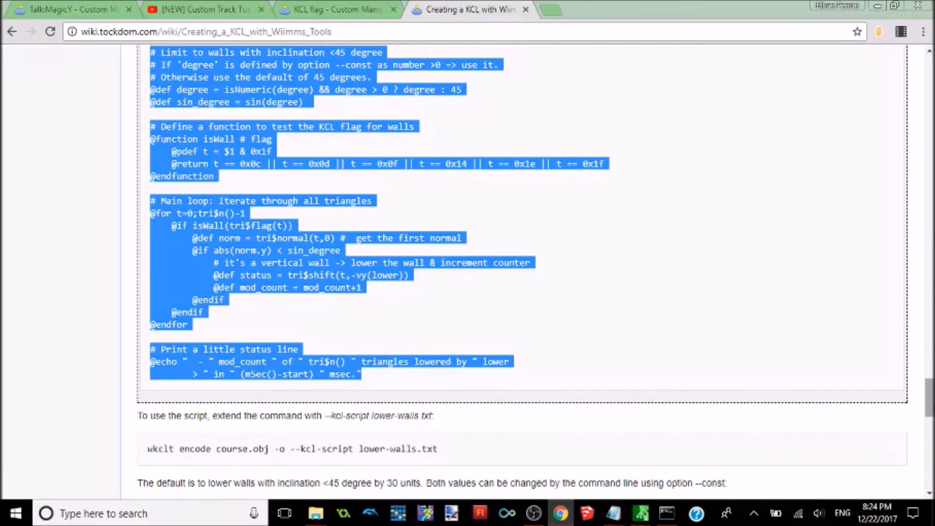
scroll(550, 331, "down", 2)
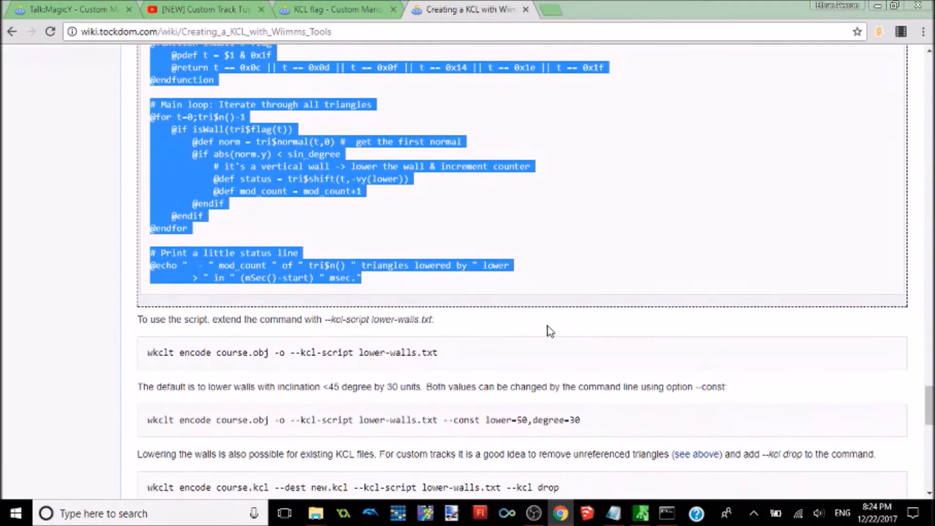
left_click(877, 5)
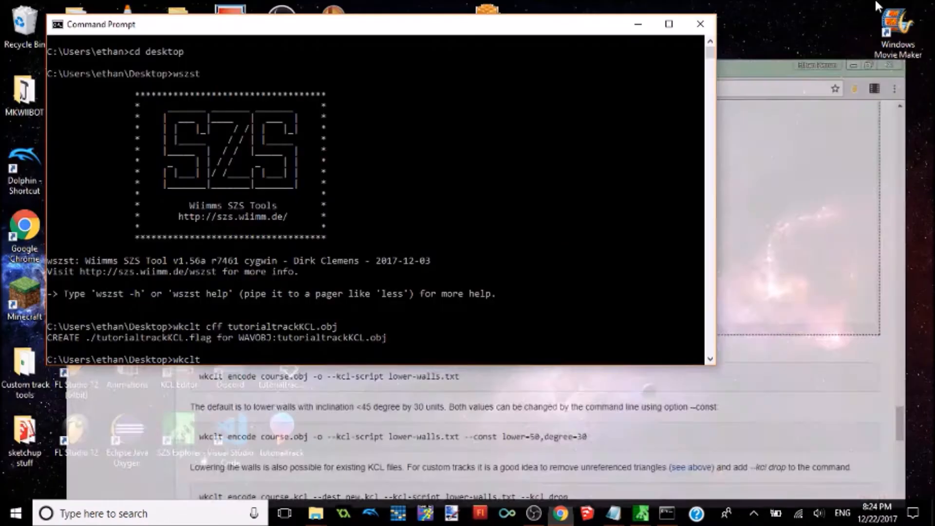
type("encode ")
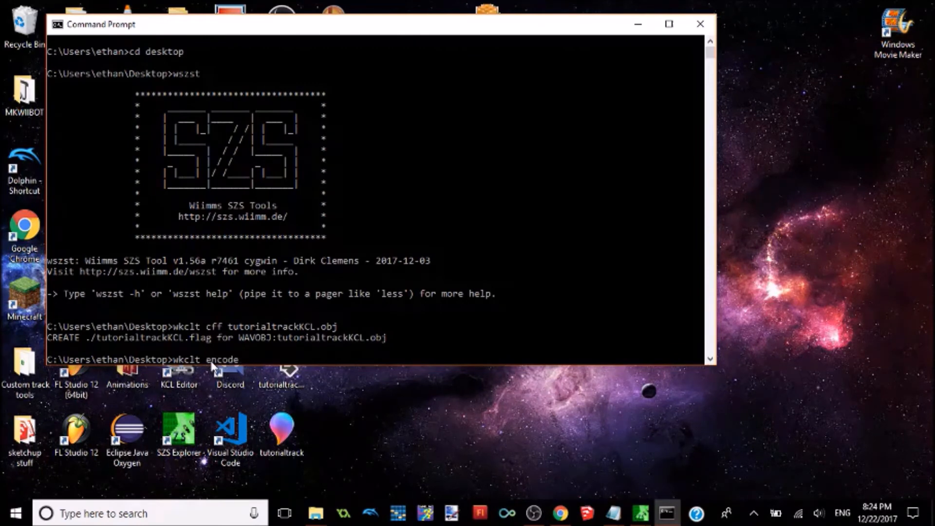
type("tutoria")
key("Tab")
key("Tab")
key("Tab")
key("Tab")
key("Tab")
key("Tab")
key("Tab")
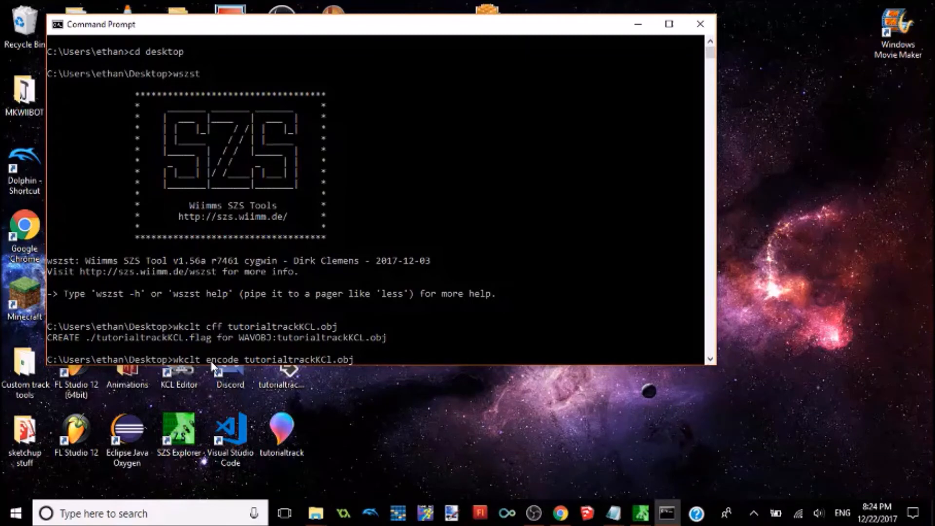
Step: Complete the encode command with the options -o --kcl-script lower-walls.txt and run it
type("-o --kcl-script lower-walls.txt")
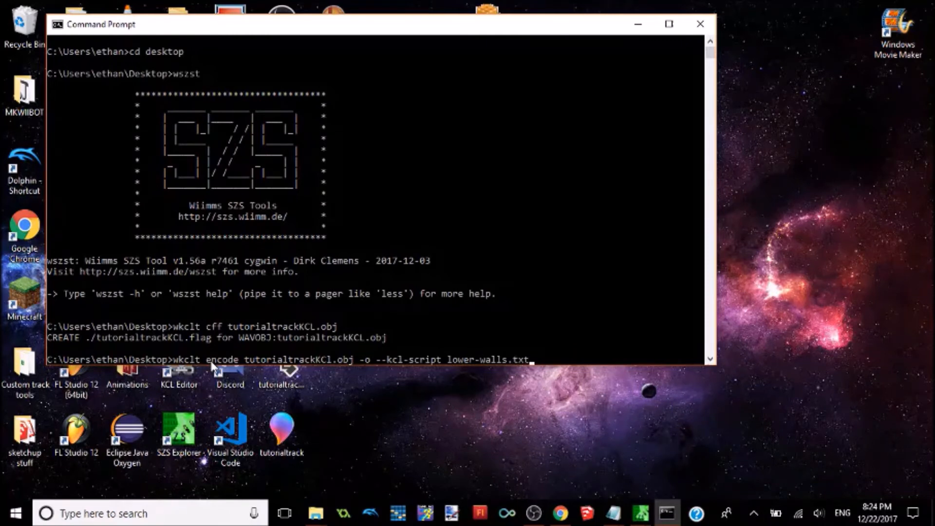
key("Return")
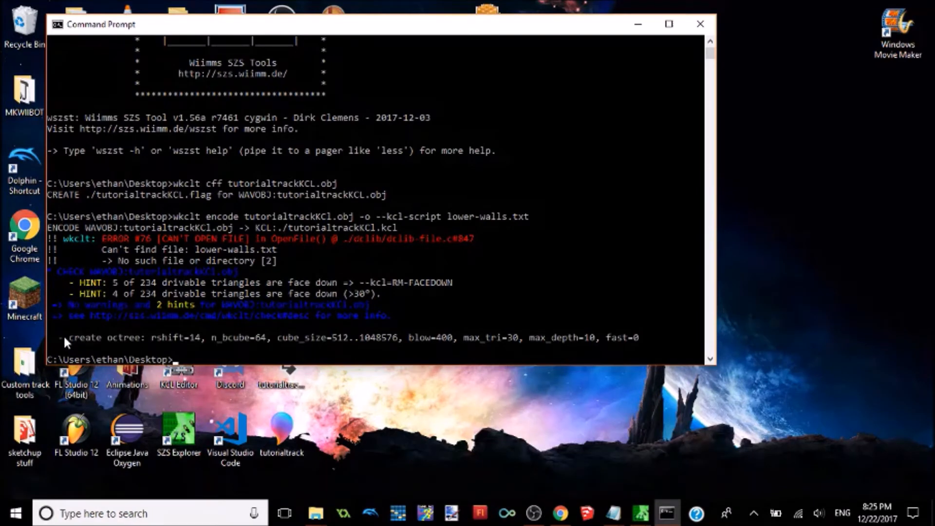
Step: Check the create octree line at the end of the encode output and close Command Prompt
left_click_drag(63, 335, 661, 344)
left_click(180, 360)
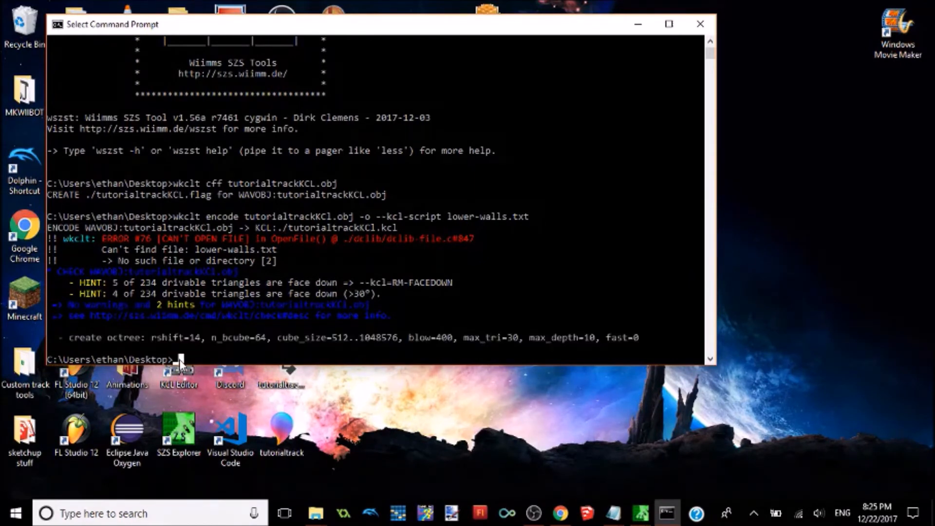
left_click_drag(177, 362, 33, 361)
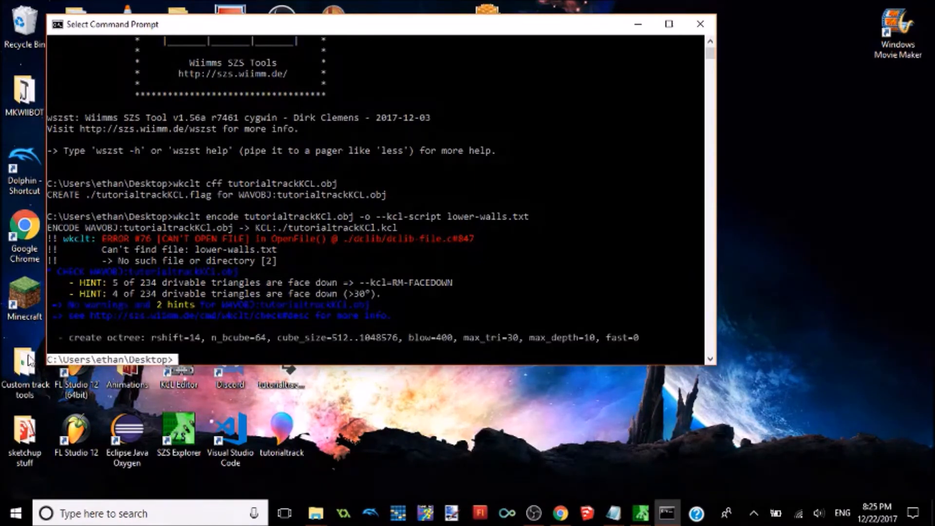
left_click(176, 361)
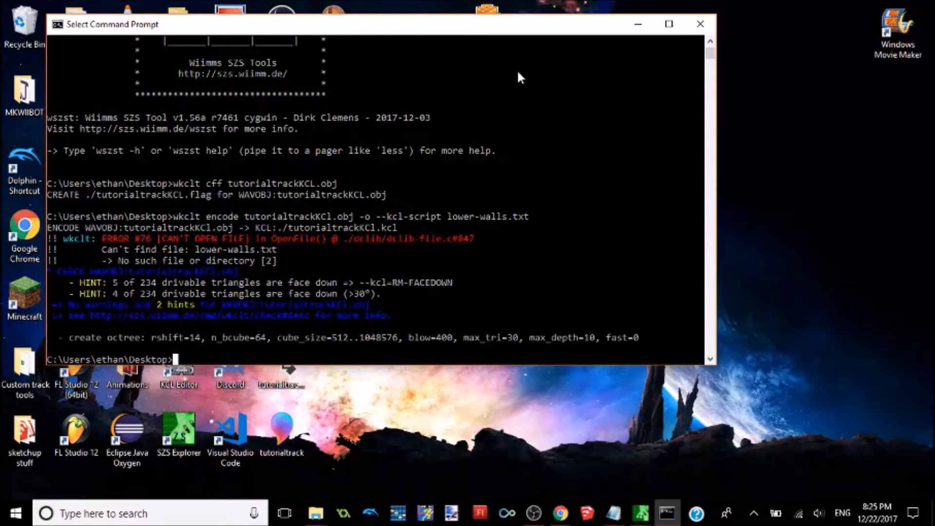
left_click(700, 23)
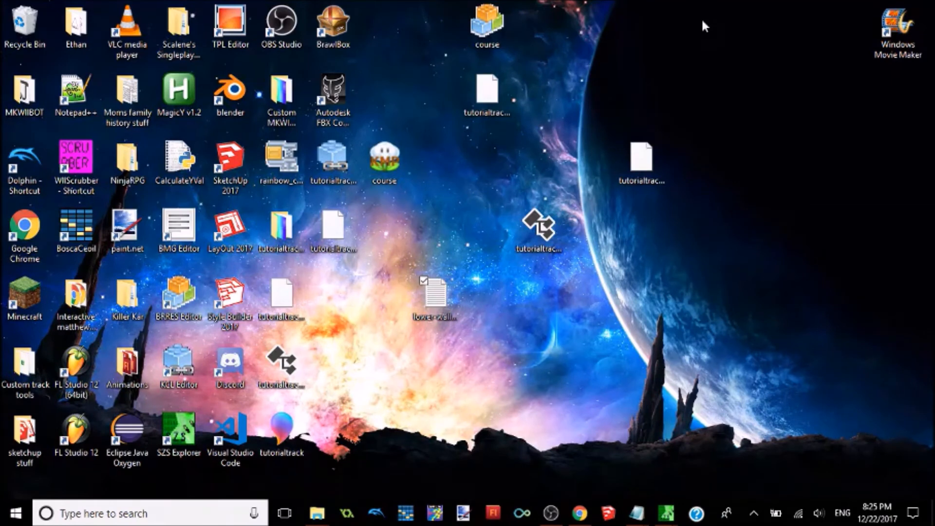
Step: Move the generated KCL file to a free area of the desktop and open the root folder of rainbow_course.szs in SZS Explorer
left_click_drag(352, 169, 582, 319)
left_click(286, 168)
double_click(286, 168)
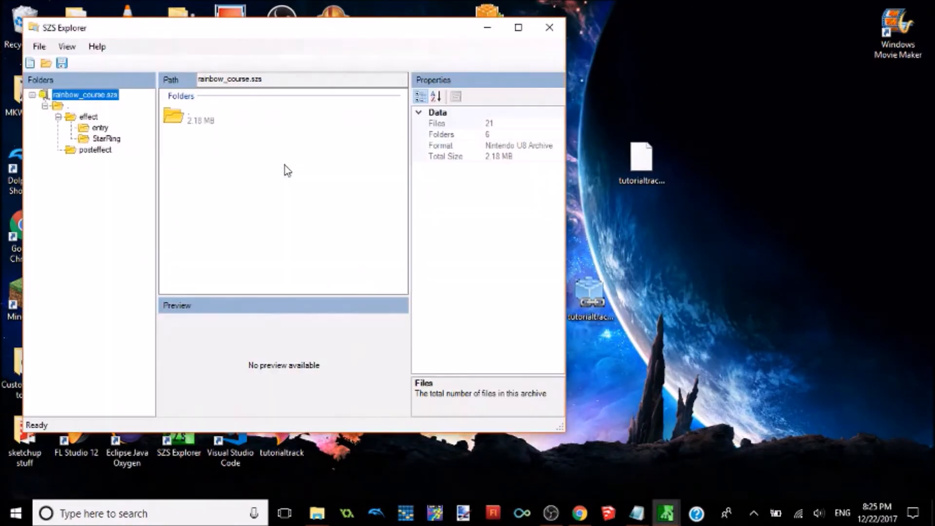
double_click(203, 122)
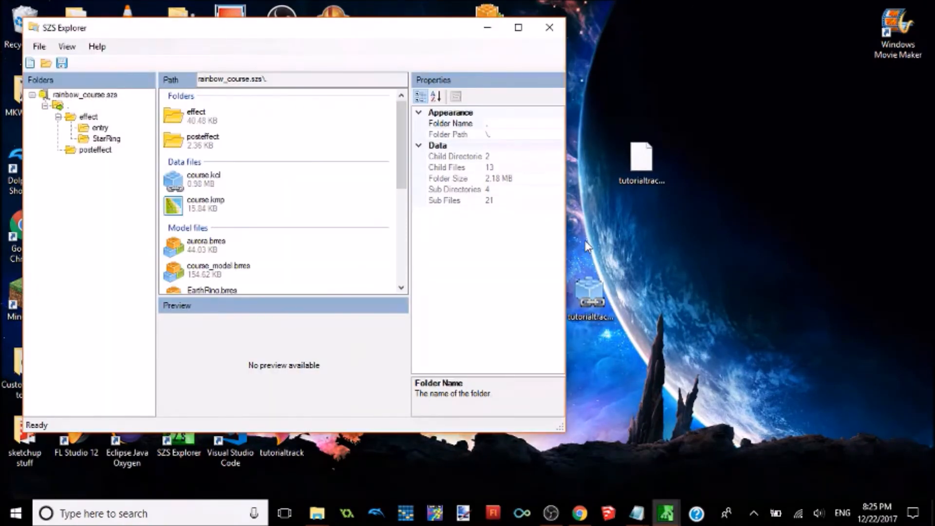
Step: Replace course.kcl in the archive with tutorialtrackKCl from the desktop and close SZS Explorer
right_click(196, 179)
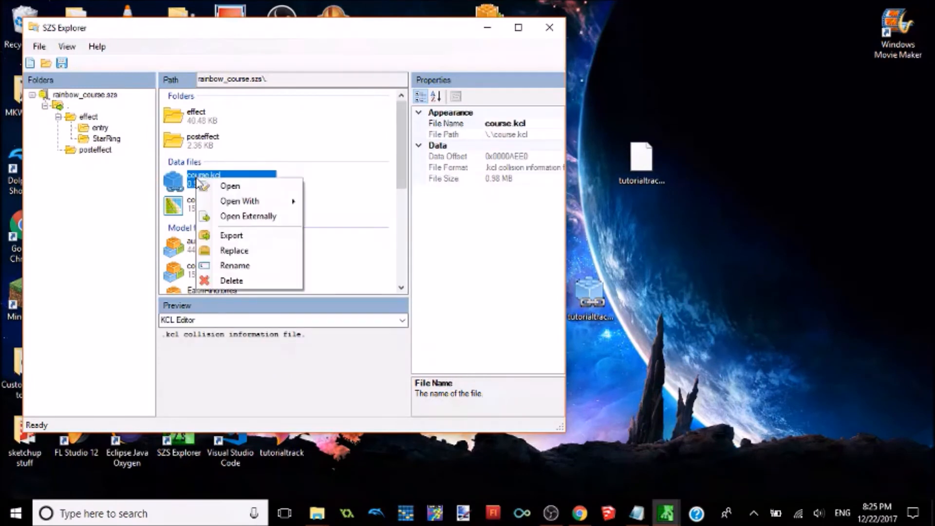
left_click(237, 248)
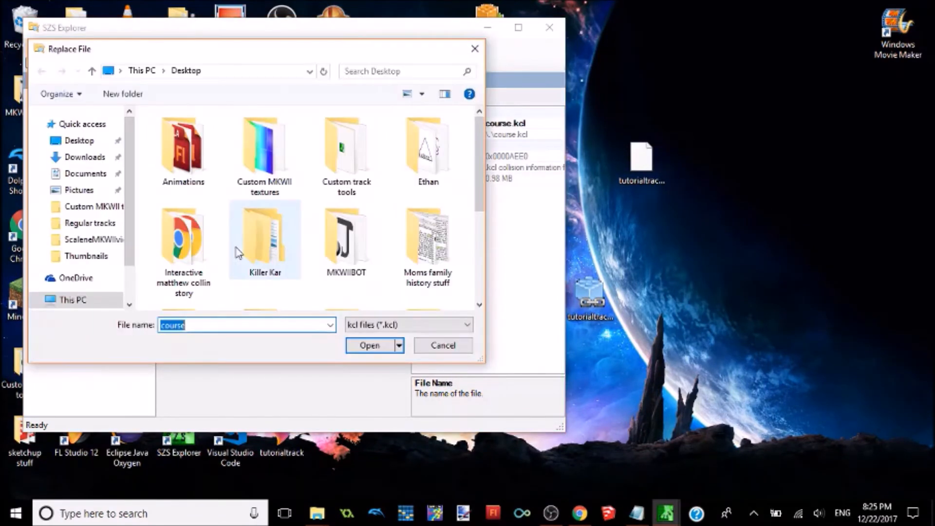
left_click_drag(477, 158, 480, 246)
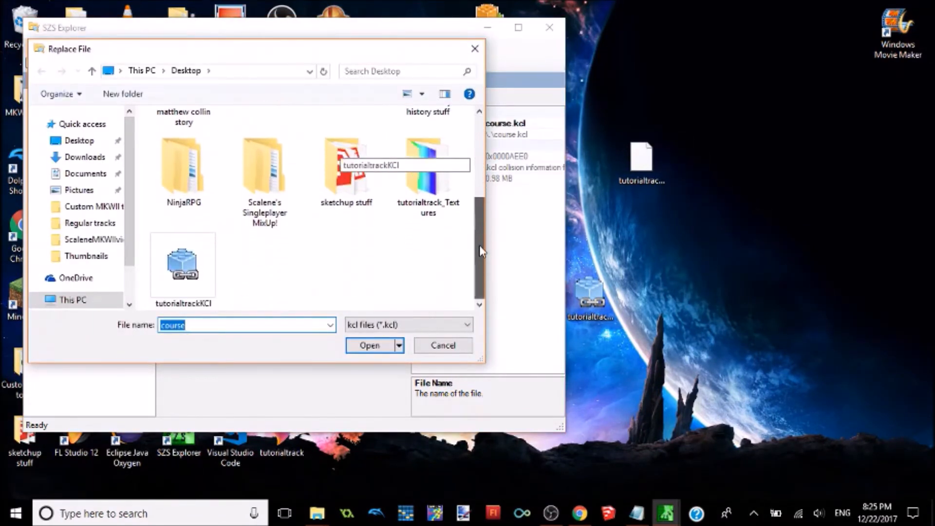
double_click(213, 256)
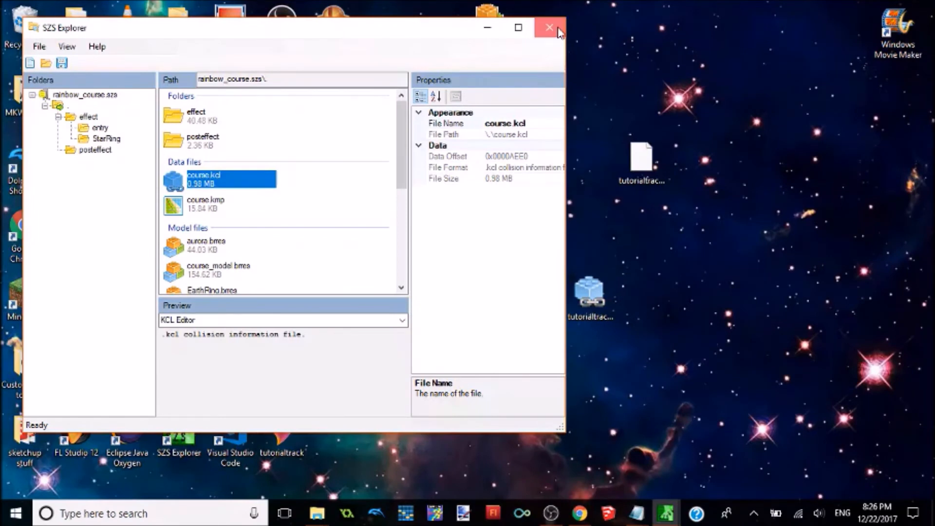
left_click(550, 28)
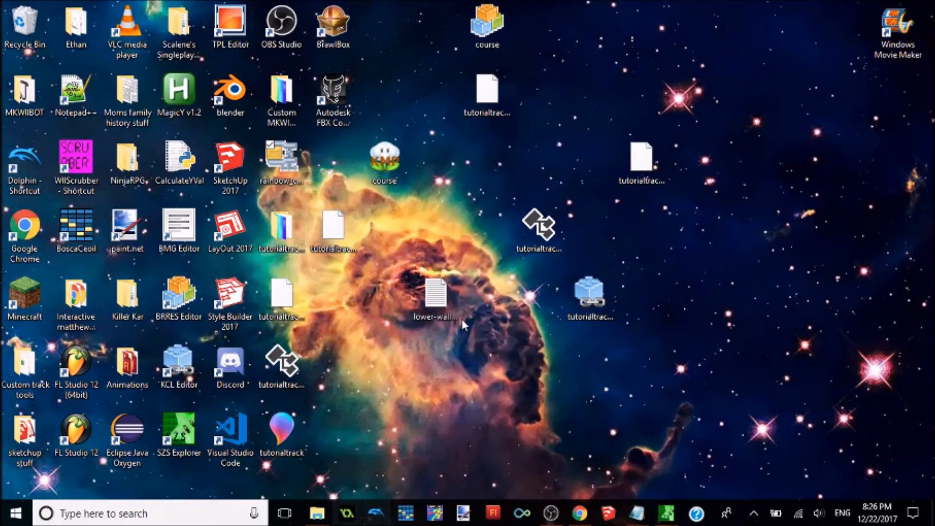
Step: Open WIIScrubber and load the MKW ISO from the Emulations folder
left_click(69, 179)
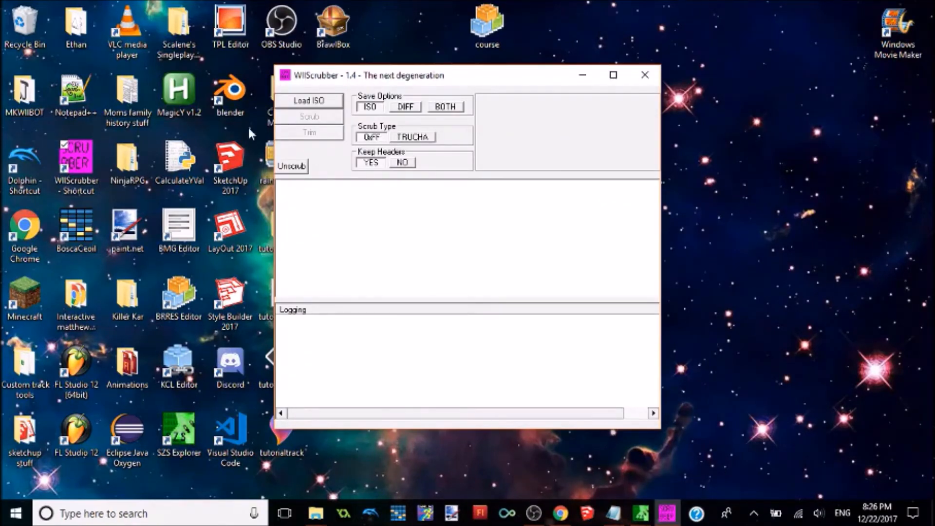
left_click(308, 102)
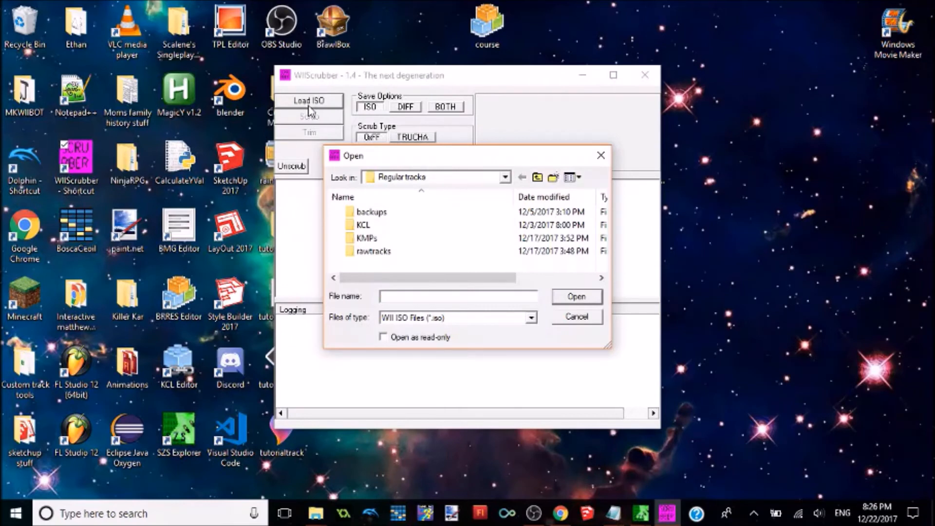
left_click(536, 179)
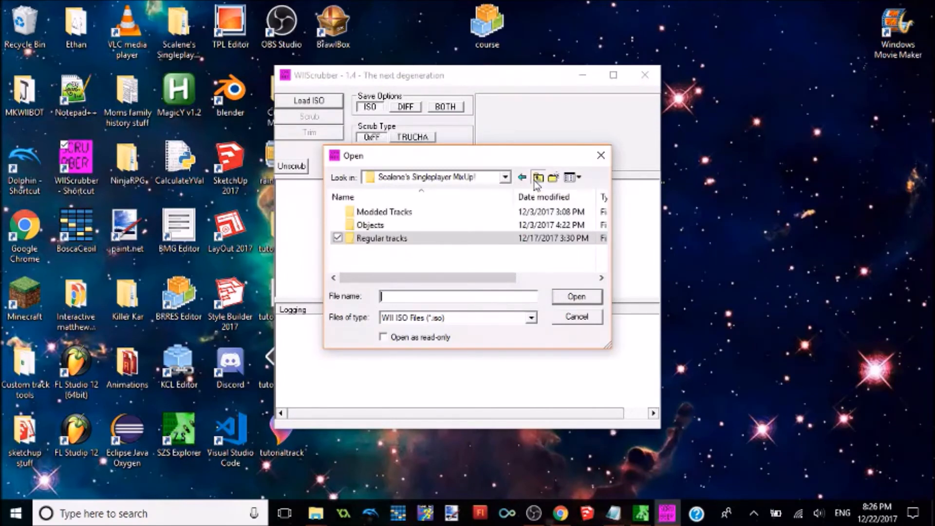
left_click(537, 178)
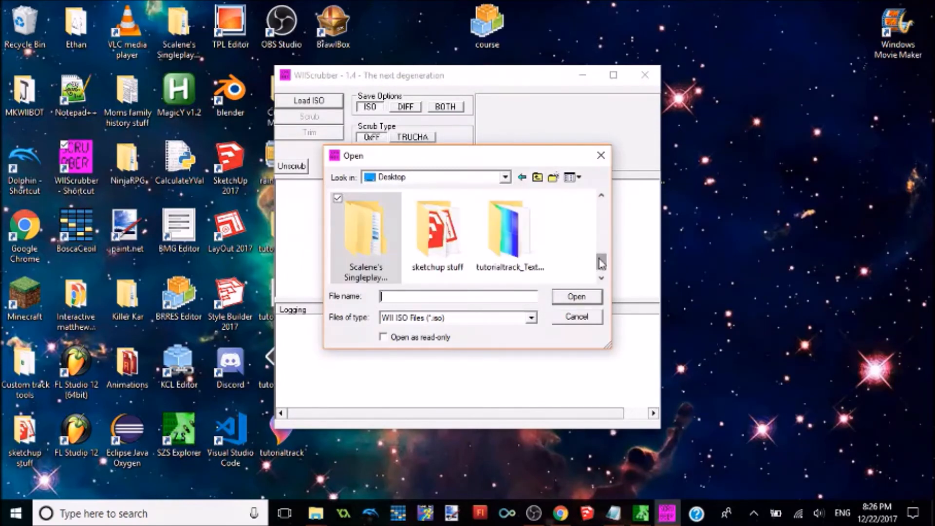
scroll(602, 263, "up", 3)
double_click(343, 238)
double_click(371, 232)
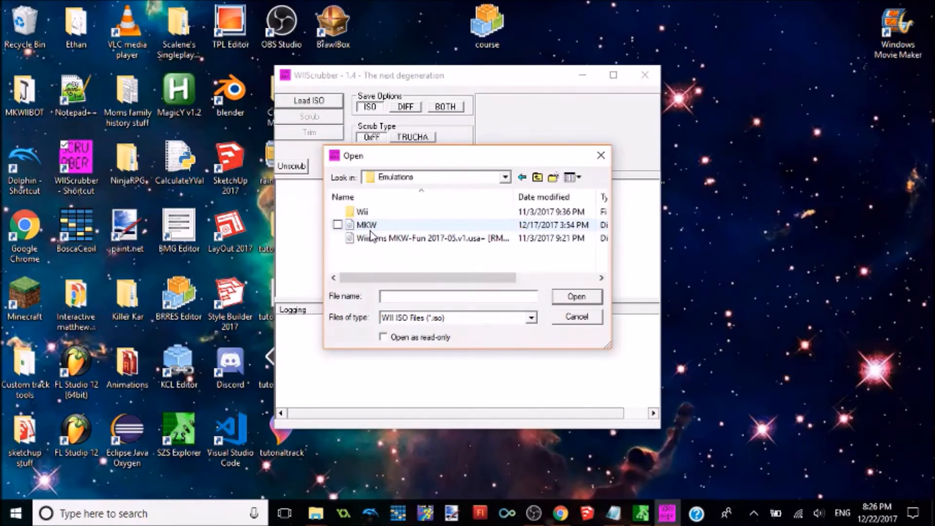
double_click(370, 226)
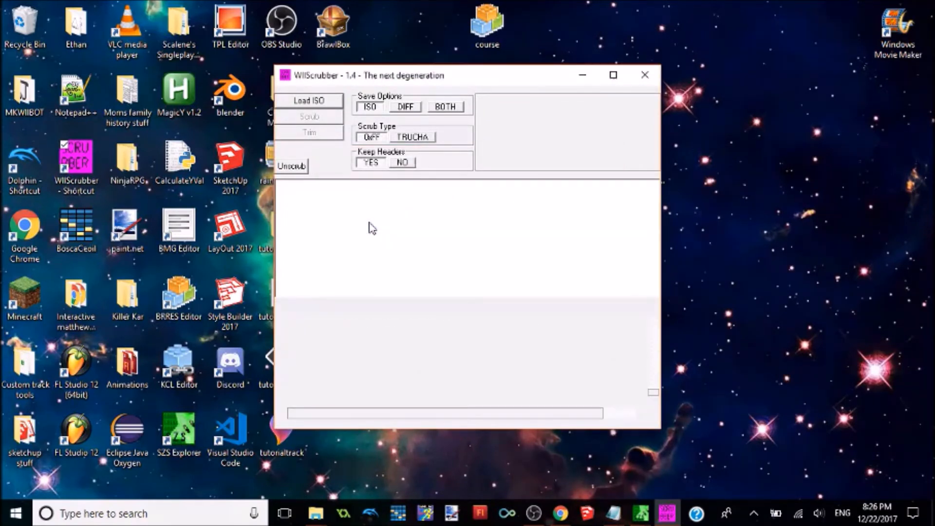
Step: Expand the DATA partition down to the Race folder's Course folder and locate rainbow_course.szs
left_click(283, 196)
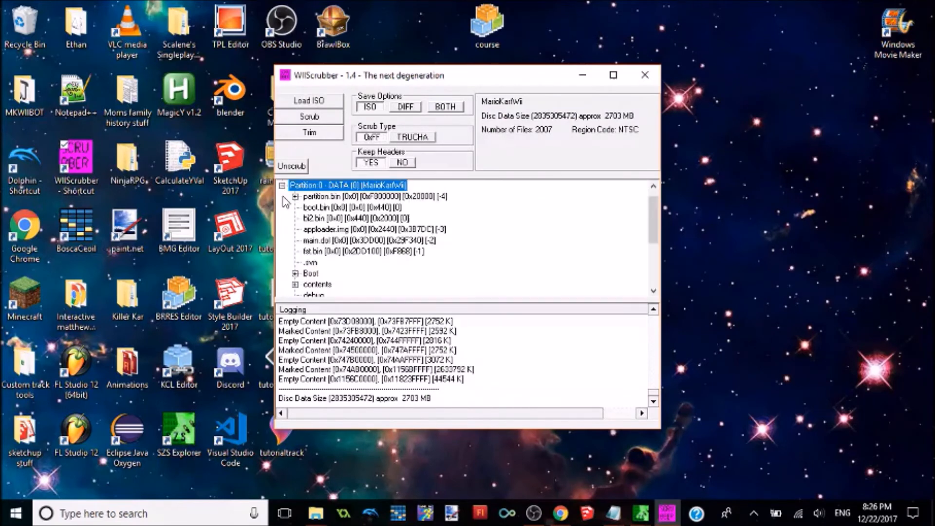
left_click_drag(653, 211, 654, 229)
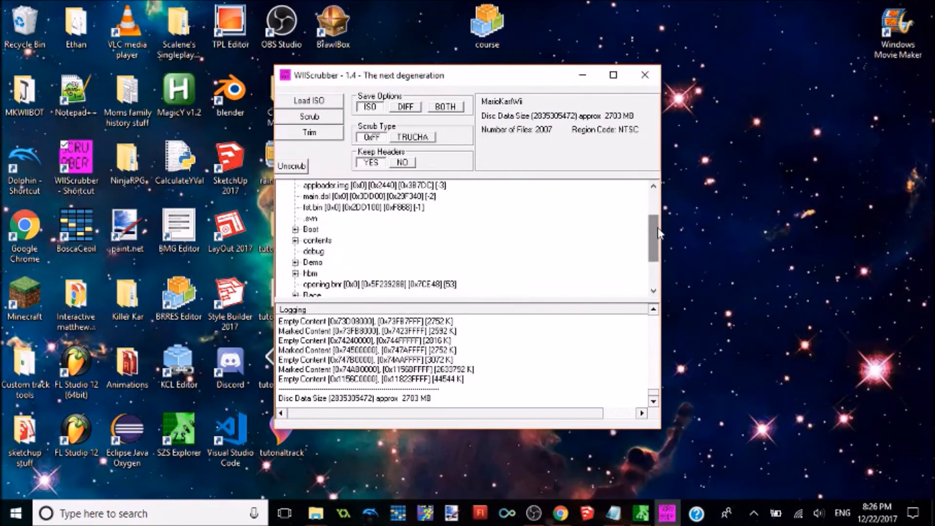
left_click(295, 295)
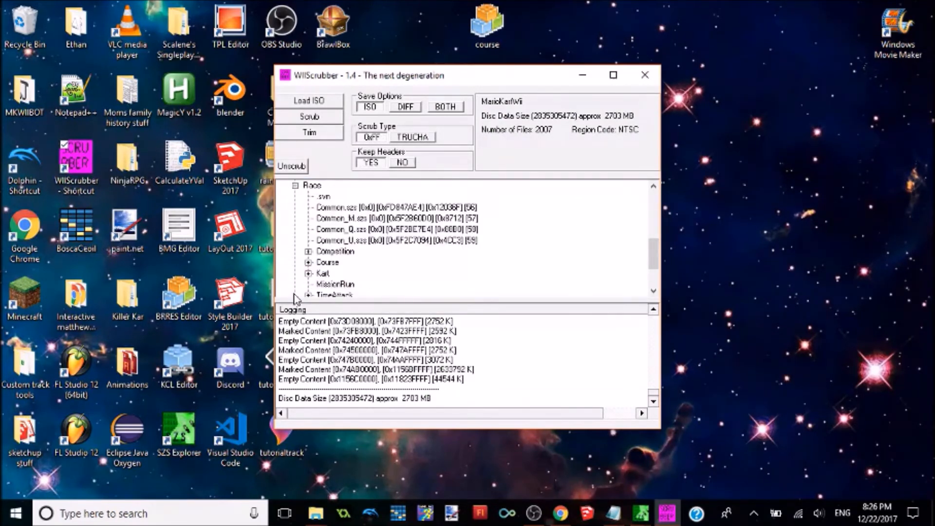
left_click(308, 262)
left_click_drag(654, 213, 654, 262)
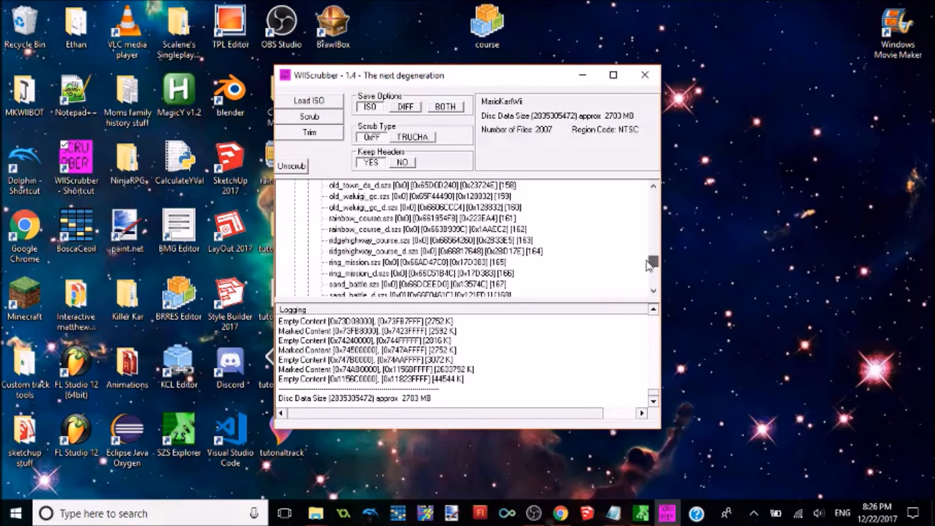
Step: Replace rainbow_course.szs in the ISO with the rainbow_course file from the desktop and exit WIIScrubber
right_click(379, 221)
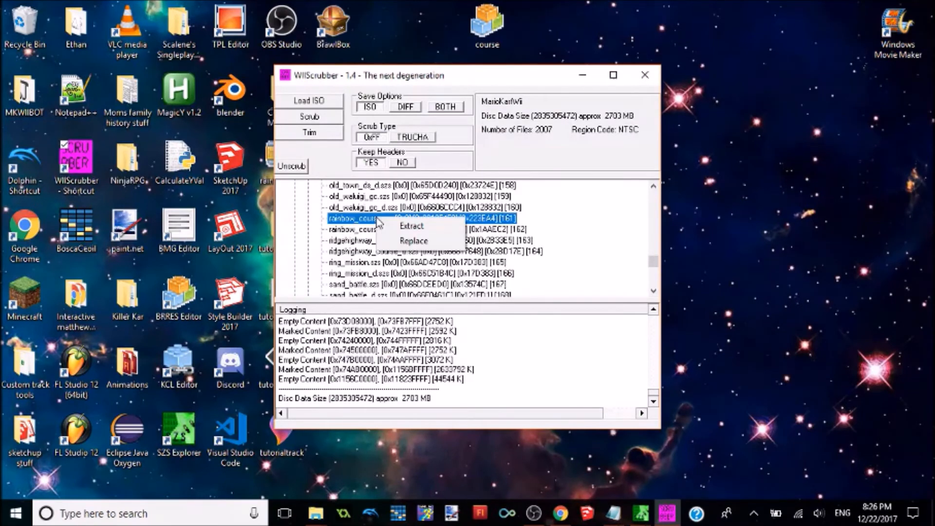
left_click(395, 244)
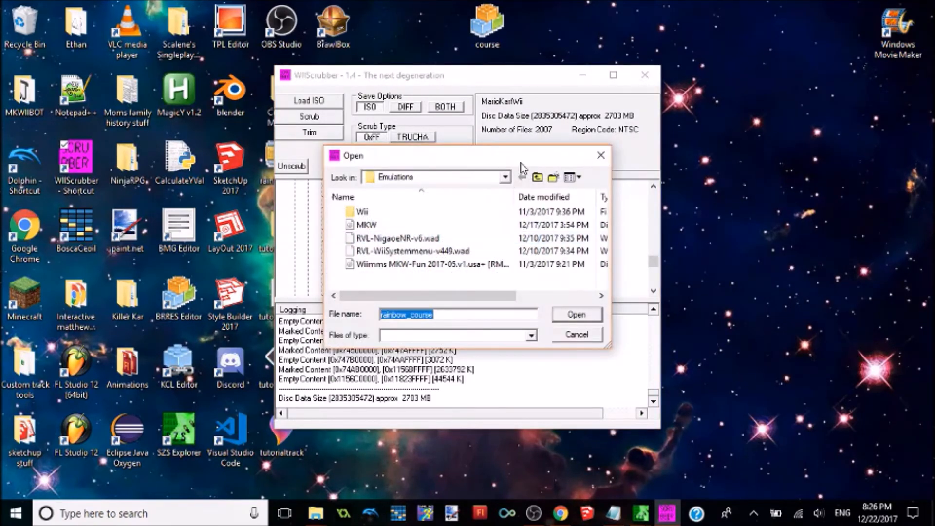
left_click(539, 178)
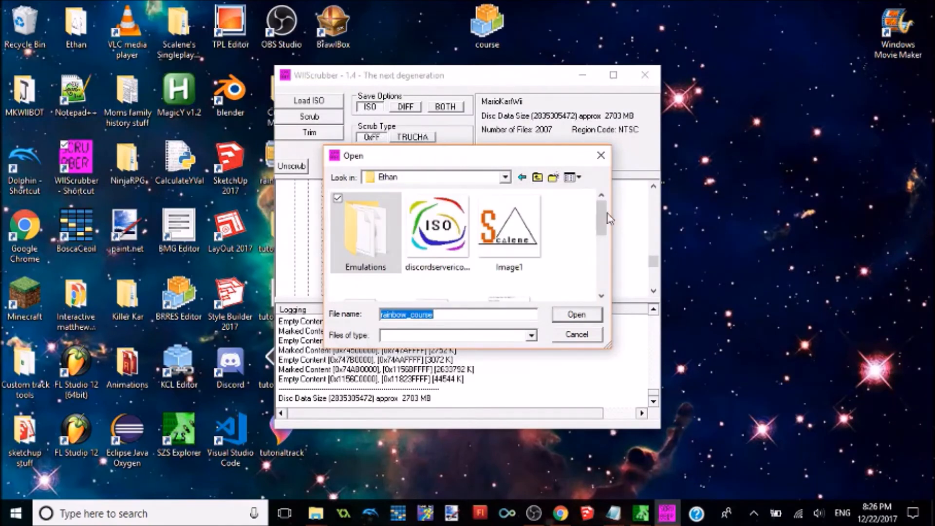
left_click_drag(601, 217, 599, 253)
left_click(538, 178)
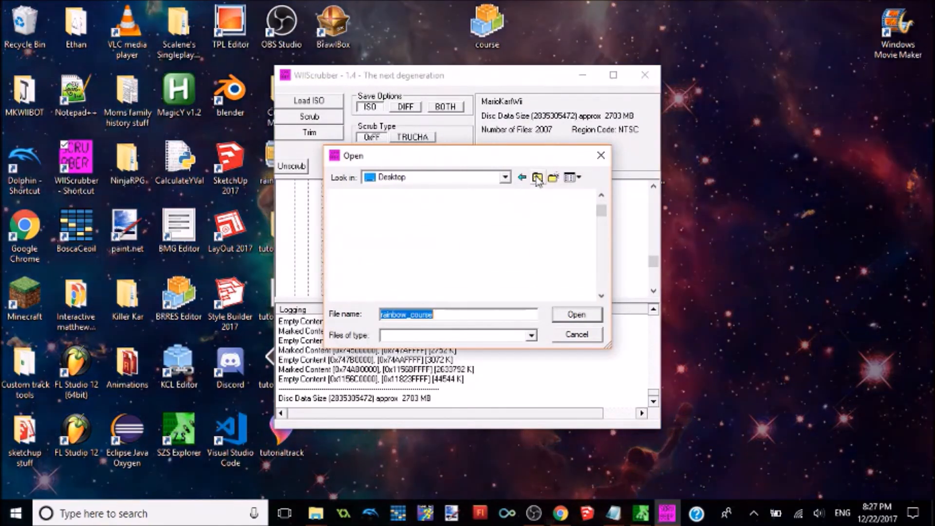
scroll(607, 213, "down", 1)
left_click_drag(607, 214, 598, 268)
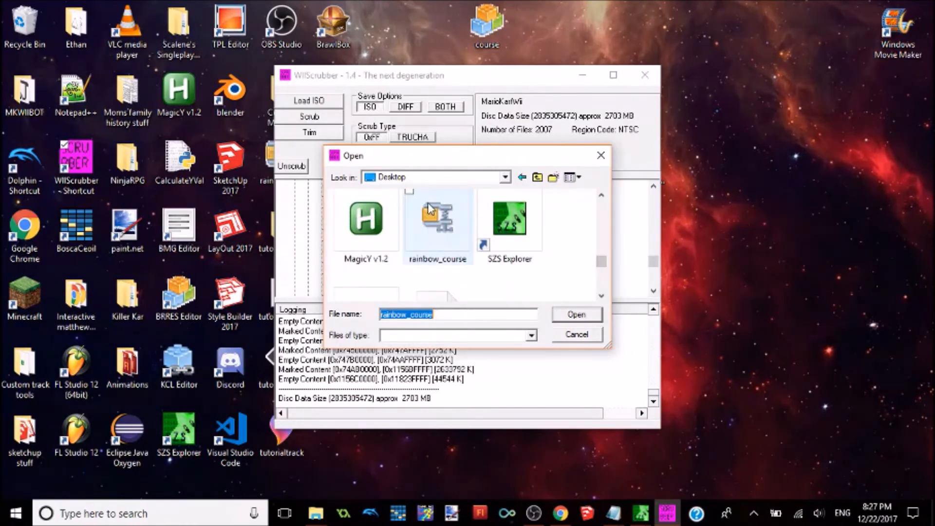
double_click(443, 221)
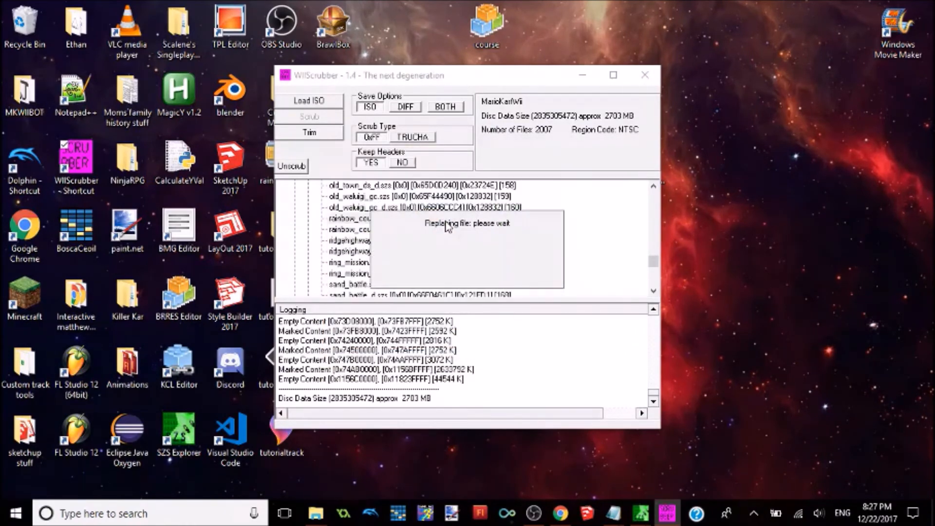
left_click(519, 286)
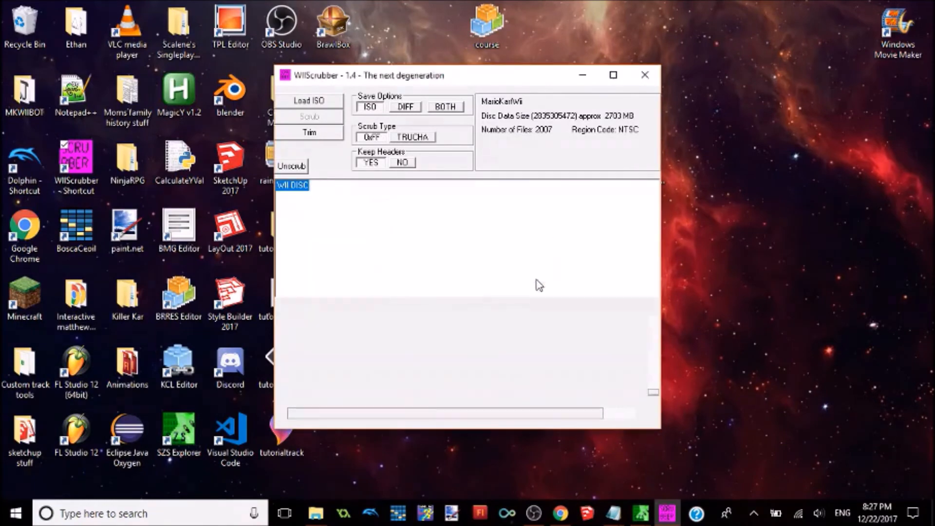
left_click(645, 77)
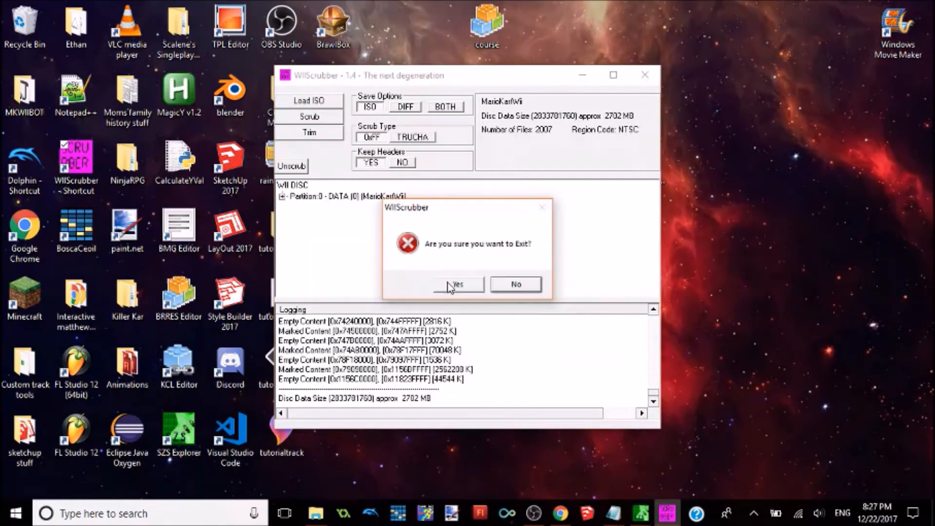
left_click(448, 283)
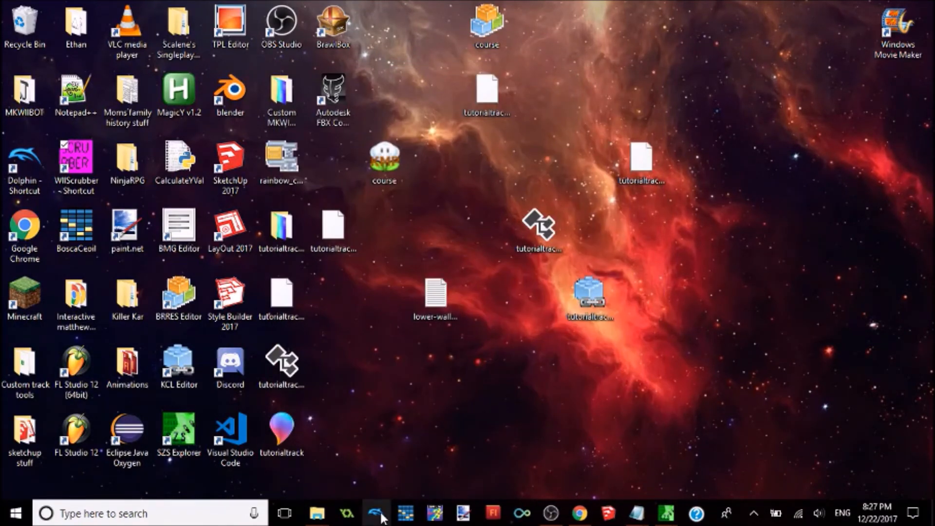
Step: Open Dolphin and set Wii Remote 1 to Emulated Wii Remote in the controller configuration
left_click(375, 513)
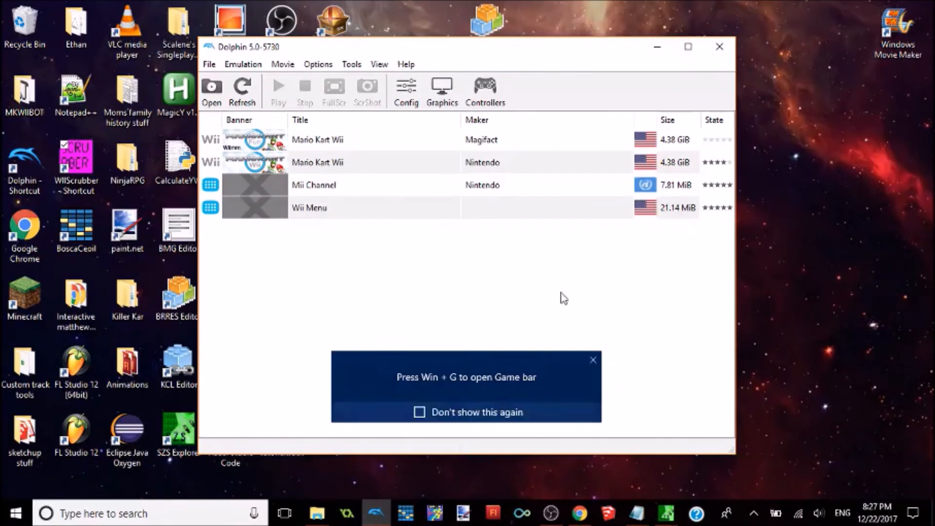
left_click(497, 101)
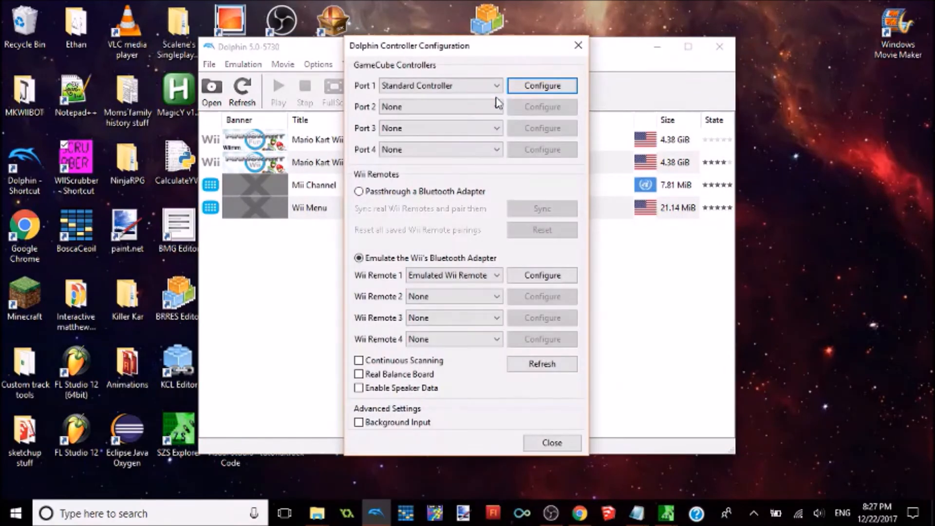
left_click(481, 275)
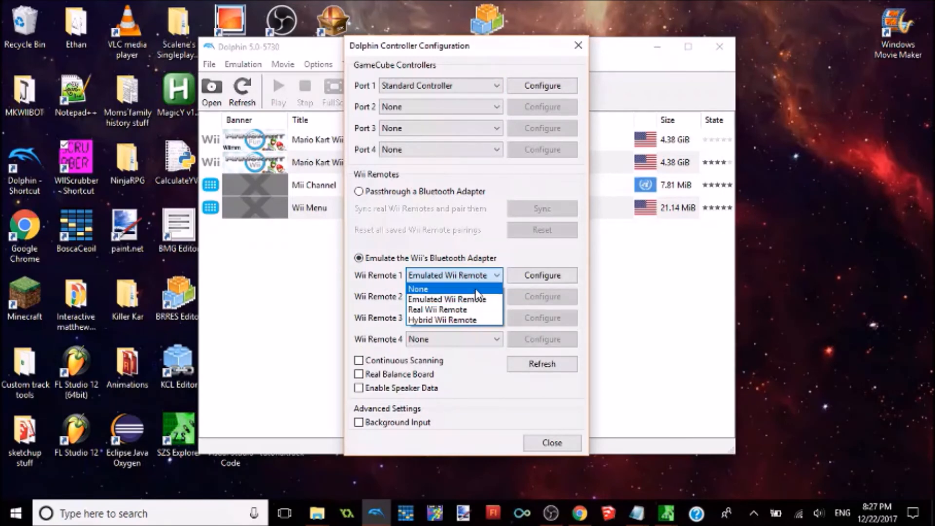
left_click(476, 299)
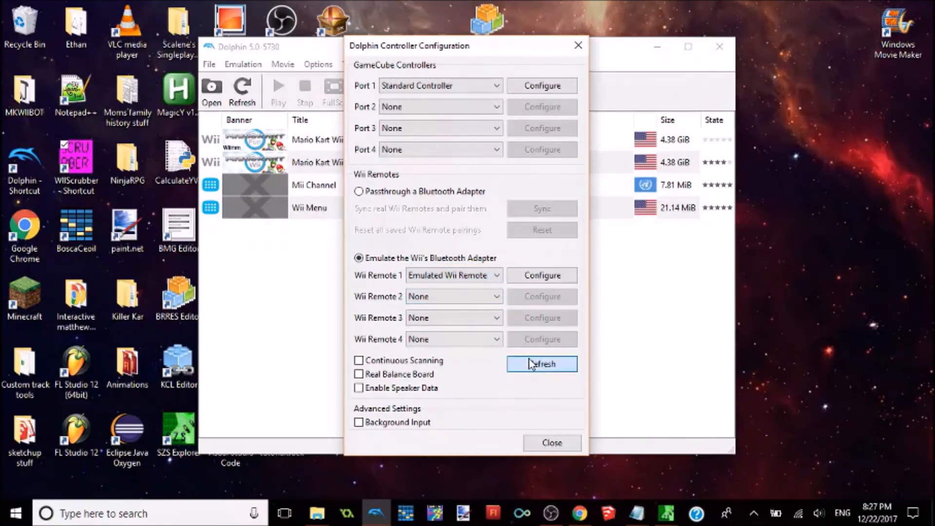
left_click(552, 442)
Step: Launch Nintendo's Mario Kart Wii and start a solo time trial on Rainbow Road in the Special Cup
double_click(385, 163)
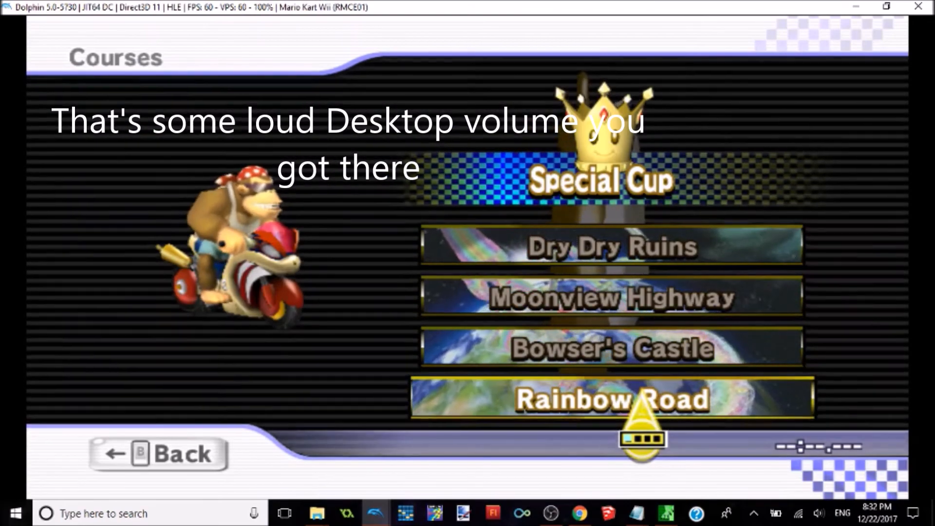
left_click(642, 394)
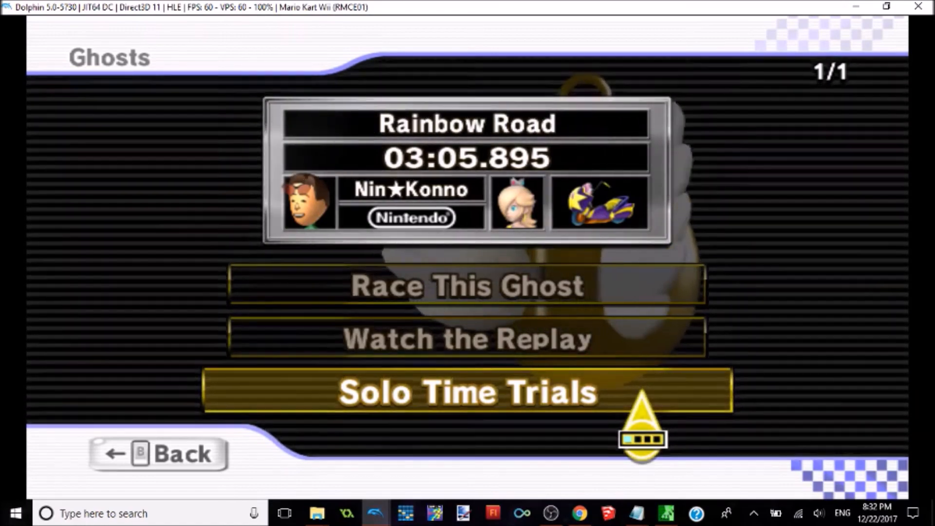
left_click(642, 393)
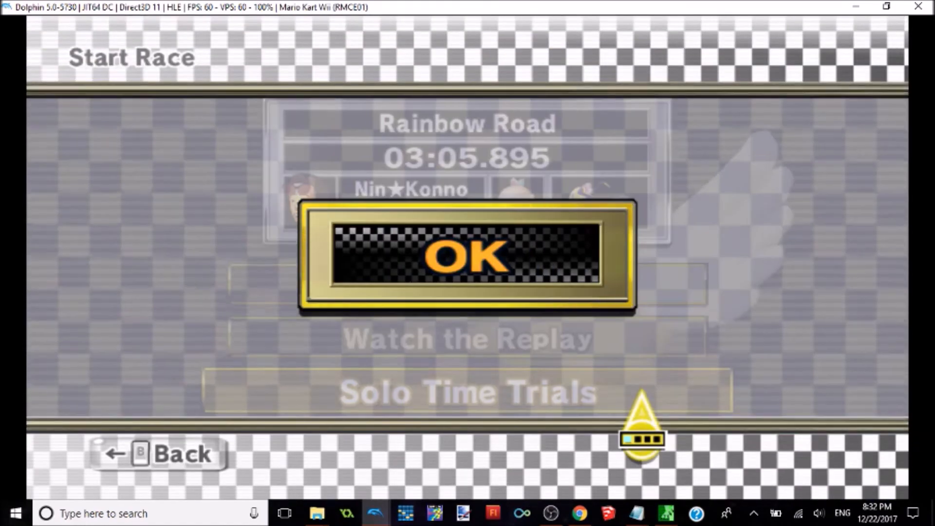
left_click(619, 320)
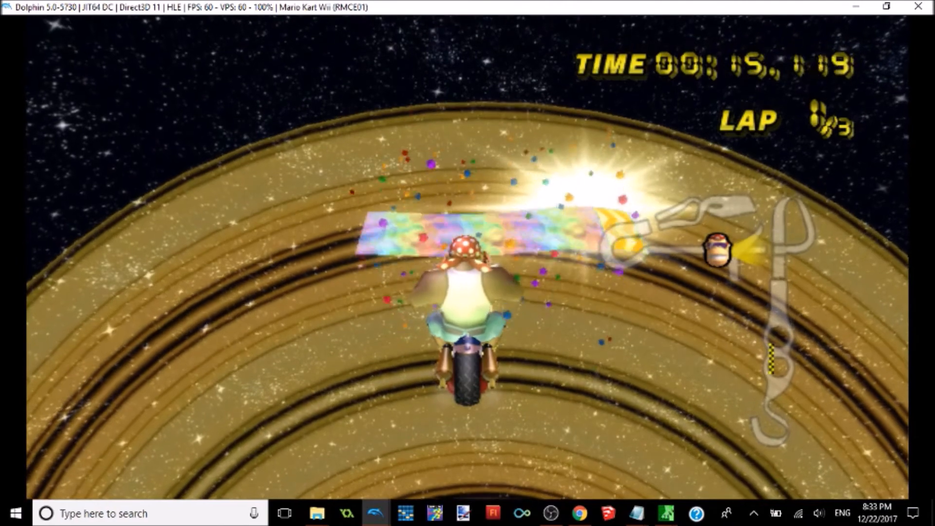
Step: Pause the time trial, try to restart the race and dismiss the warning
key("e")
left_click(471, 183)
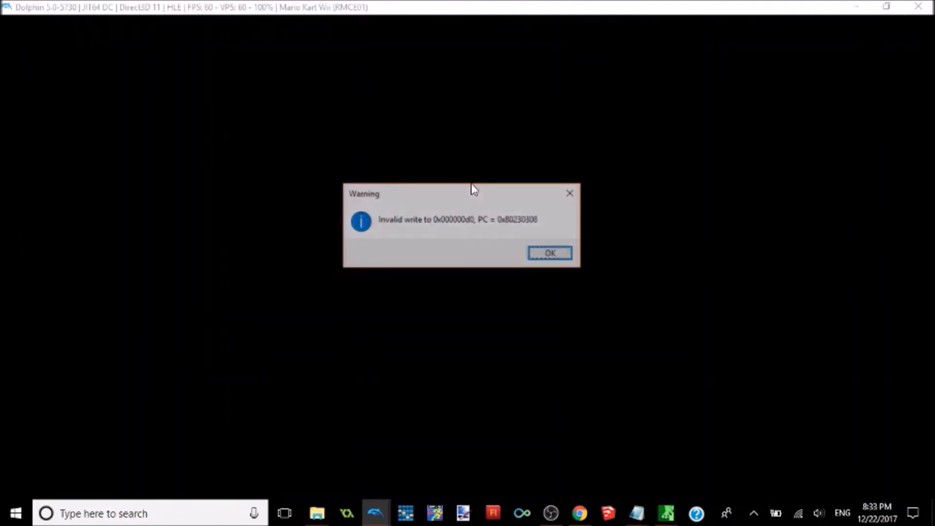
key("Return")
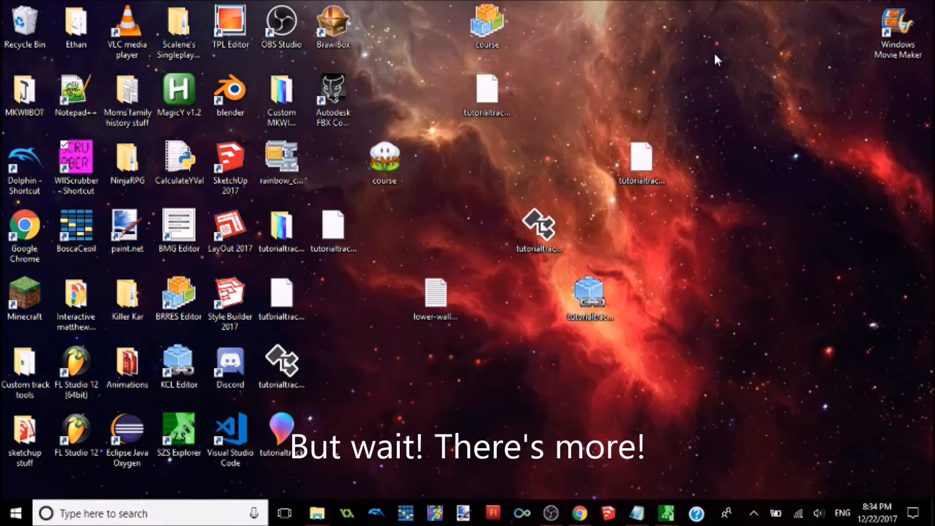
right_click(481, 323)
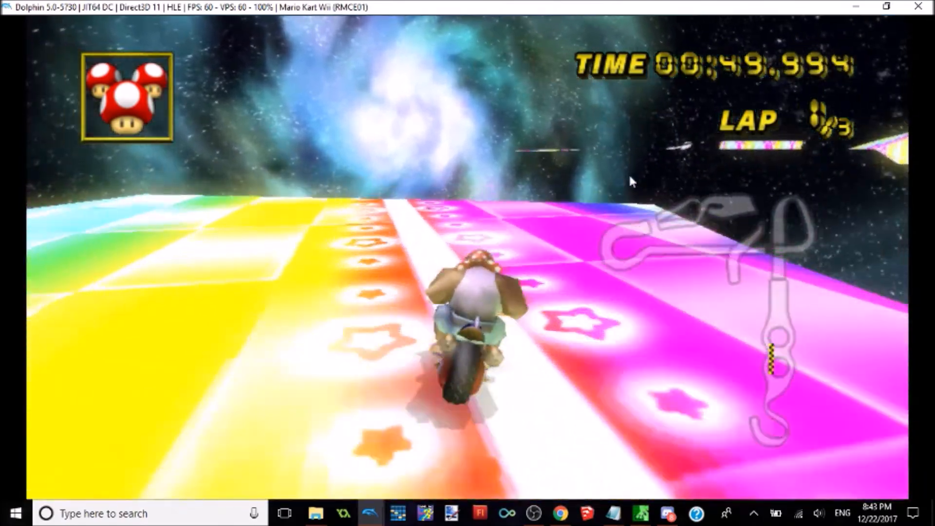
Step: Restart the Rainbow Road time trial and pause the new run
key("e")
left_click(568, 177)
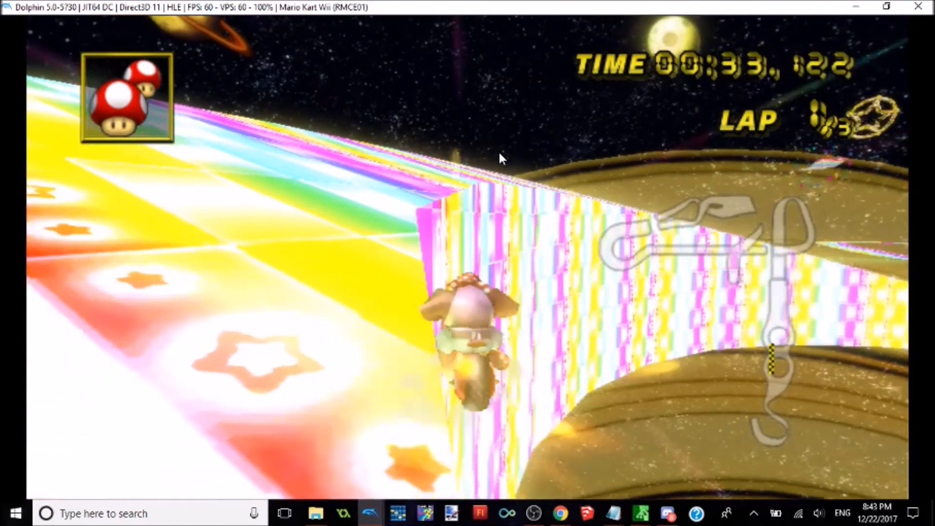
key("e")
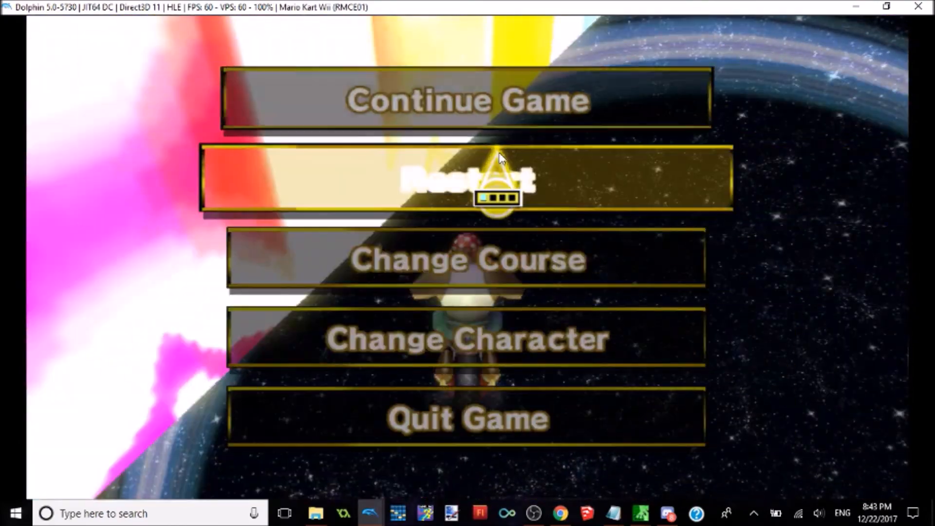